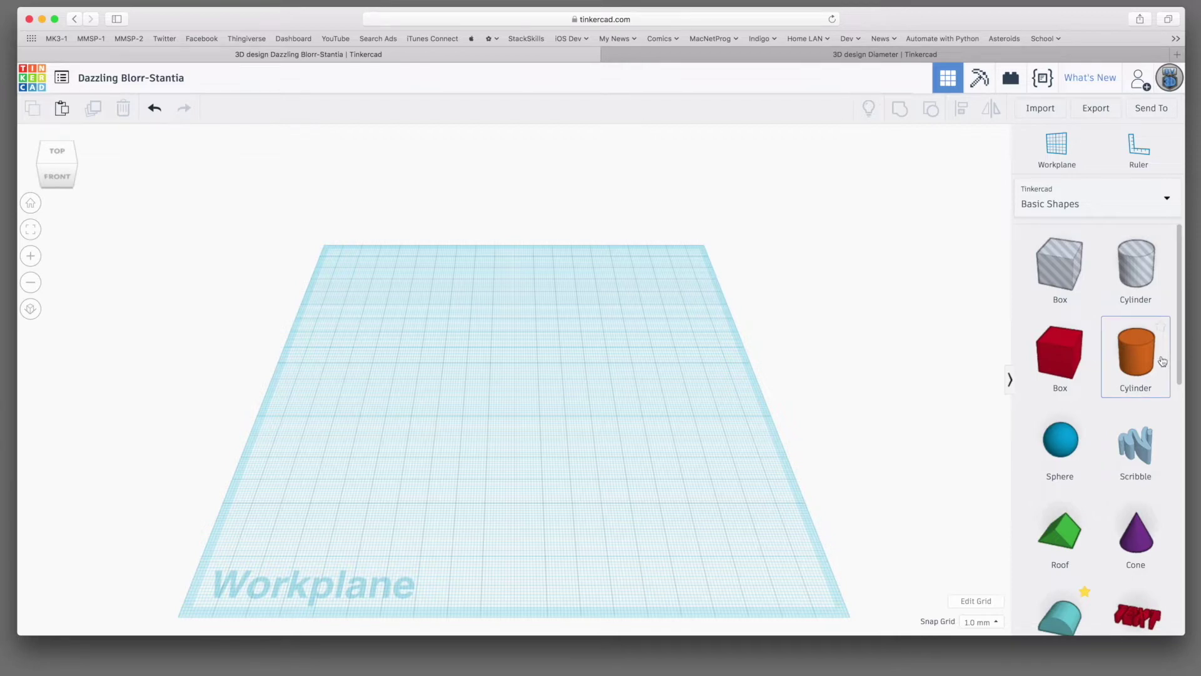
Add a cylinder, give it 64 sides, and size it to 2 mm tall and 40 × 40 mm
{"action": "left_click_drag", "start_coordinate": [1142, 364], "coordinate": [544, 384]}
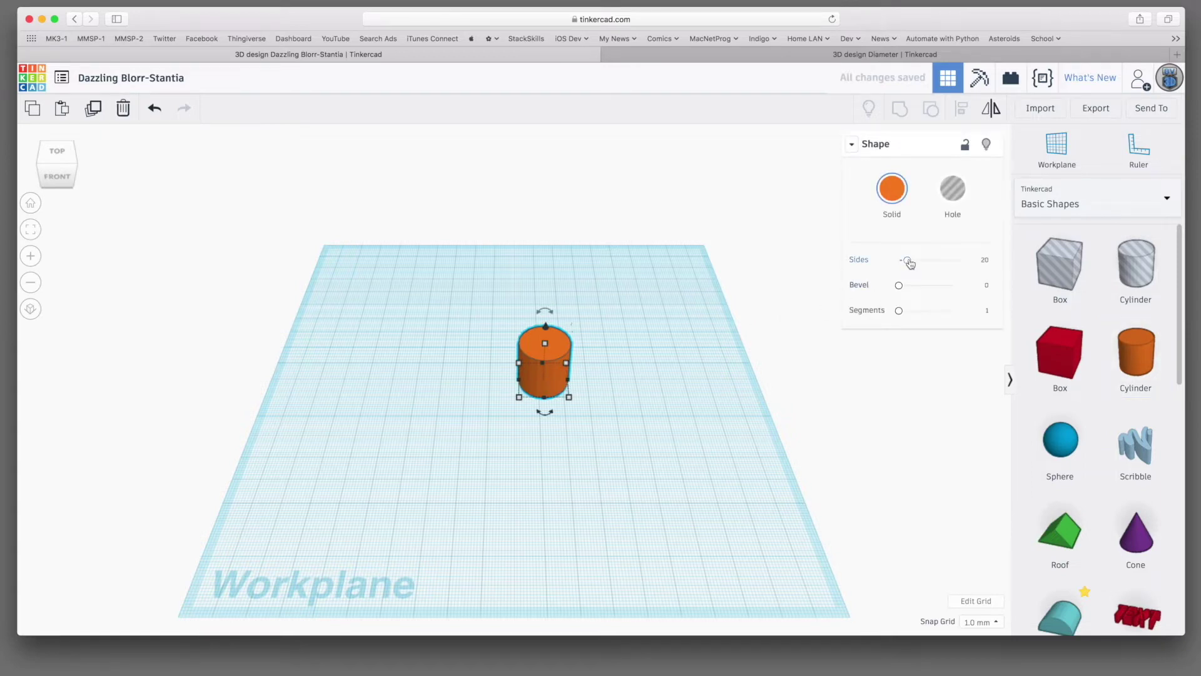
{"action": "left_click_drag", "start_coordinate": [908, 260], "coordinate": [953, 261]}
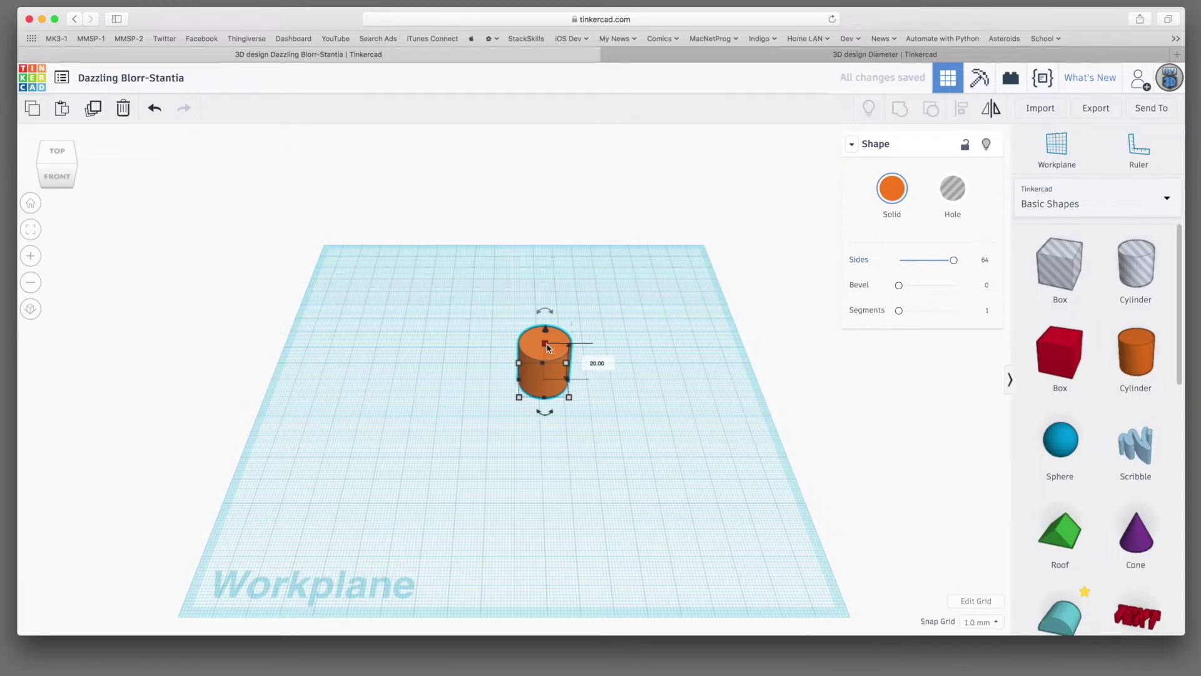
{"action": "left_click", "coordinate": [593, 362]}
{"action": "type", "text": "2"}
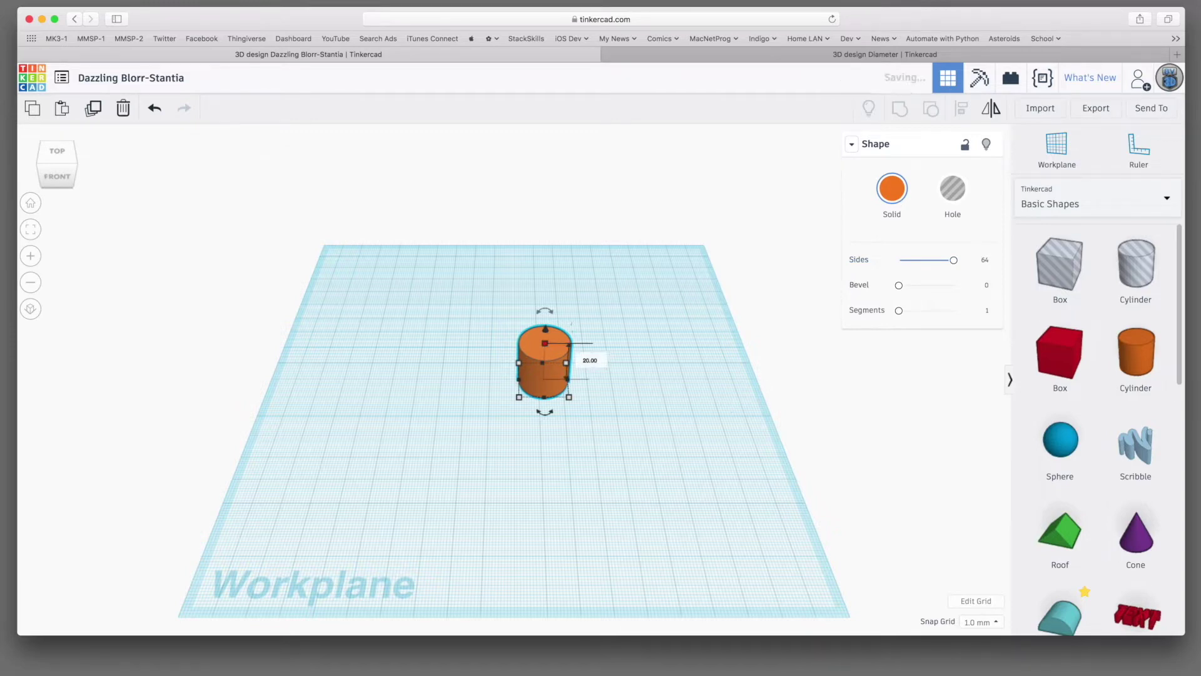
{"action": "key", "text": "Return"}
{"action": "mouse_move", "coordinate": [518, 363]}
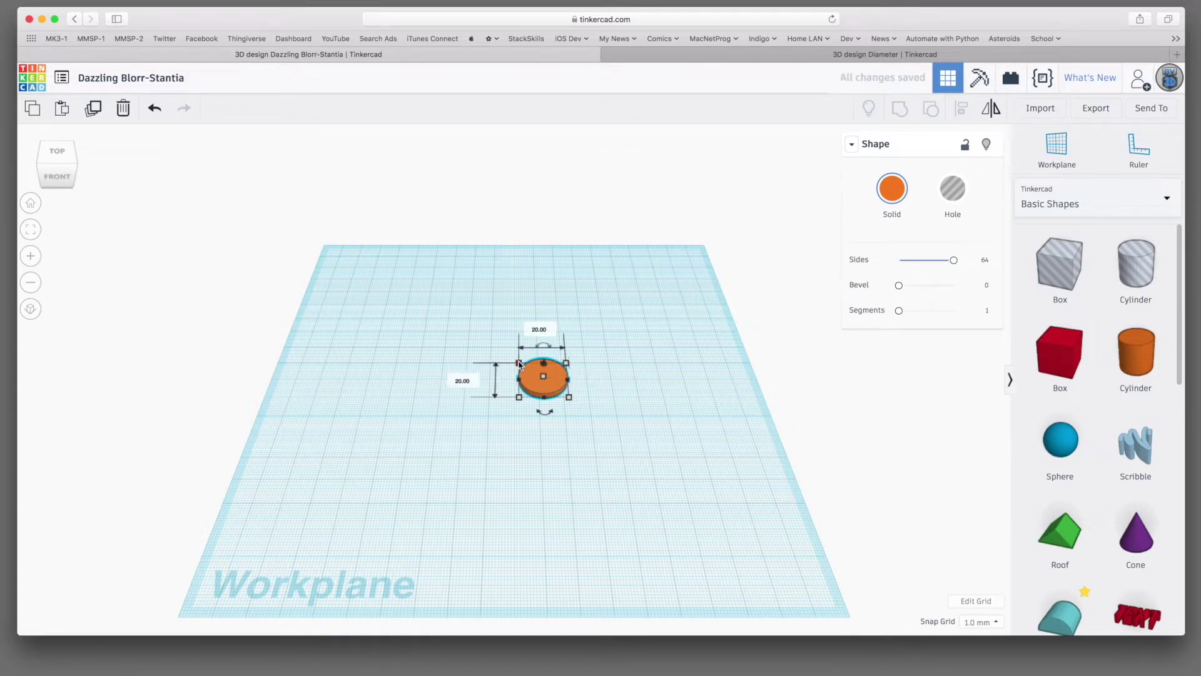
{"action": "left_click", "coordinate": [535, 330]}
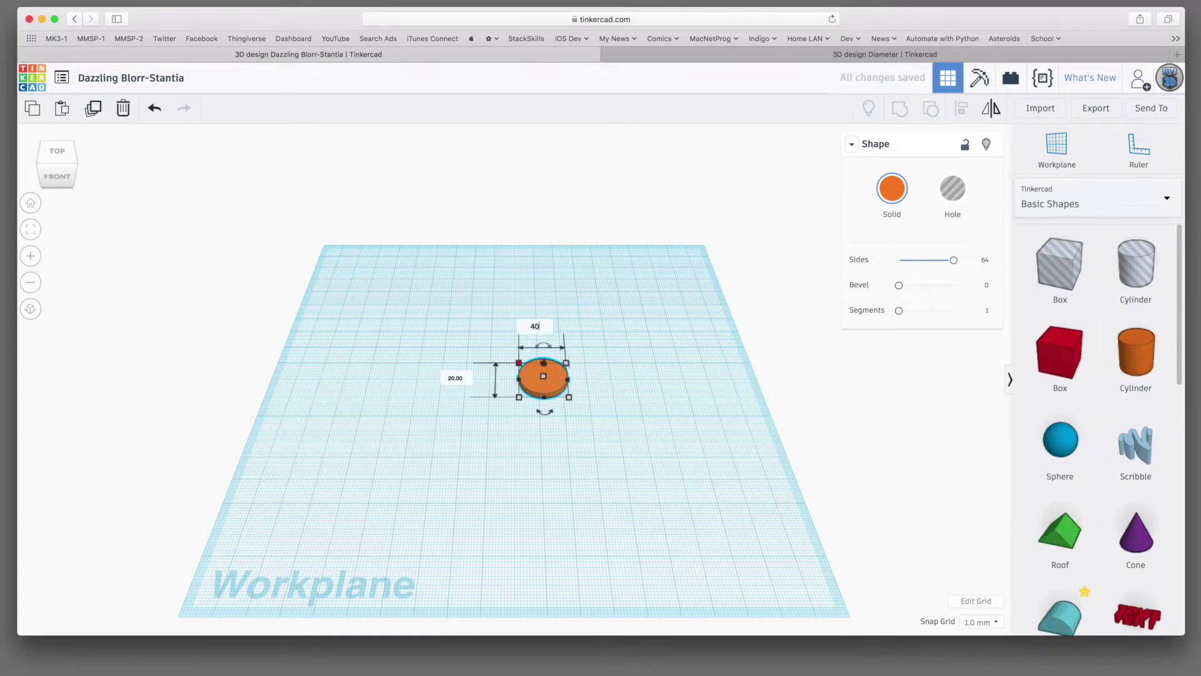
{"action": "key", "text": "Return"}
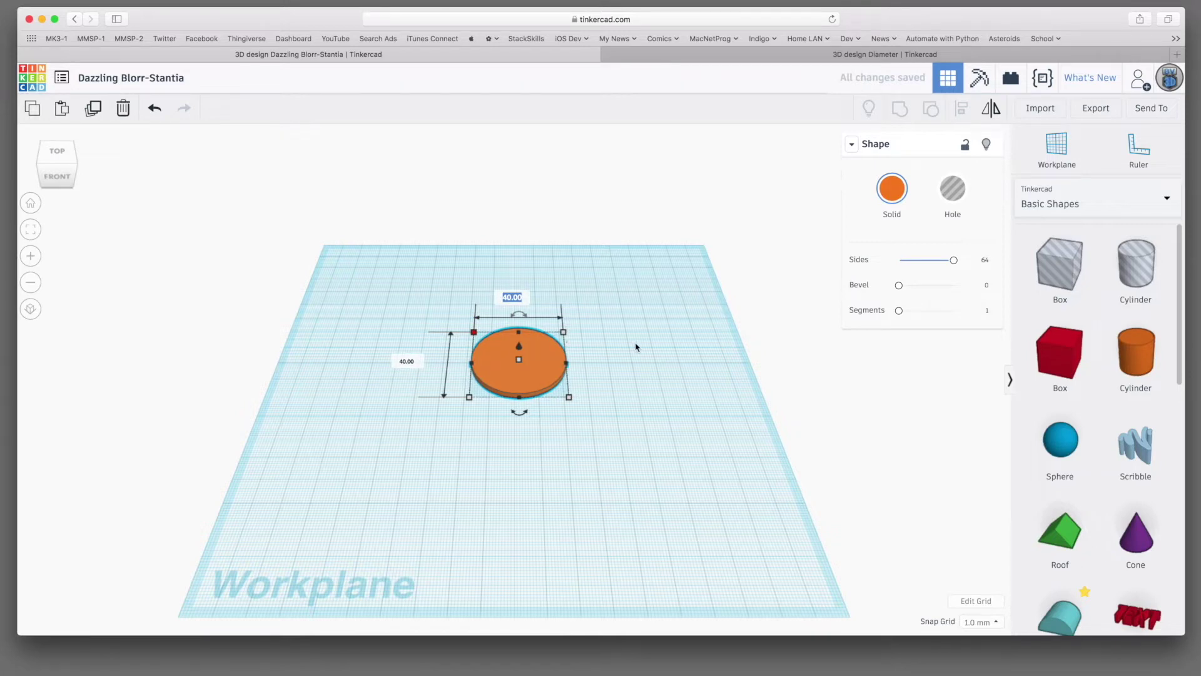
Move the disc left and add a 1 mm tall hole cylinder to its right
{"action": "left_click_drag", "start_coordinate": [551, 369], "coordinate": [495, 377]}
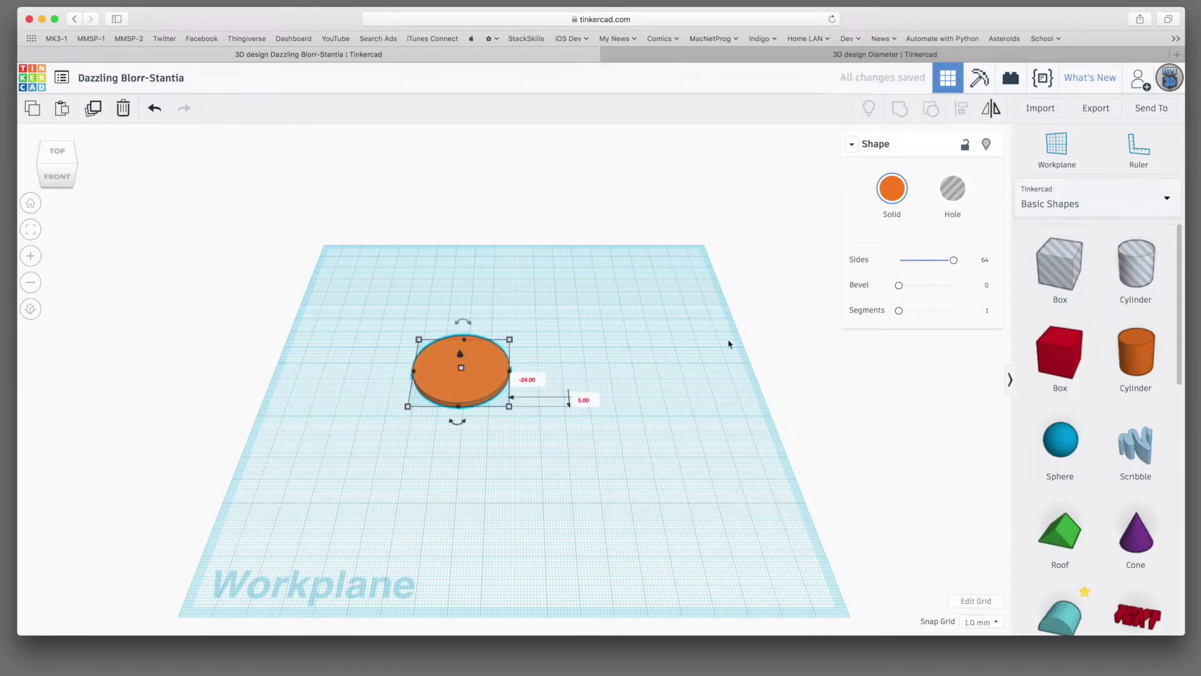
{"action": "left_click_drag", "start_coordinate": [1139, 276], "coordinate": [613, 384]}
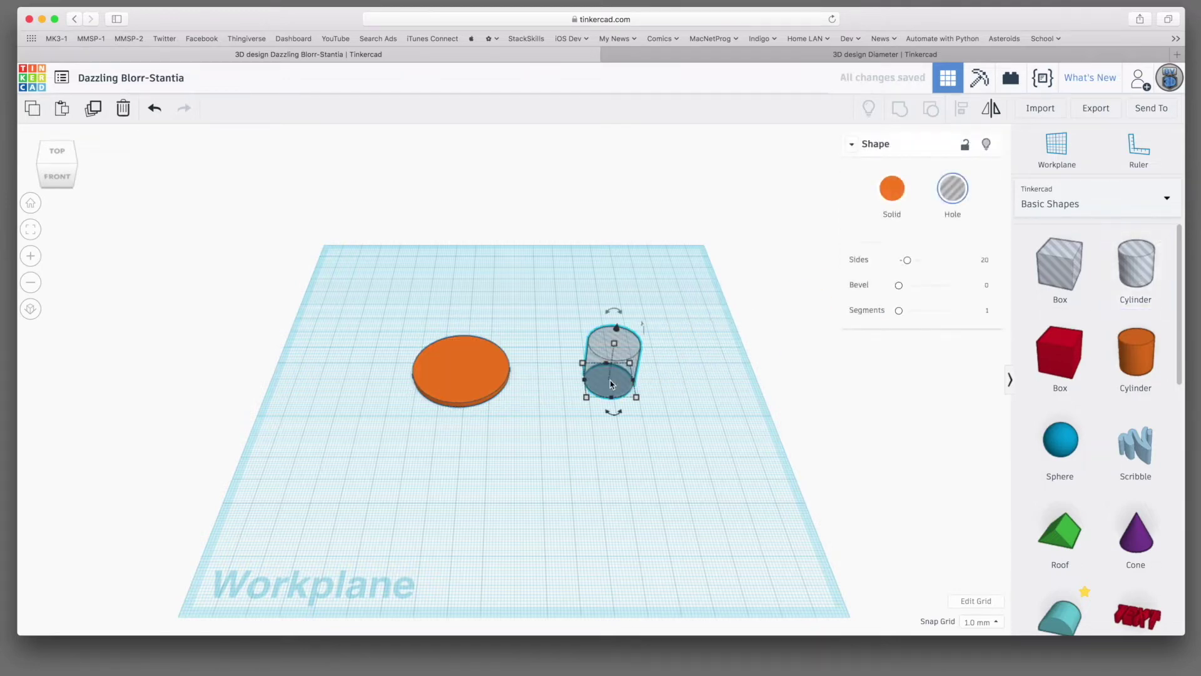
{"action": "mouse_move", "coordinate": [614, 344]}
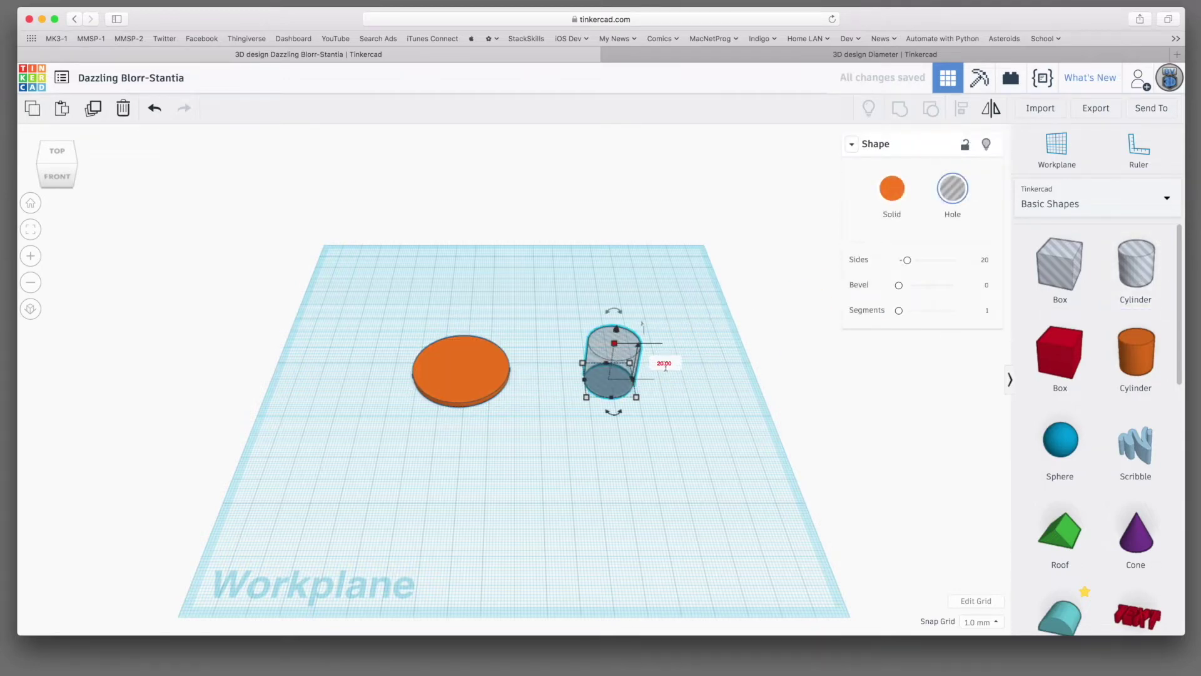
{"action": "left_click", "coordinate": [666, 363]}
{"action": "type", "text": "1"}
{"action": "key", "text": "Return"}
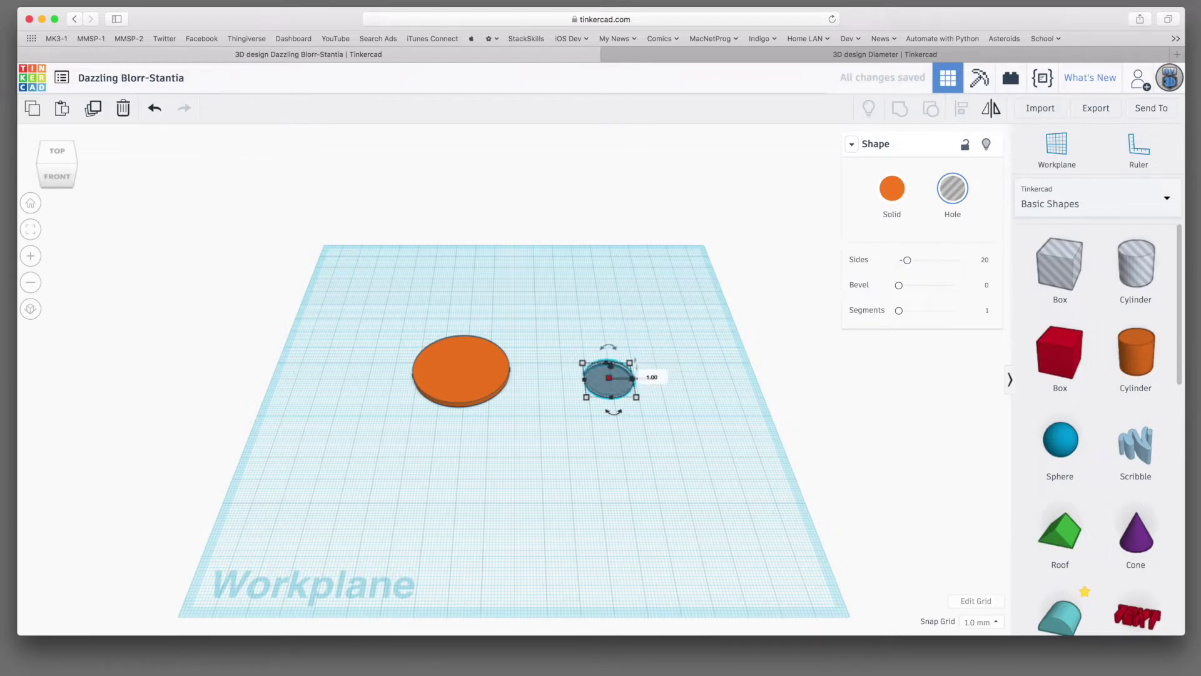
{"action": "left_click", "coordinate": [589, 372]}
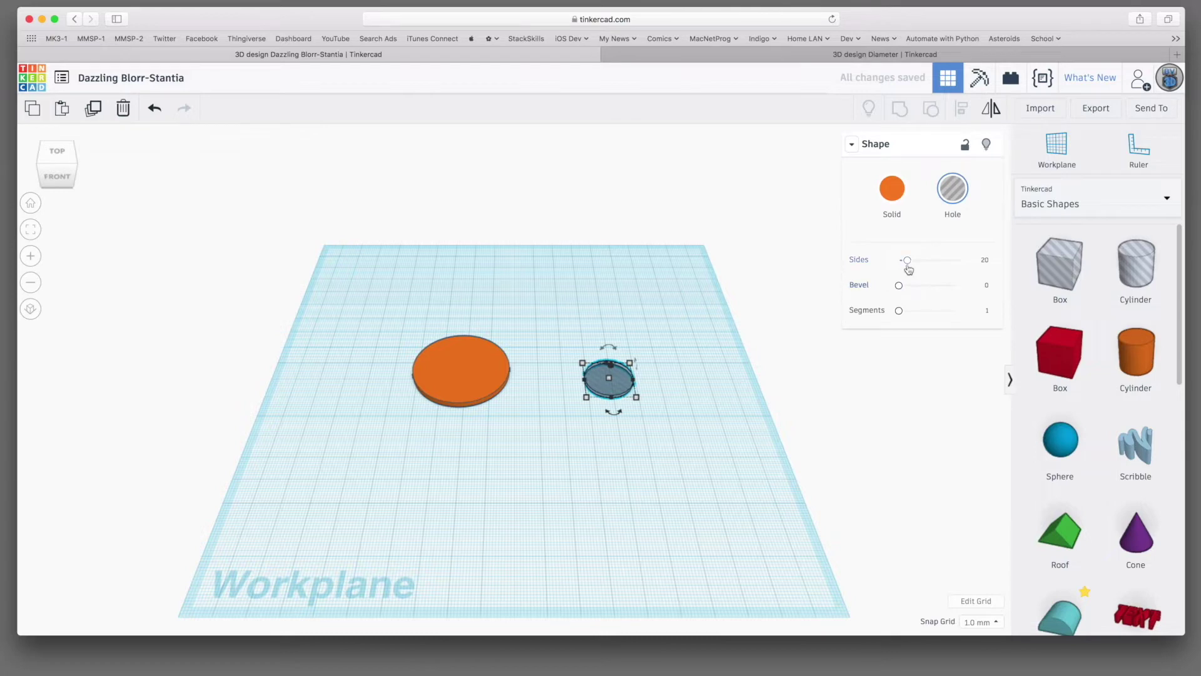
Give the hole cylinder 64 sides and an 8 × 8 mm footprint
{"action": "left_click_drag", "start_coordinate": [907, 259], "coordinate": [953, 259]}
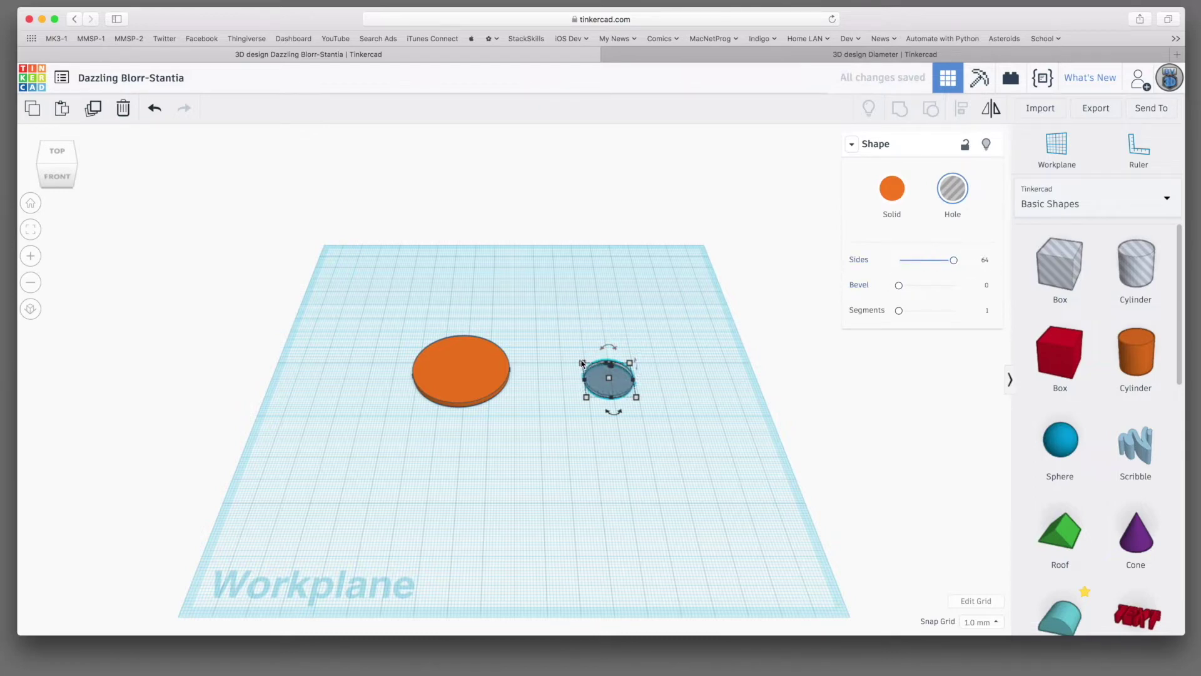
{"action": "mouse_move", "coordinate": [583, 364]}
{"action": "left_click", "coordinate": [593, 331]}
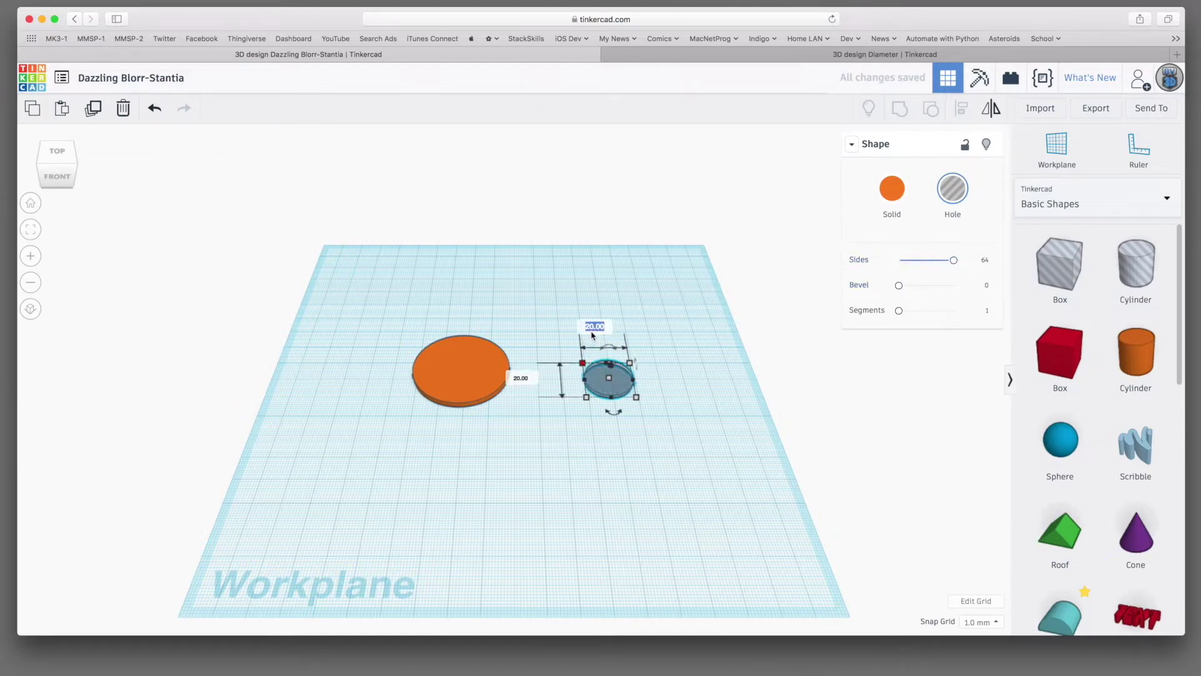
{"action": "type", "text": "8"}
{"action": "key", "text": "Tab"}
{"action": "type", "text": "8"}
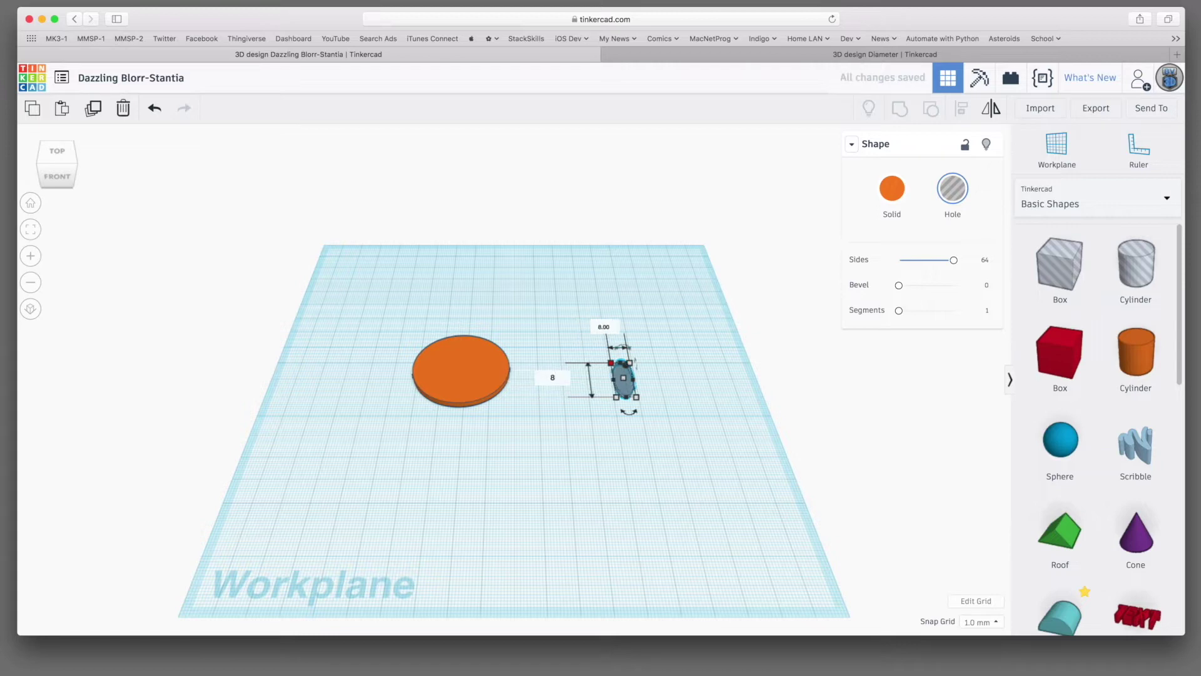
{"action": "key", "text": "Return"}
{"action": "left_click", "coordinate": [614, 425]}
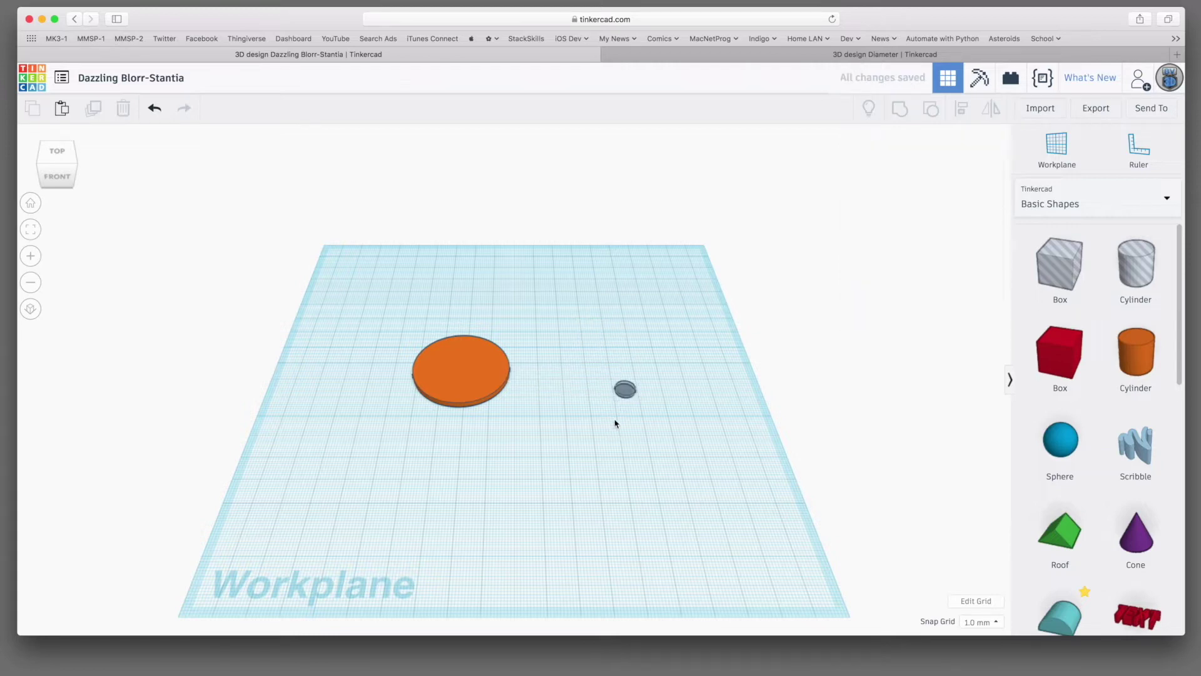
{"action": "left_click", "coordinate": [693, 55]}
Use Show All to reveal the hidden pink rings, then check the circle's size
{"action": "left_click", "coordinate": [522, 368]}
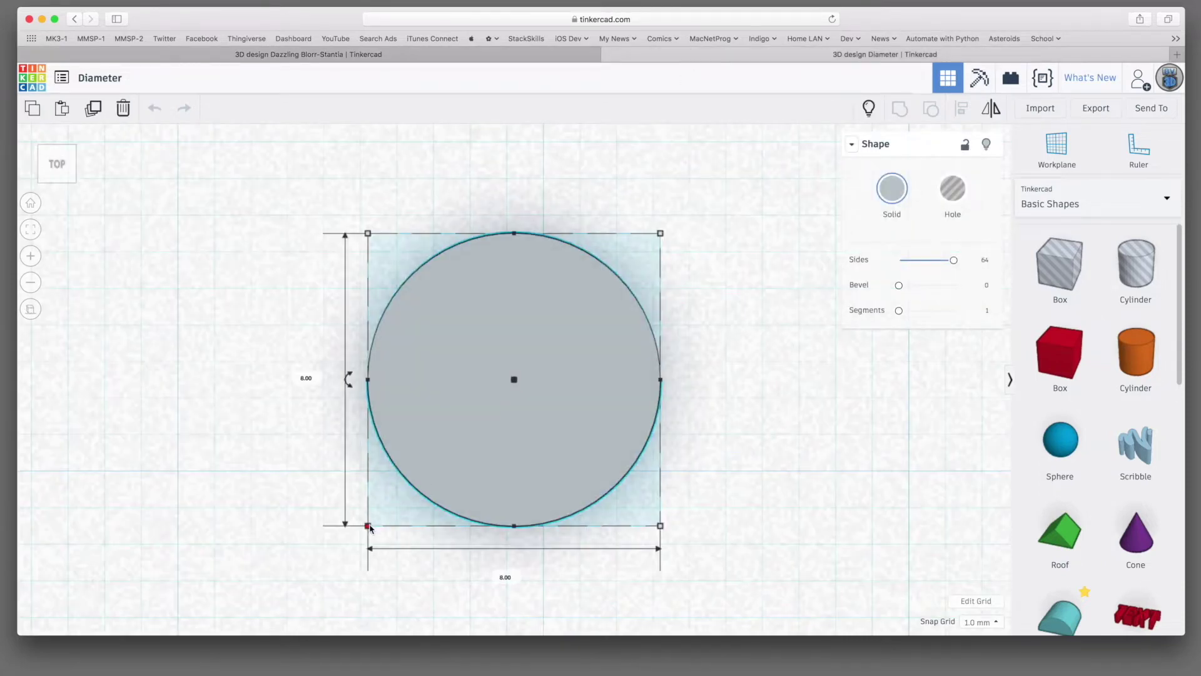
{"action": "left_click", "coordinate": [304, 514]}
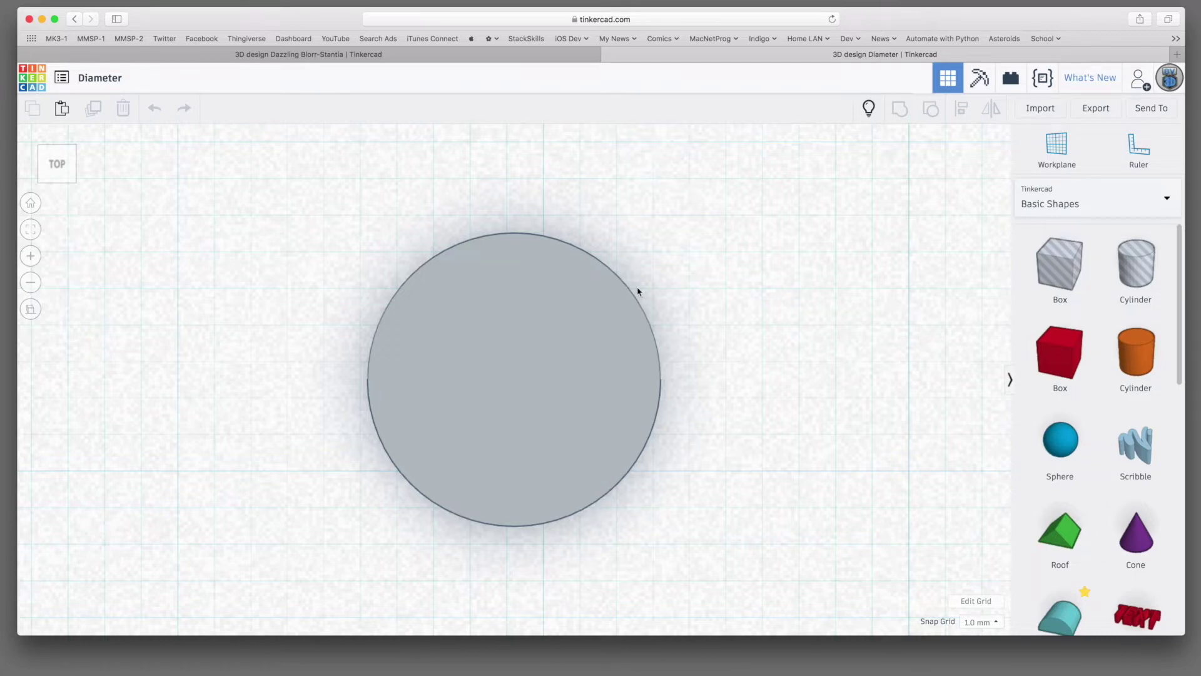
{"action": "left_click", "coordinate": [874, 112]}
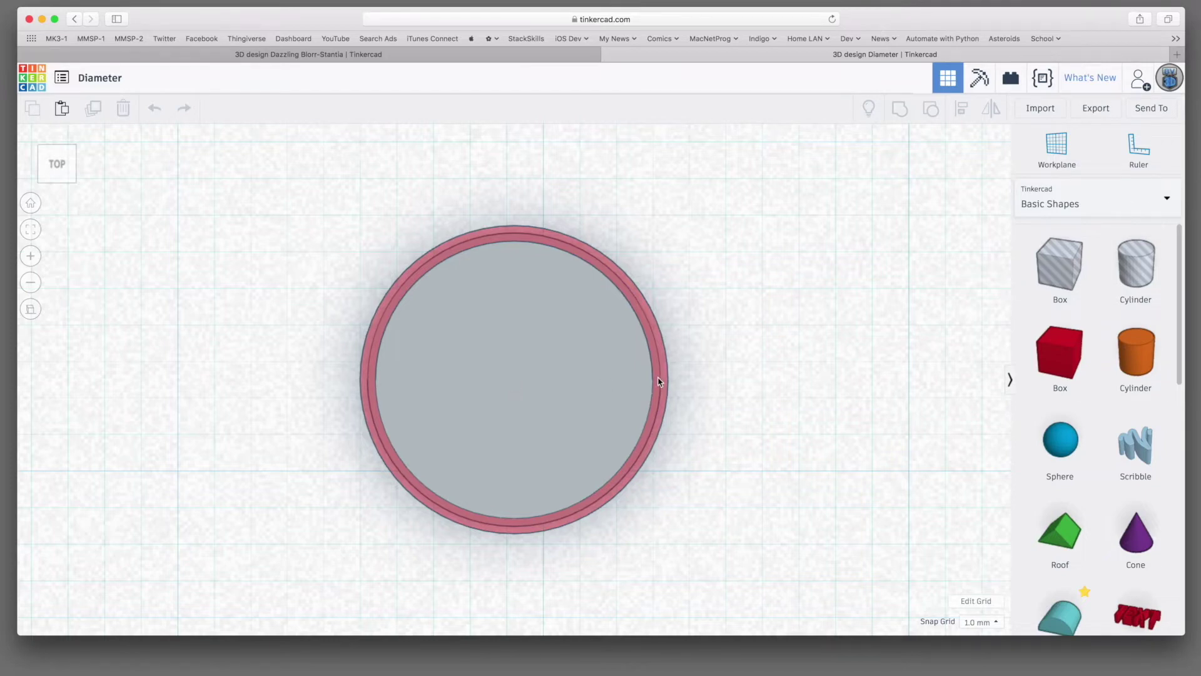
{"action": "left_click", "coordinate": [501, 405]}
{"action": "mouse_move", "coordinate": [368, 527]}
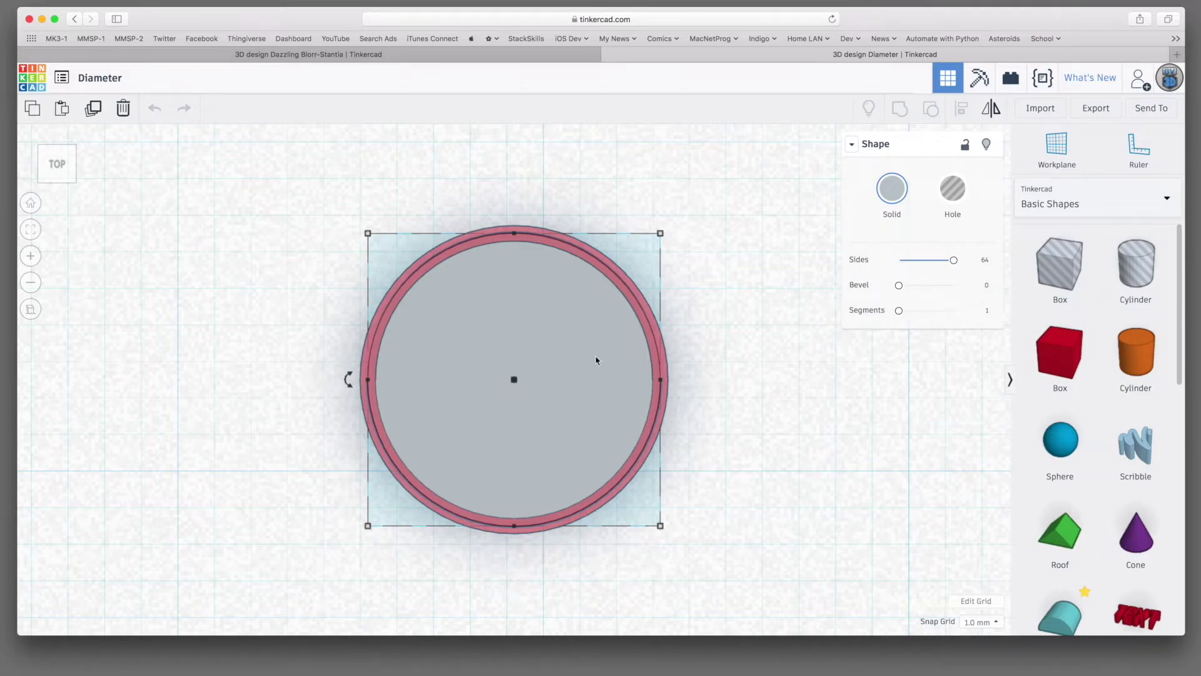
{"action": "left_click", "coordinate": [761, 389]}
Zoom to the right circle and read its 8.60 mm width
{"action": "scroll", "coordinate": [760, 389], "scroll_direction": "down", "scroll_amount": 5}
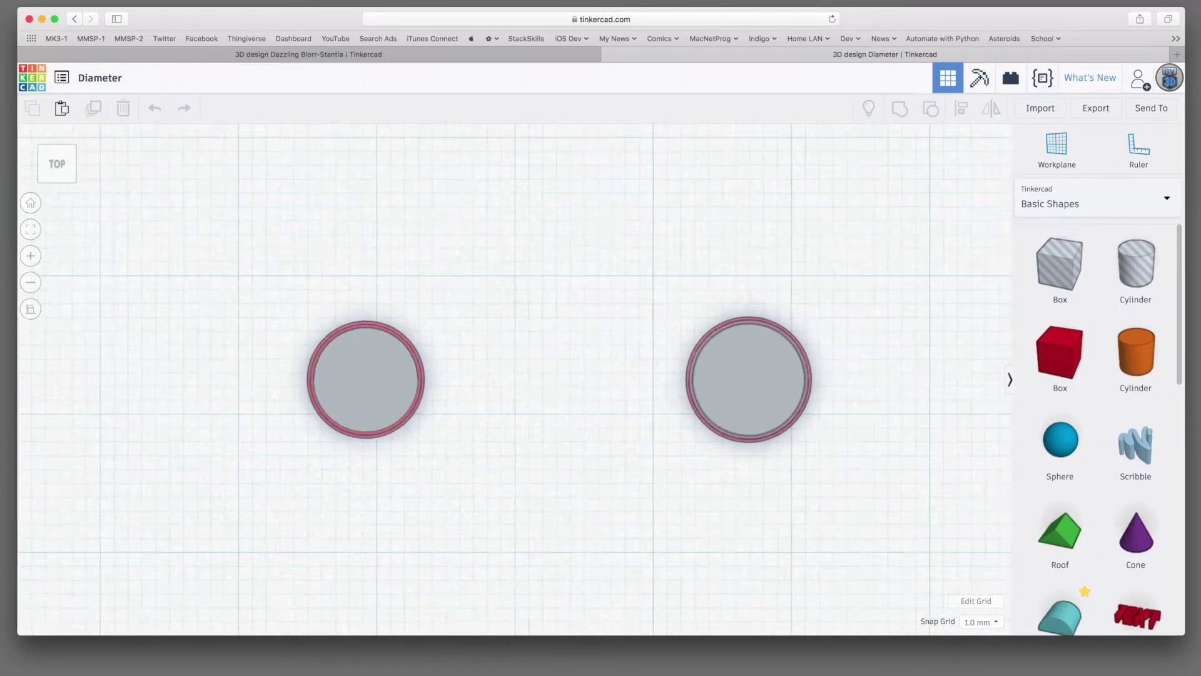
{"action": "left_click", "coordinate": [695, 391]}
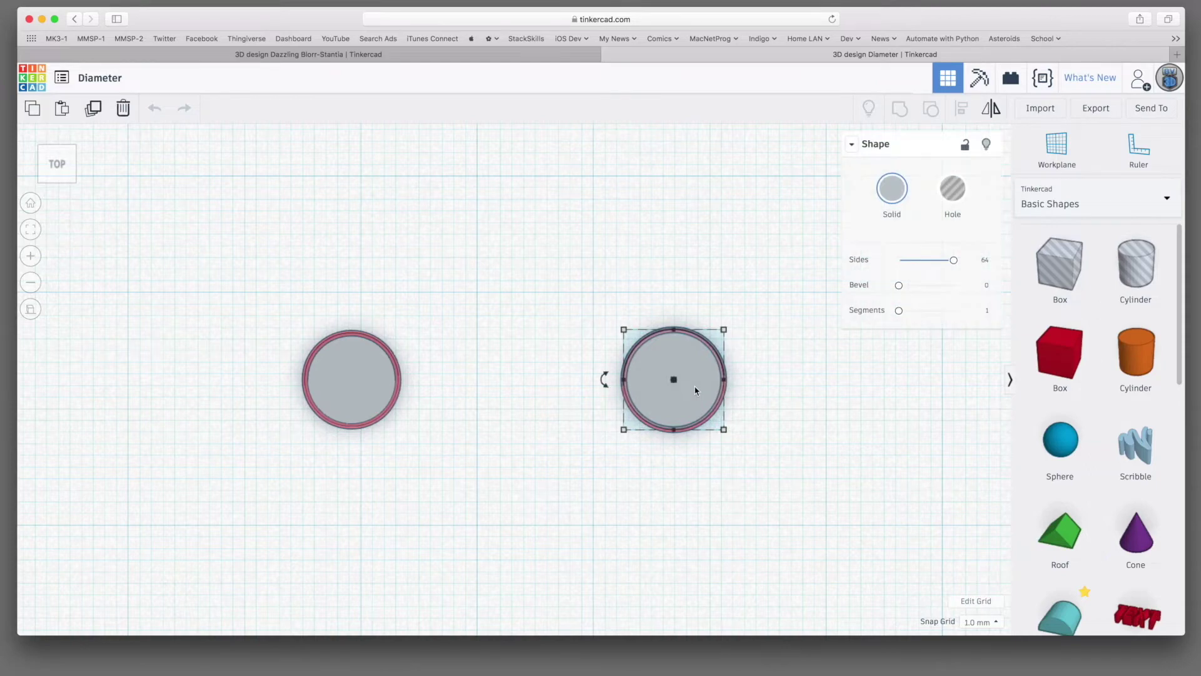
{"action": "key", "text": "f"}
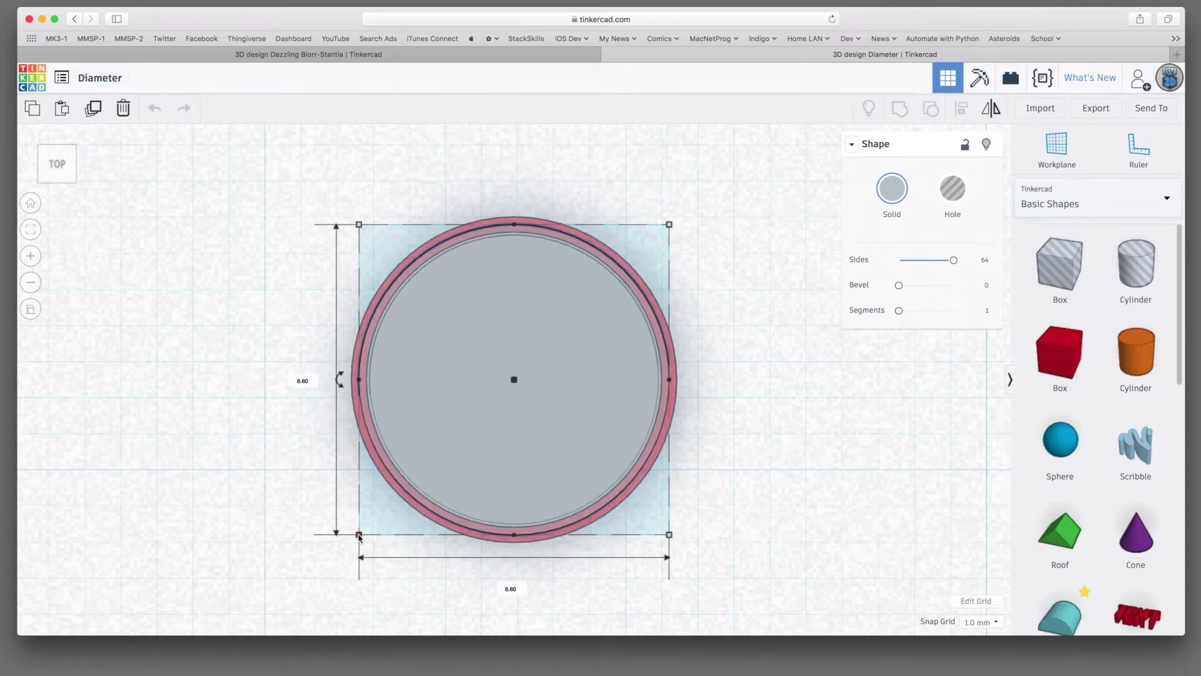
{"action": "left_click", "coordinate": [510, 588]}
{"action": "key", "text": "Return"}
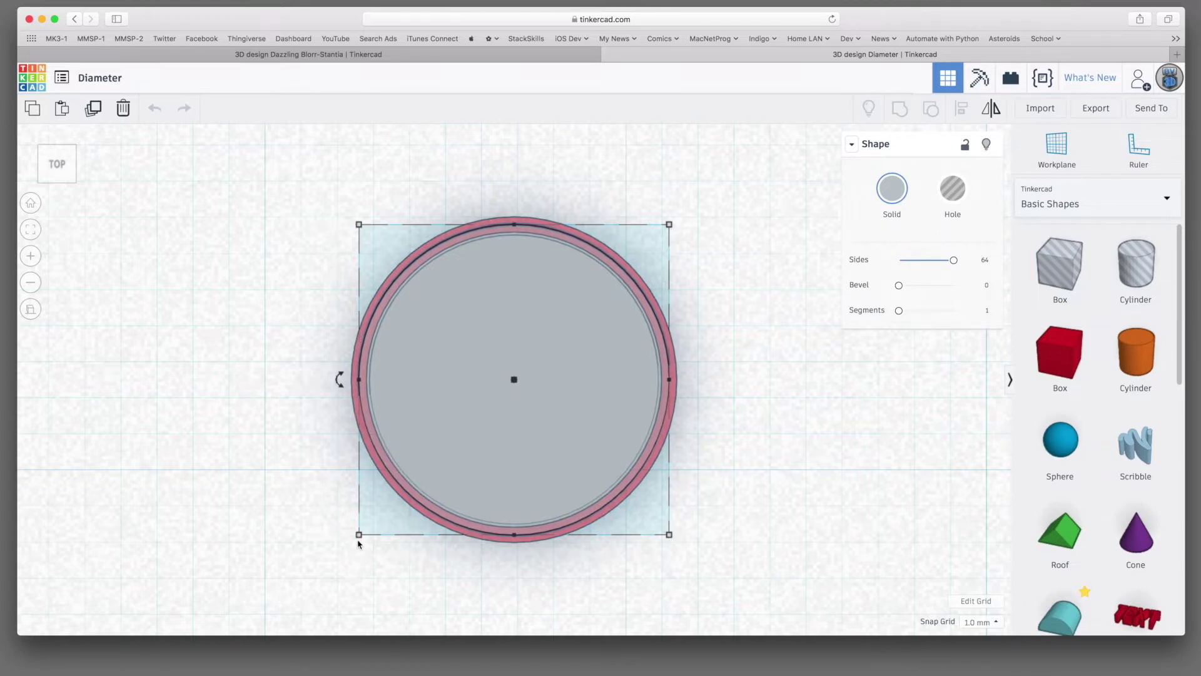
{"action": "mouse_move", "coordinate": [359, 535]}
Hide the selected outer ring shape and inspect the inner circle
{"action": "left_click", "coordinate": [986, 144]}
{"action": "left_click", "coordinate": [543, 383]}
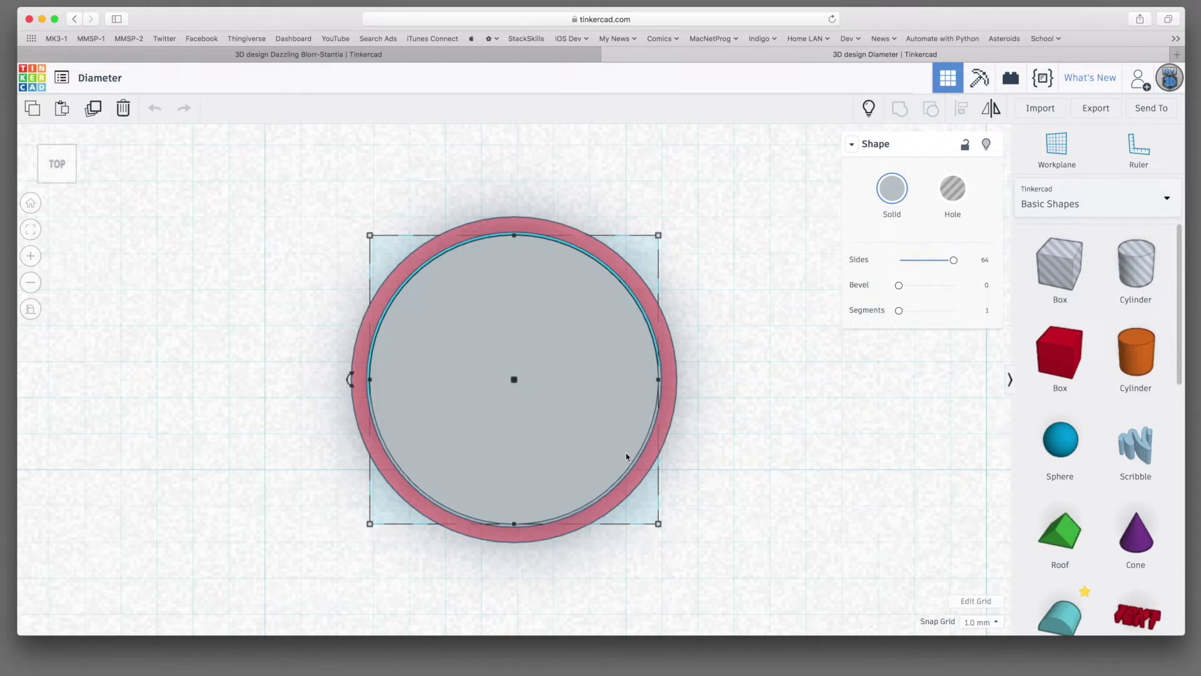
{"action": "left_click", "coordinate": [687, 431]}
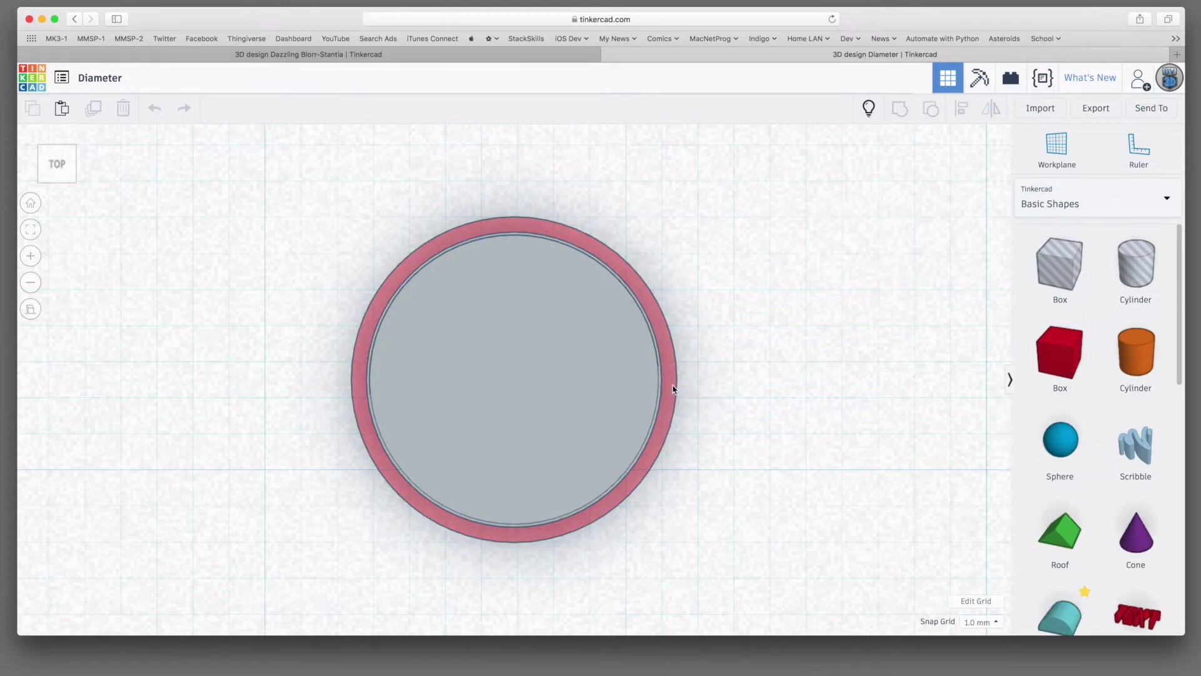
{"action": "left_click", "coordinate": [459, 56]}
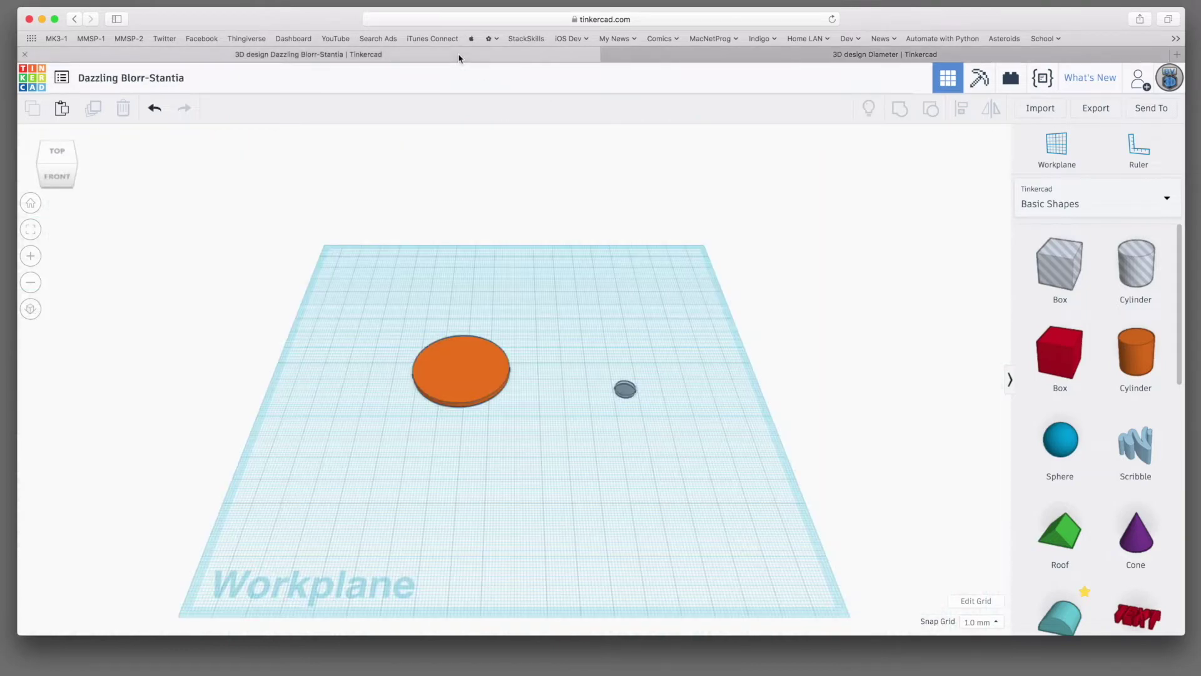
Resize the hole cylinder to 8.60 × 8.60 mm
{"action": "left_click", "coordinate": [626, 391]}
{"action": "key", "text": "f"}
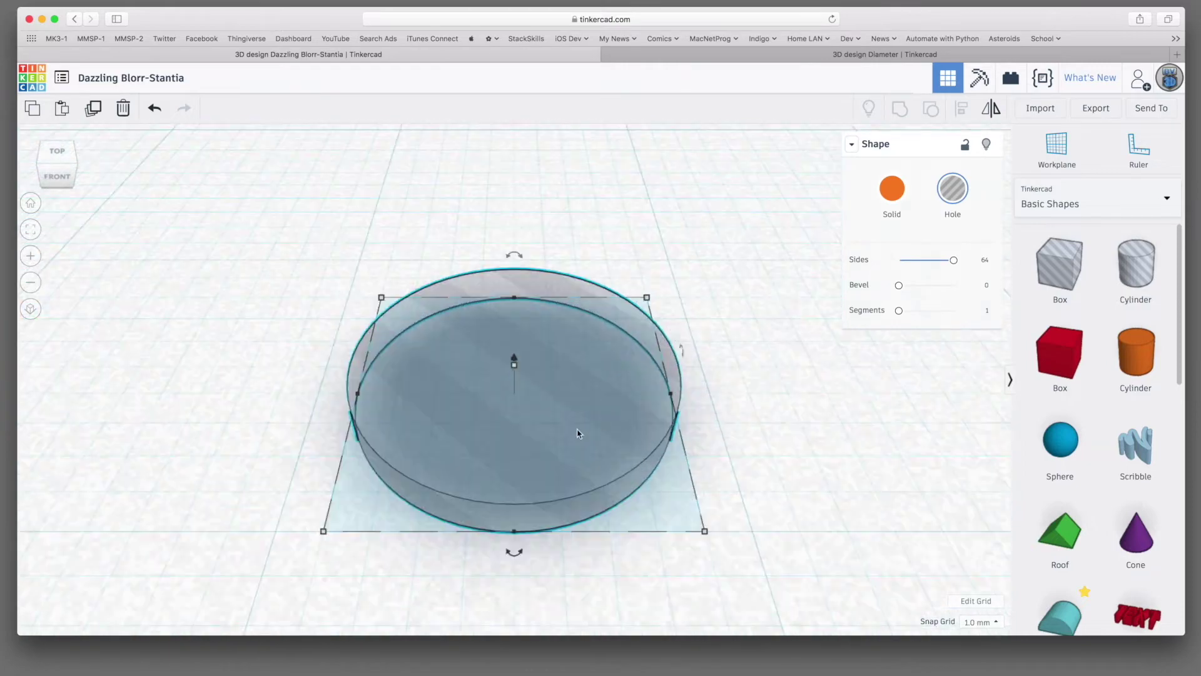
{"action": "mouse_move", "coordinate": [323, 531]}
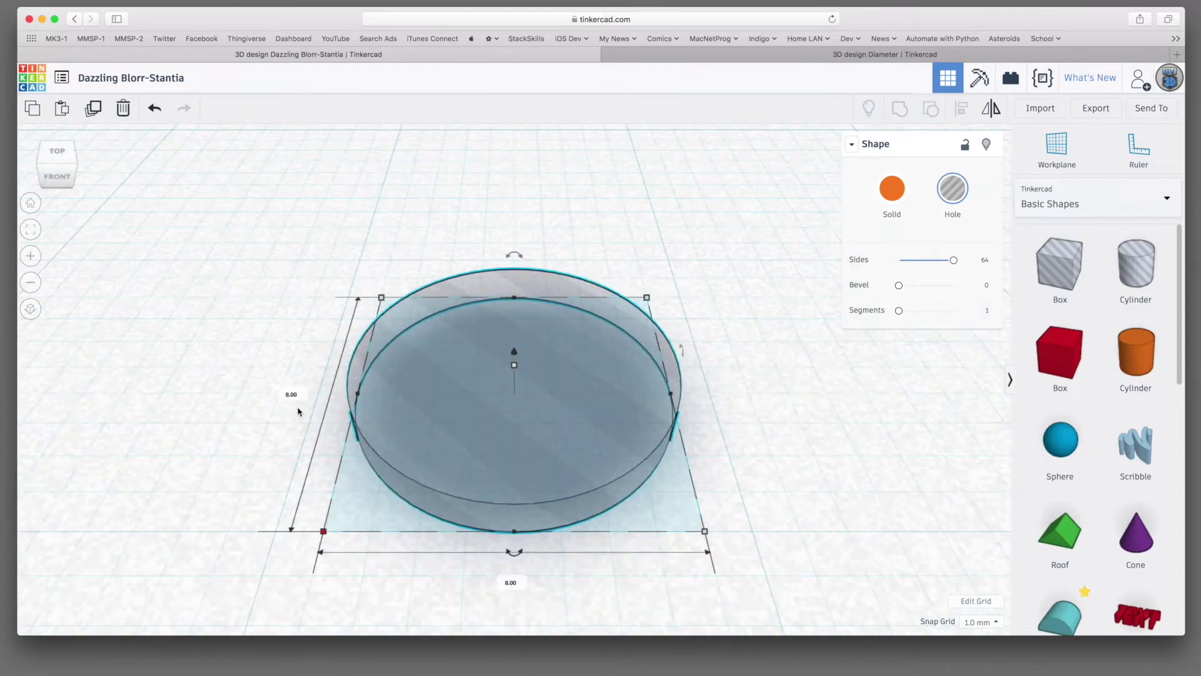
{"action": "left_click", "coordinate": [290, 391]}
{"action": "type", "text": "8.6"}
{"action": "key", "text": "Tab"}
{"action": "type", "text": "8."}
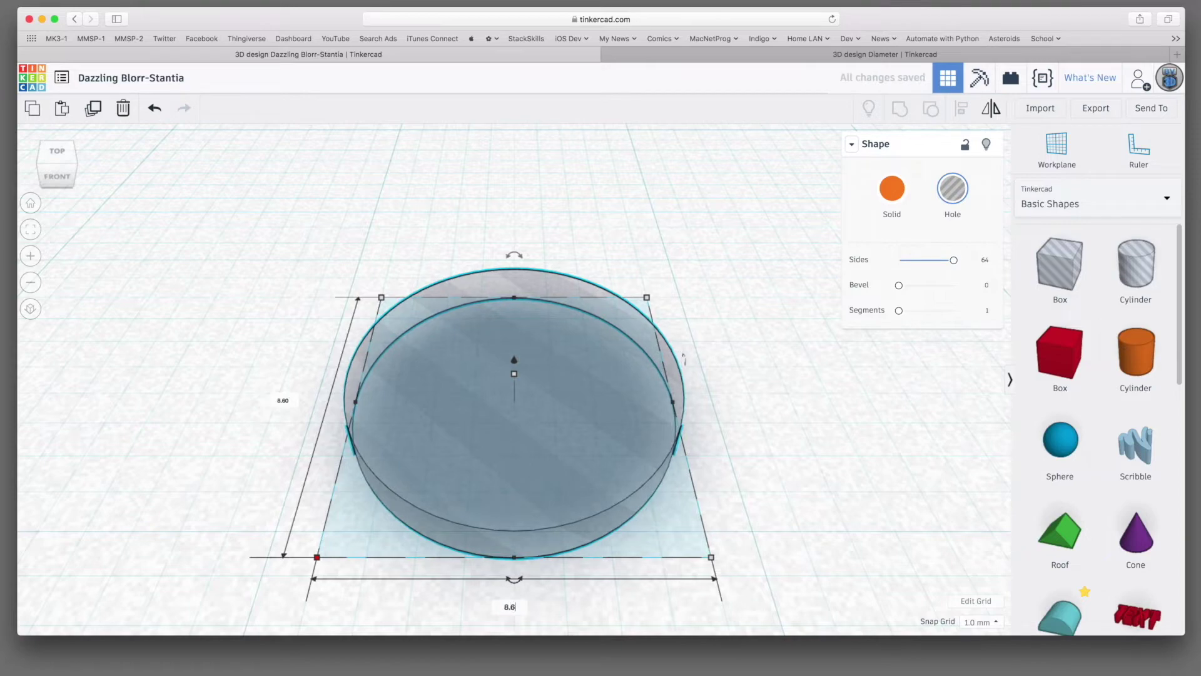
{"action": "type", "text": "6"}
{"action": "key", "text": "Return"}
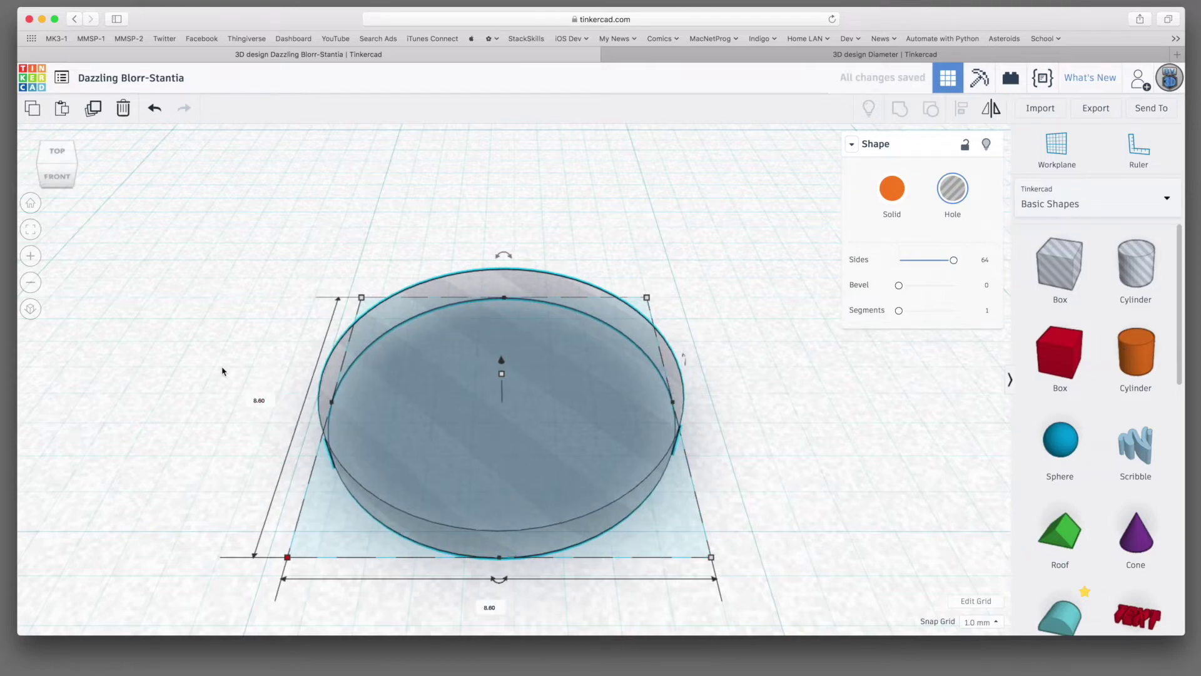
Align the hole to the centre of the orange disc in both directions
{"action": "scroll", "coordinate": [222, 371], "scroll_direction": "down", "scroll_amount": 6}
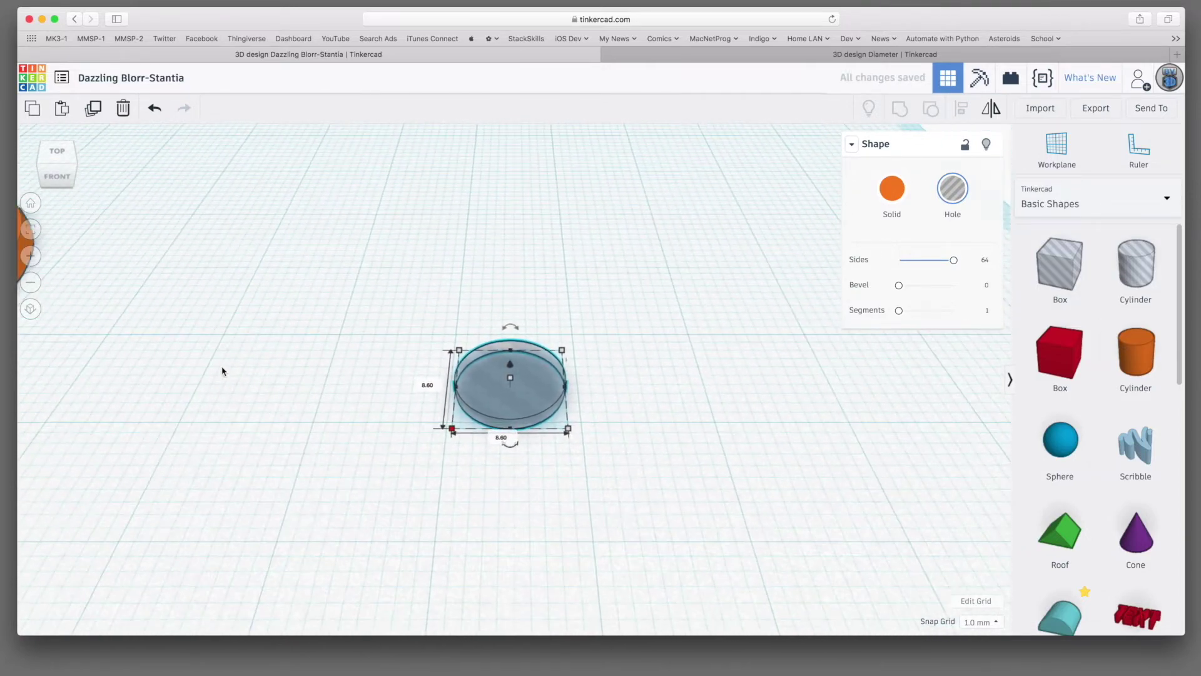
{"action": "scroll", "coordinate": [222, 371], "scroll_direction": "down", "scroll_amount": 6}
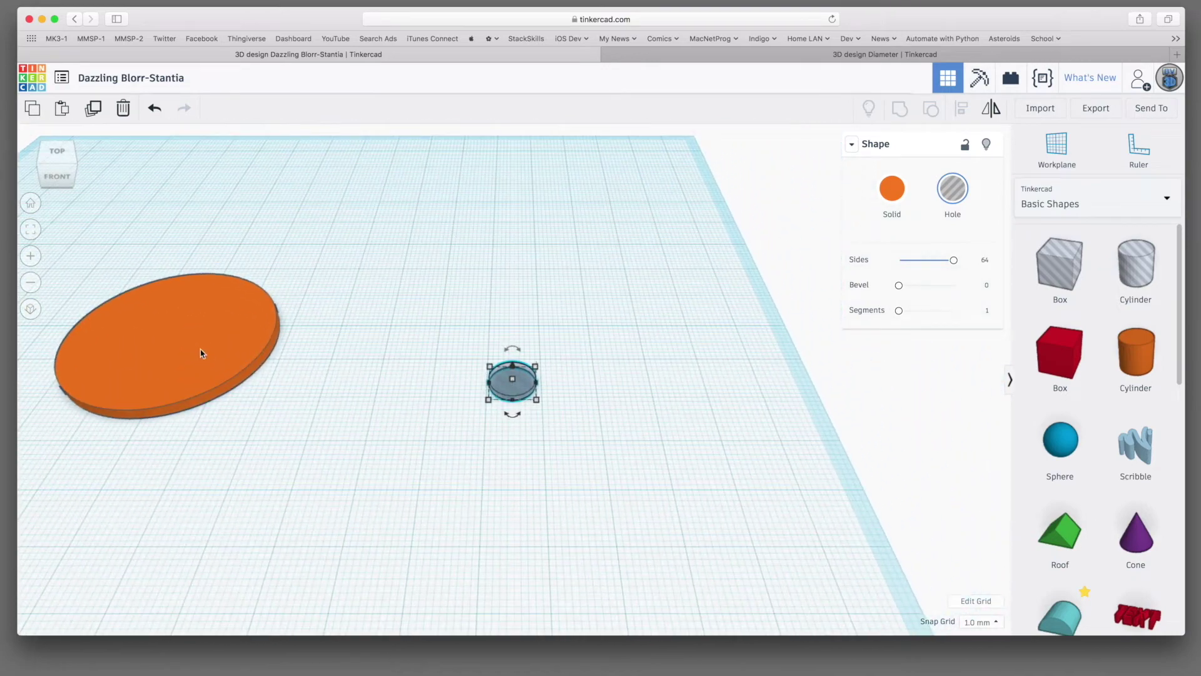
{"action": "left_click", "coordinate": [202, 353], "text": "shift"}
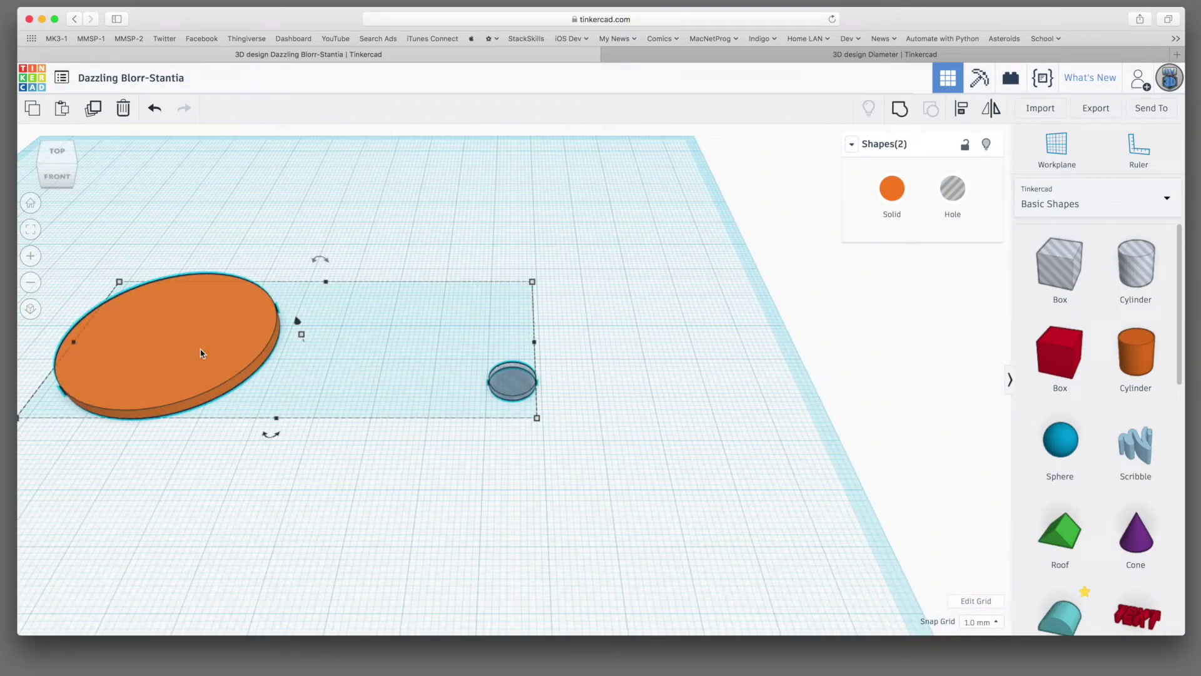
{"action": "key", "text": "l"}
{"action": "left_click", "coordinate": [55, 343]}
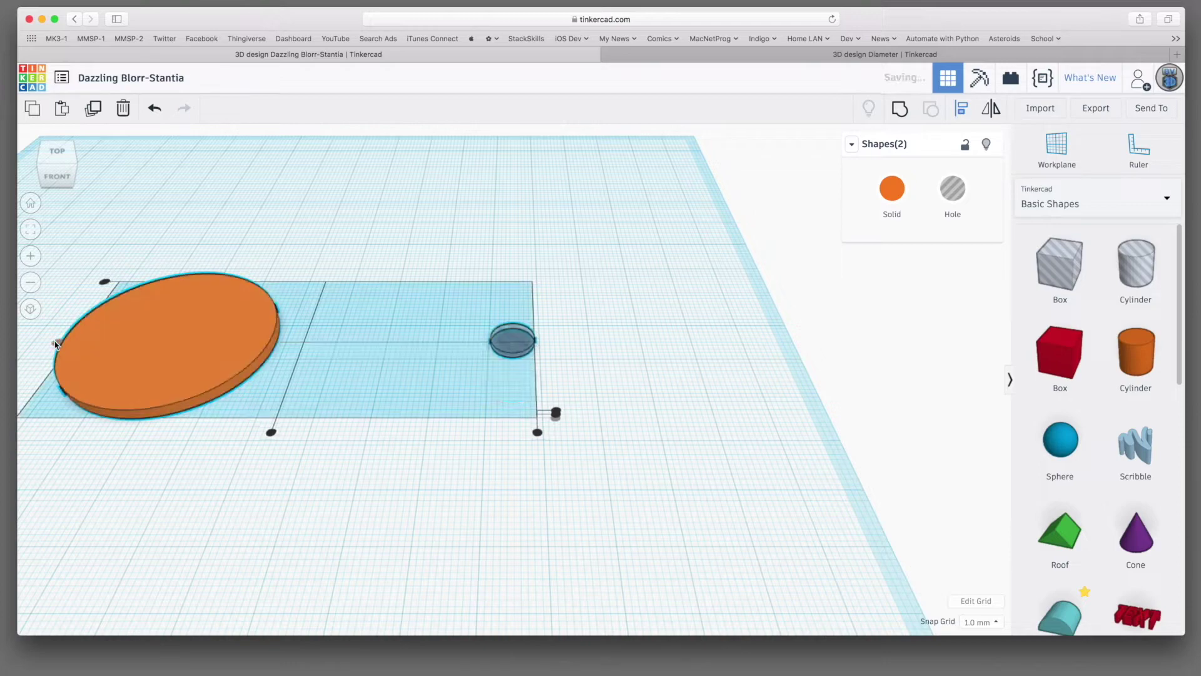
{"action": "left_click", "coordinate": [271, 432]}
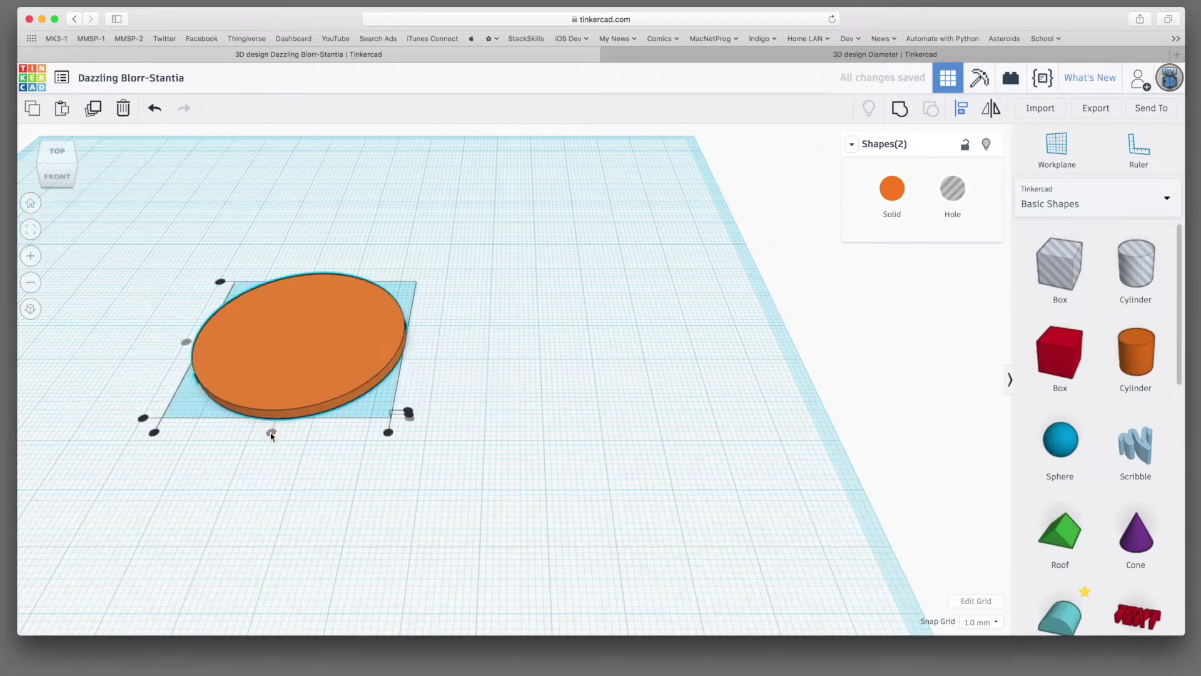
{"action": "left_click", "coordinate": [380, 417]}
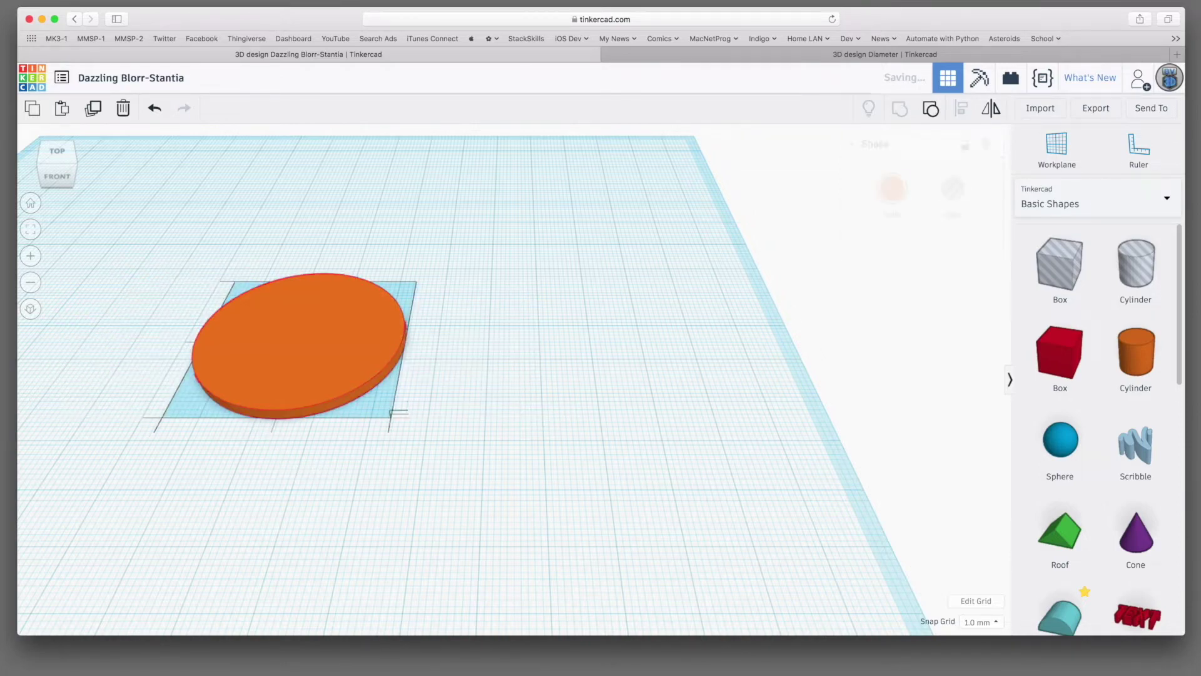
{"action": "left_click", "coordinate": [352, 370]}
Move the coin to the upper left of the workplane
{"action": "key", "text": "f"}
{"action": "left_click", "coordinate": [310, 445]}
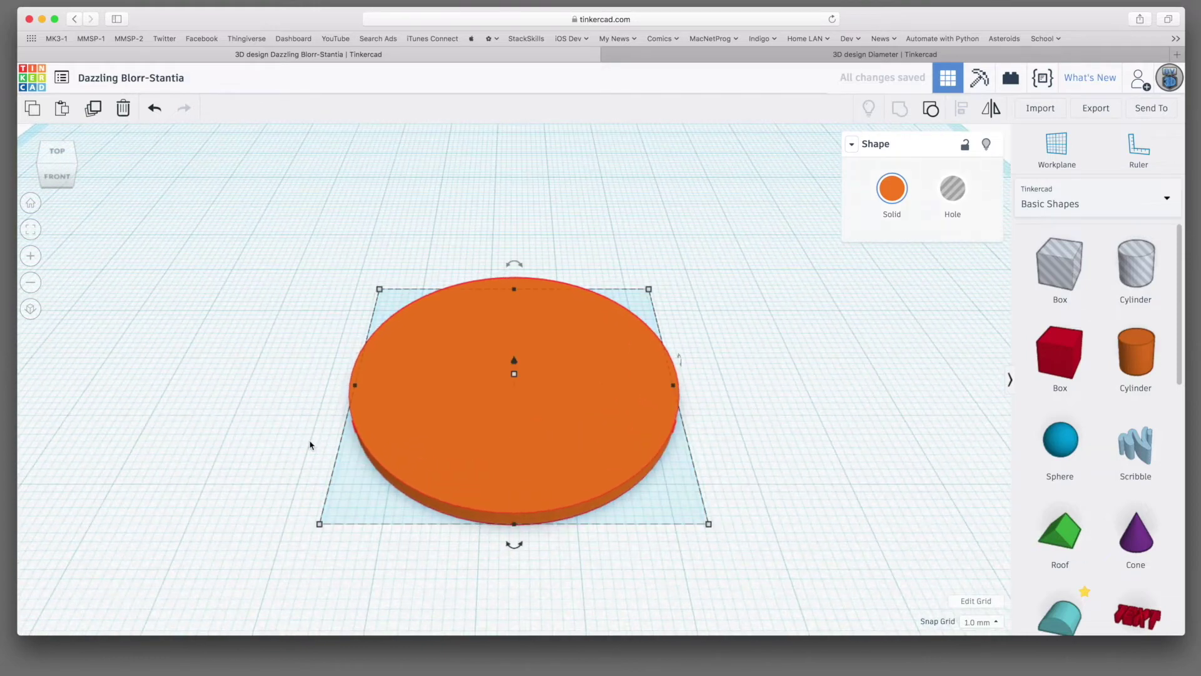
{"action": "left_click", "coordinate": [310, 445]}
{"action": "right_click_drag", "start_coordinate": [309, 443], "coordinate": [345, 450]}
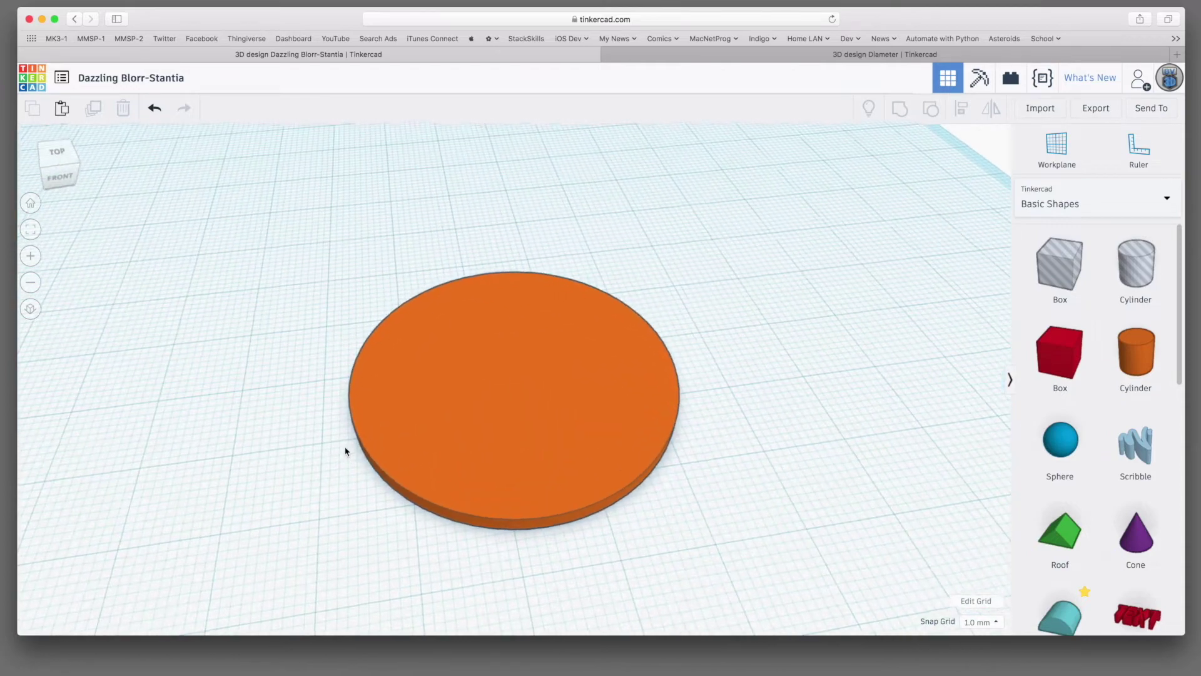
{"action": "left_click", "coordinate": [37, 214]}
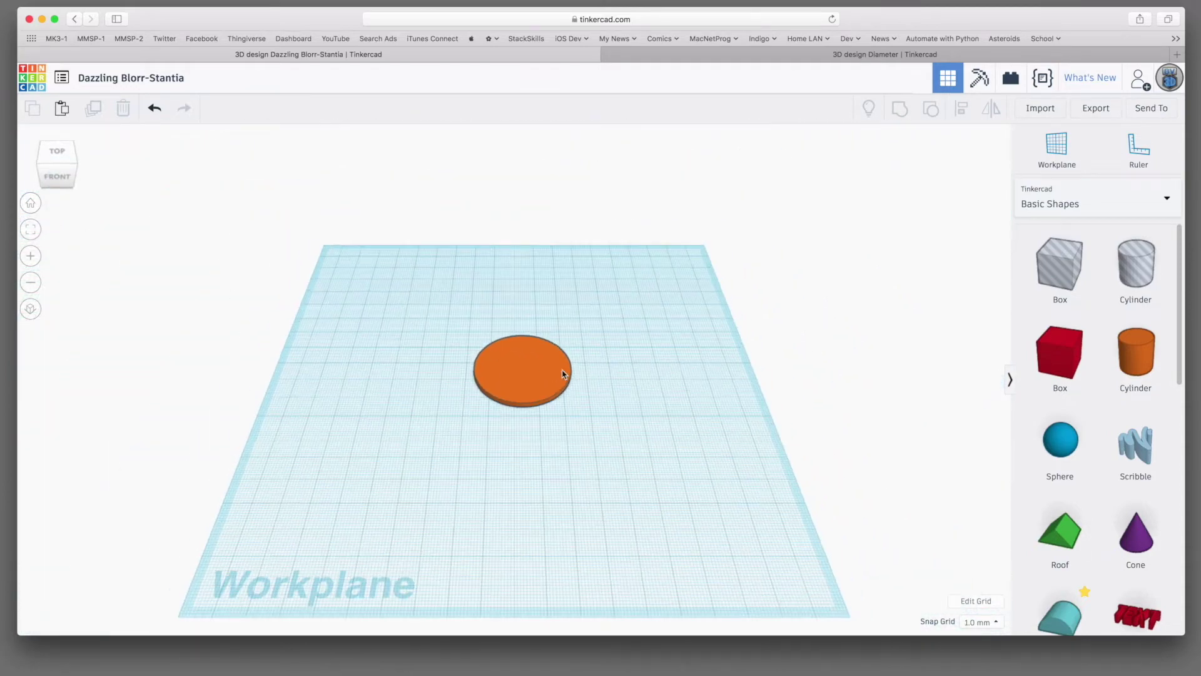
{"action": "left_click", "coordinate": [501, 348]}
{"action": "left_click_drag", "start_coordinate": [501, 348], "coordinate": [370, 278]}
{"action": "left_click", "coordinate": [469, 299]}
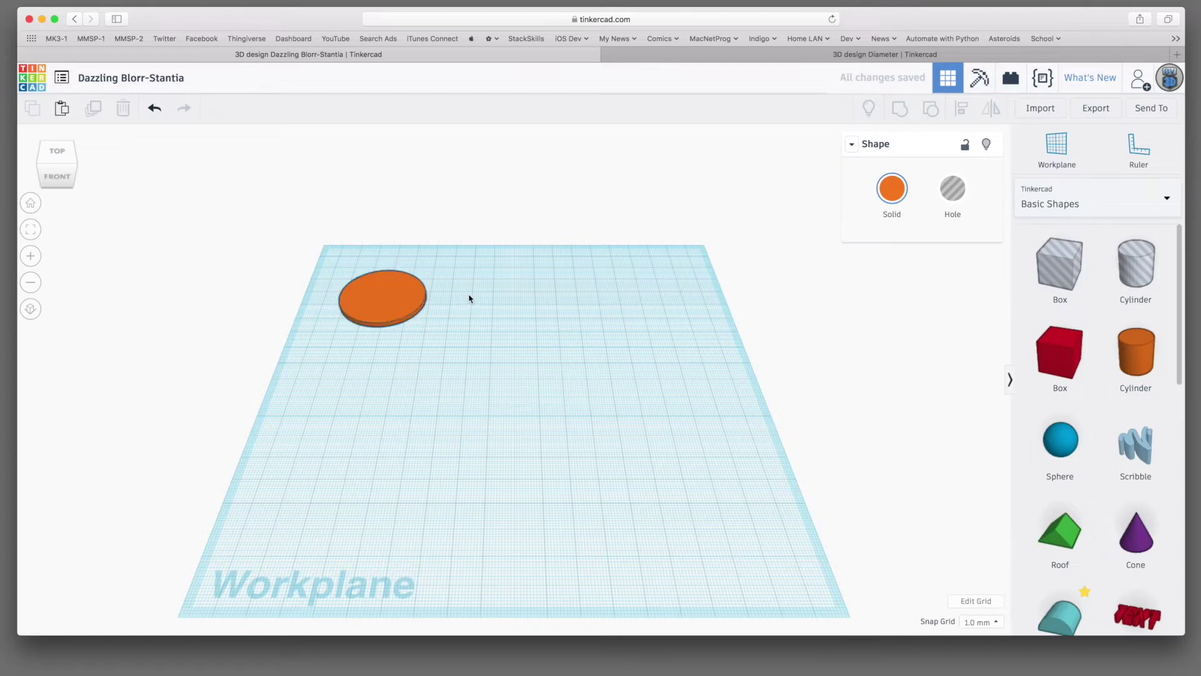
Duplicate the coin twice to make a row of three evenly spaced coins
{"action": "left_click", "coordinate": [404, 298]}
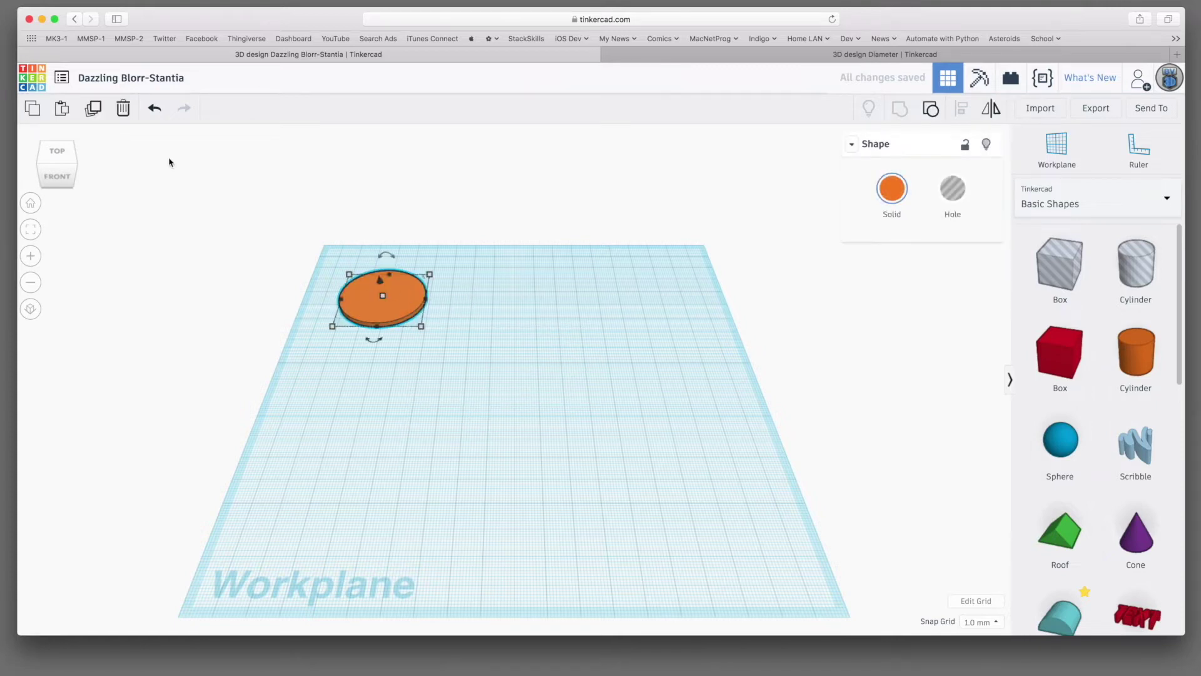
{"action": "left_click", "coordinate": [92, 108]}
{"action": "left_click_drag", "start_coordinate": [379, 313], "coordinate": [515, 319]}
{"action": "key", "text": "ctrl+d"}
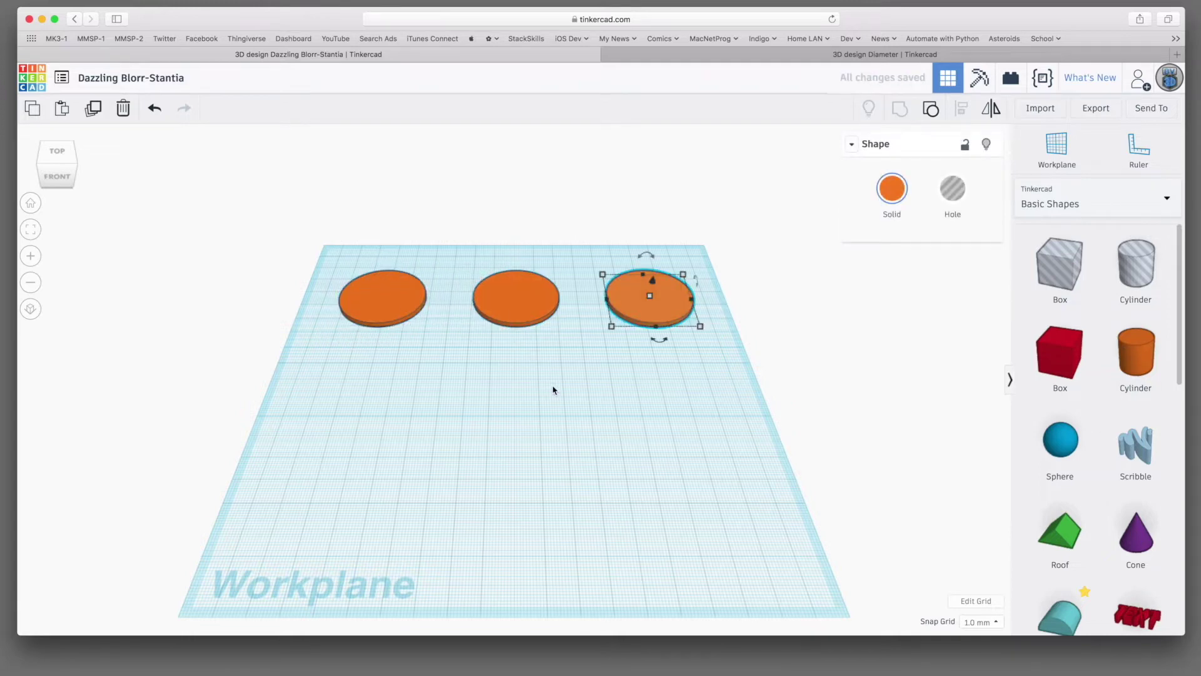
{"action": "left_click", "coordinate": [553, 390]}
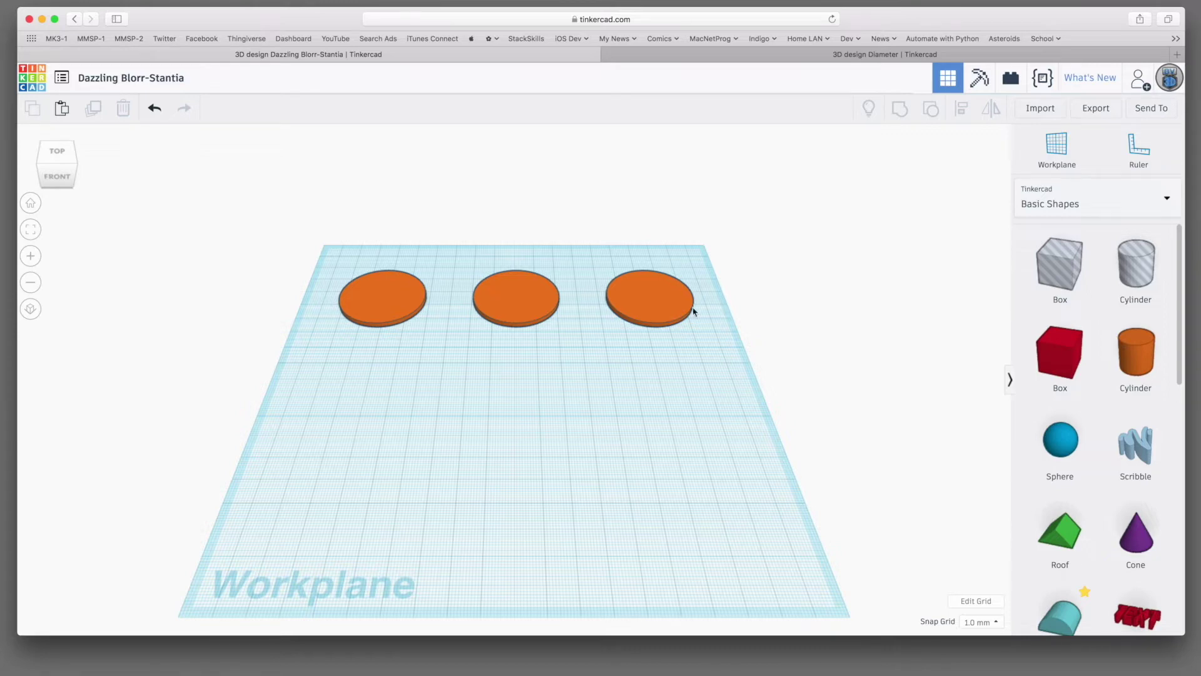
{"action": "left_click", "coordinate": [1035, 110]}
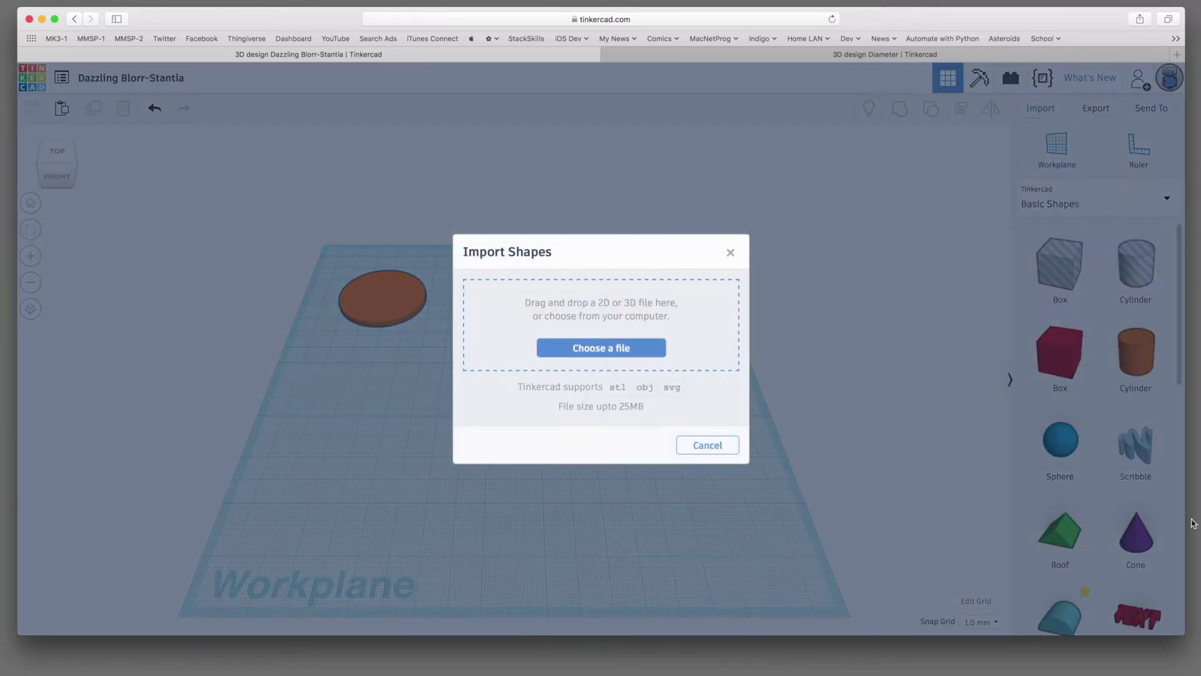
Import pumpkin_flat.stl, spider_flat.stl and cat_flat.stl and place them beneath the coins
{"action": "left_click_drag", "start_coordinate": [553, 361], "coordinate": [494, 328]}
{"action": "left_click", "coordinate": [696, 458]}
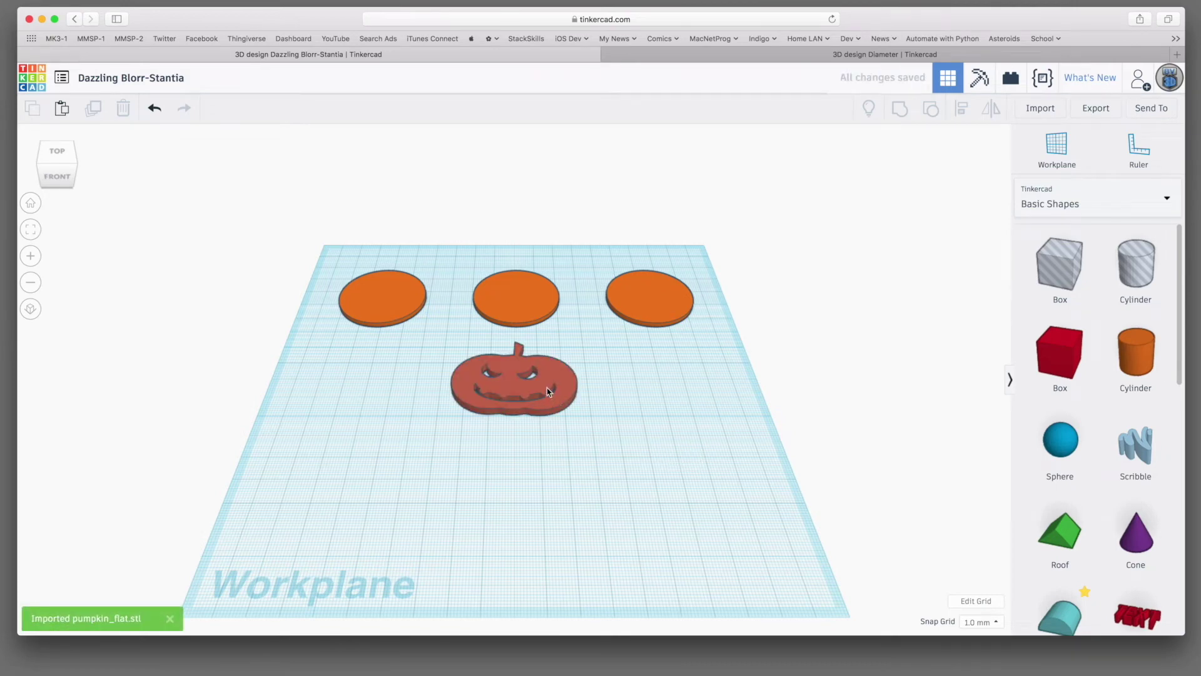
{"action": "left_click_drag", "start_coordinate": [547, 383], "coordinate": [396, 379]}
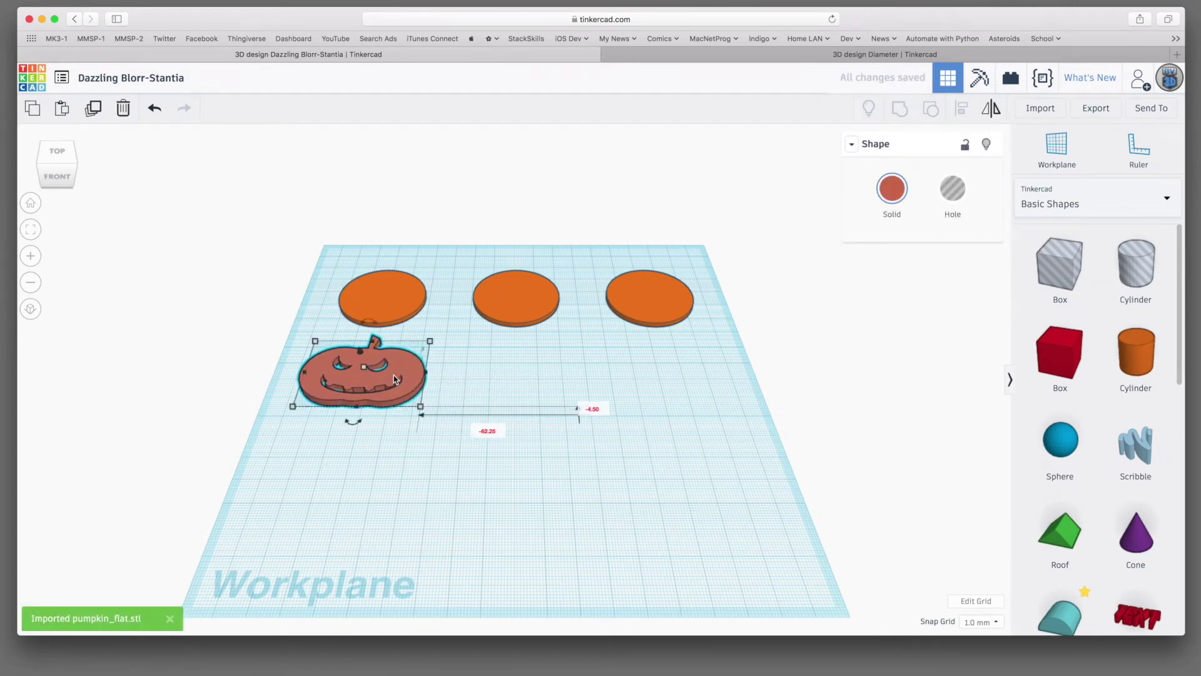
{"action": "left_click", "coordinate": [1041, 110]}
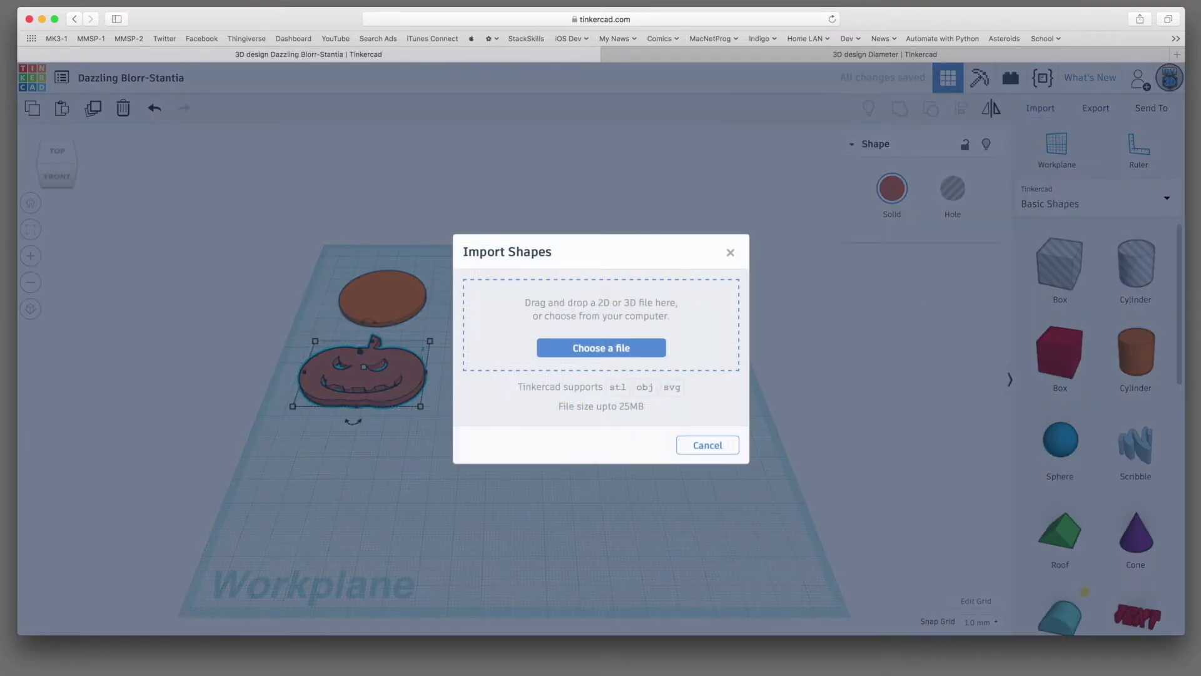
{"action": "left_click_drag", "start_coordinate": [832, 466], "coordinate": [644, 387]}
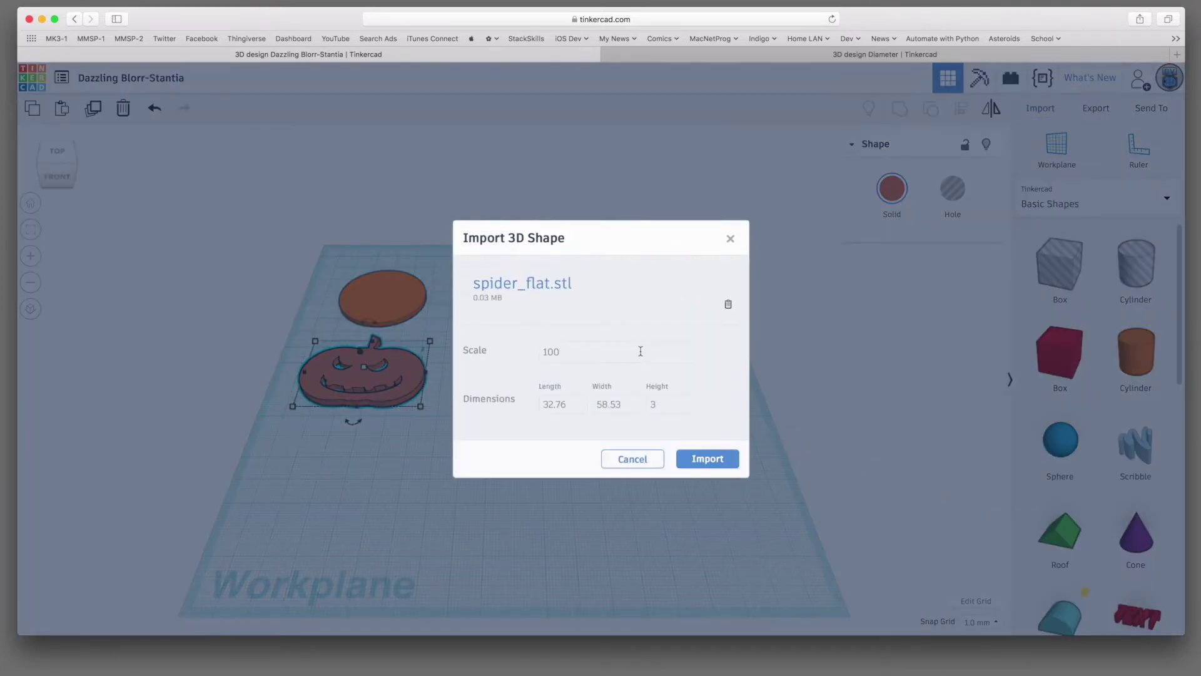
{"action": "left_click", "coordinate": [699, 455]}
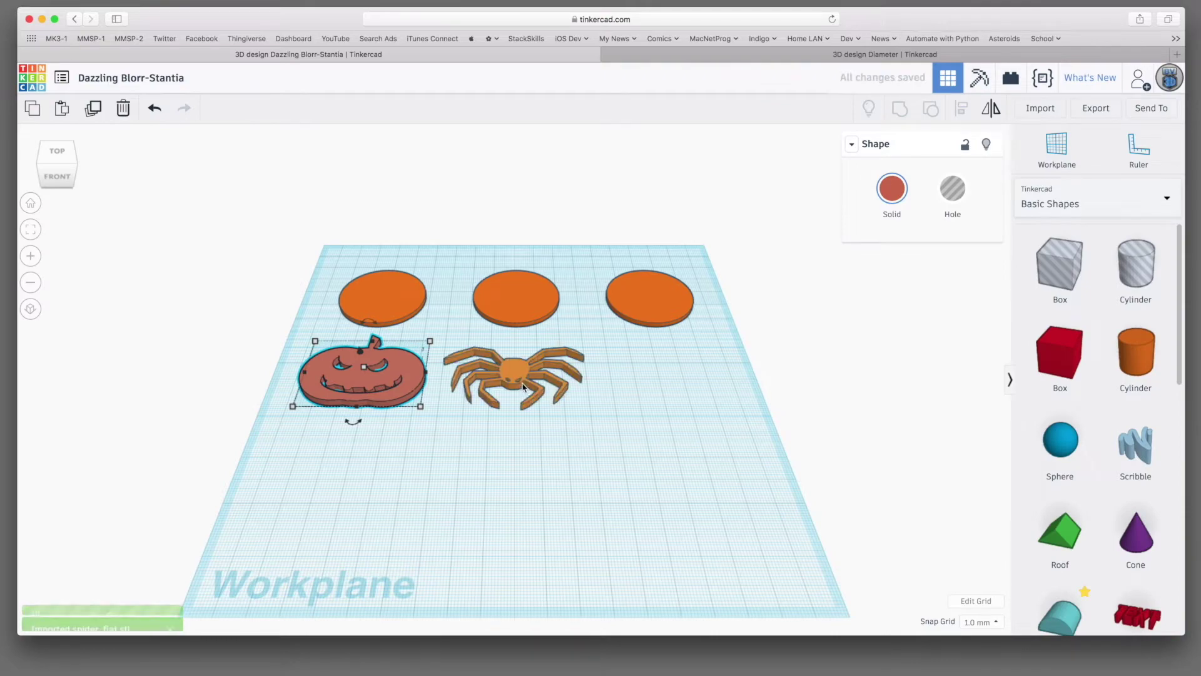
{"action": "left_click_drag", "start_coordinate": [523, 387], "coordinate": [676, 387]}
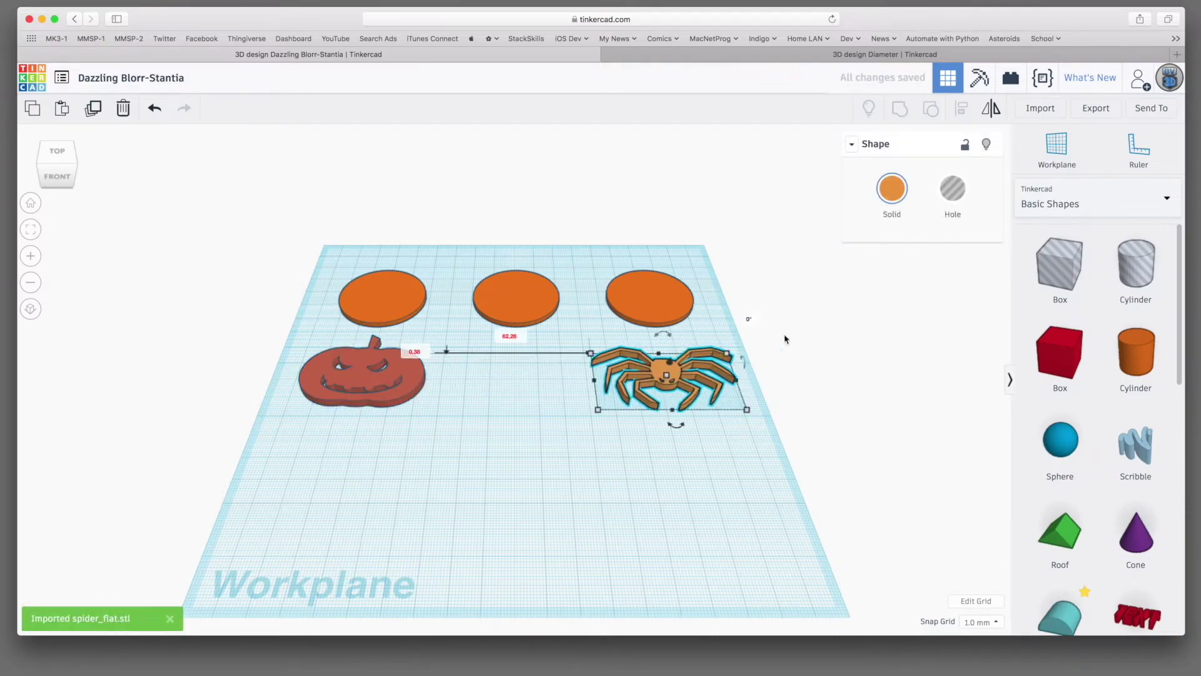
{"action": "left_click", "coordinate": [1039, 108]}
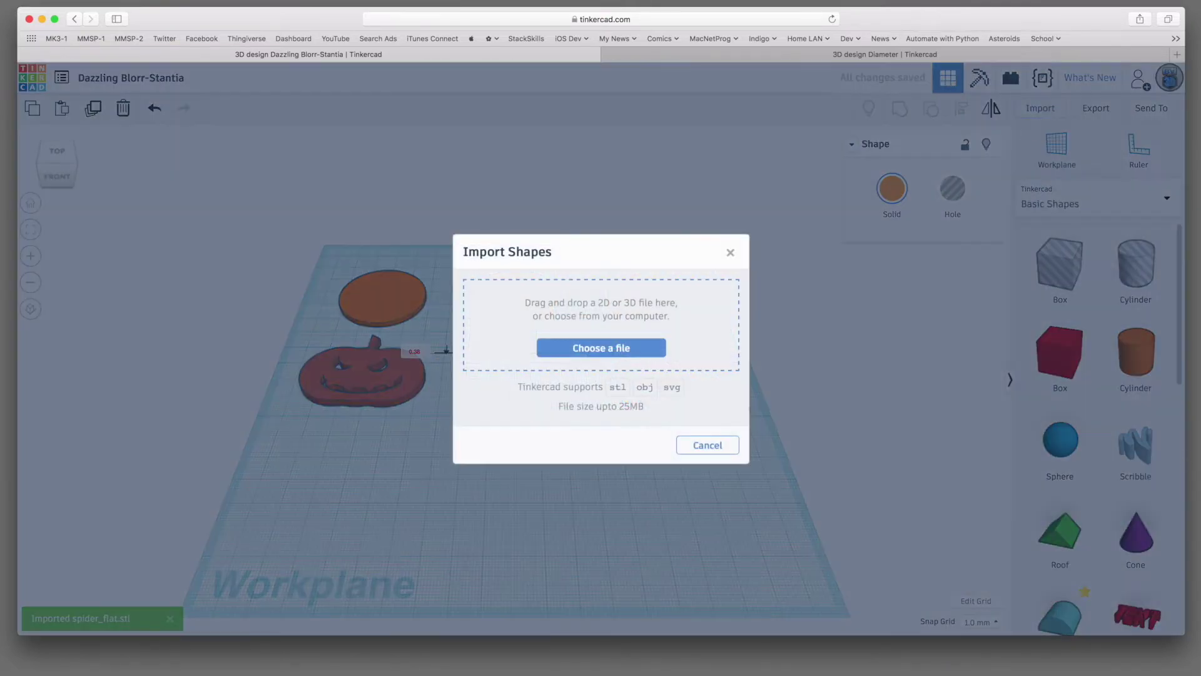
{"action": "left_click_drag", "start_coordinate": [837, 485], "coordinate": [687, 356]}
{"action": "left_click", "coordinate": [737, 457]}
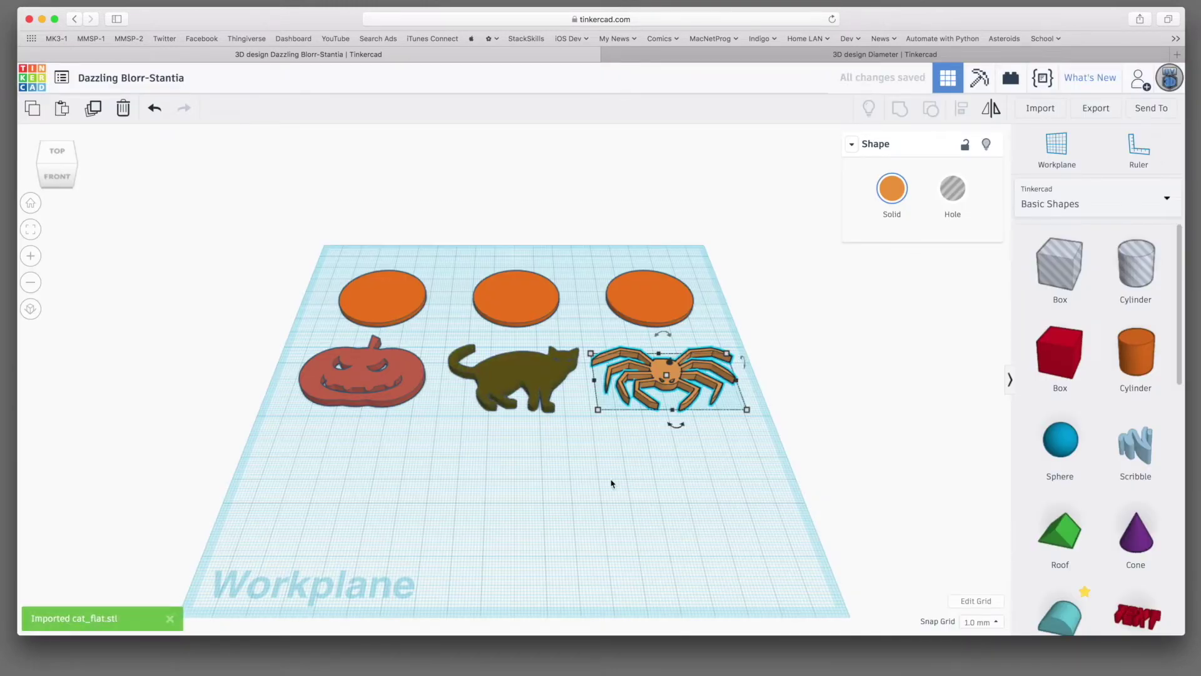
{"action": "left_click", "coordinate": [568, 479]}
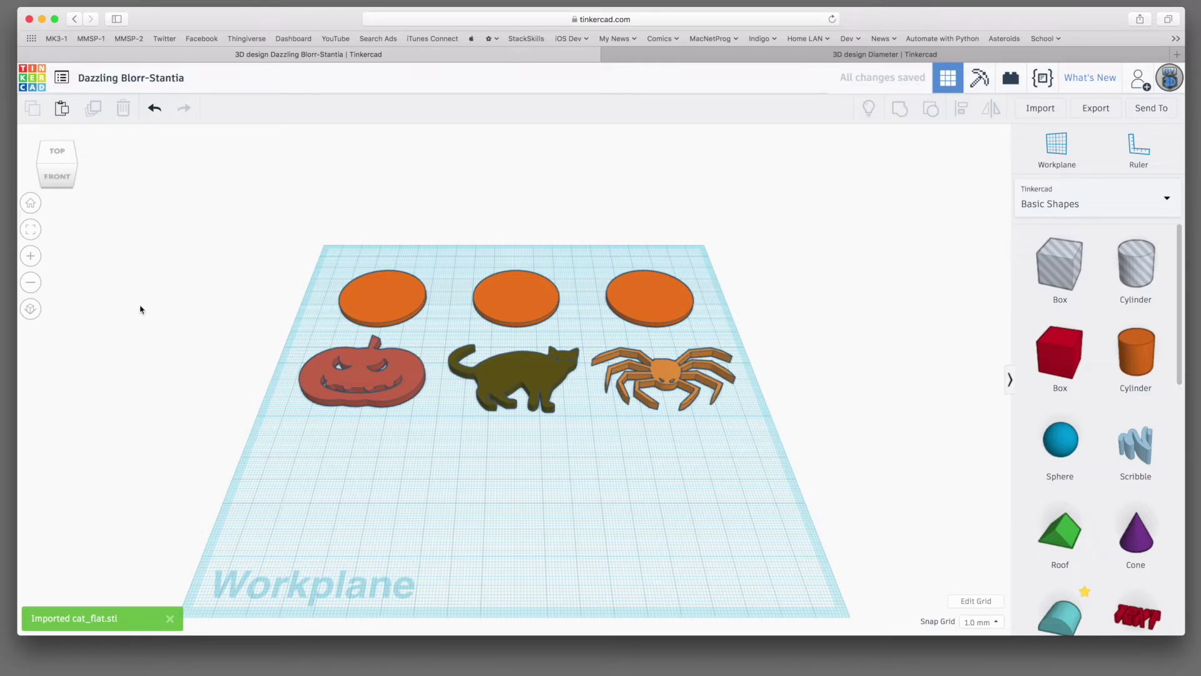
{"action": "left_click", "coordinate": [31, 309]}
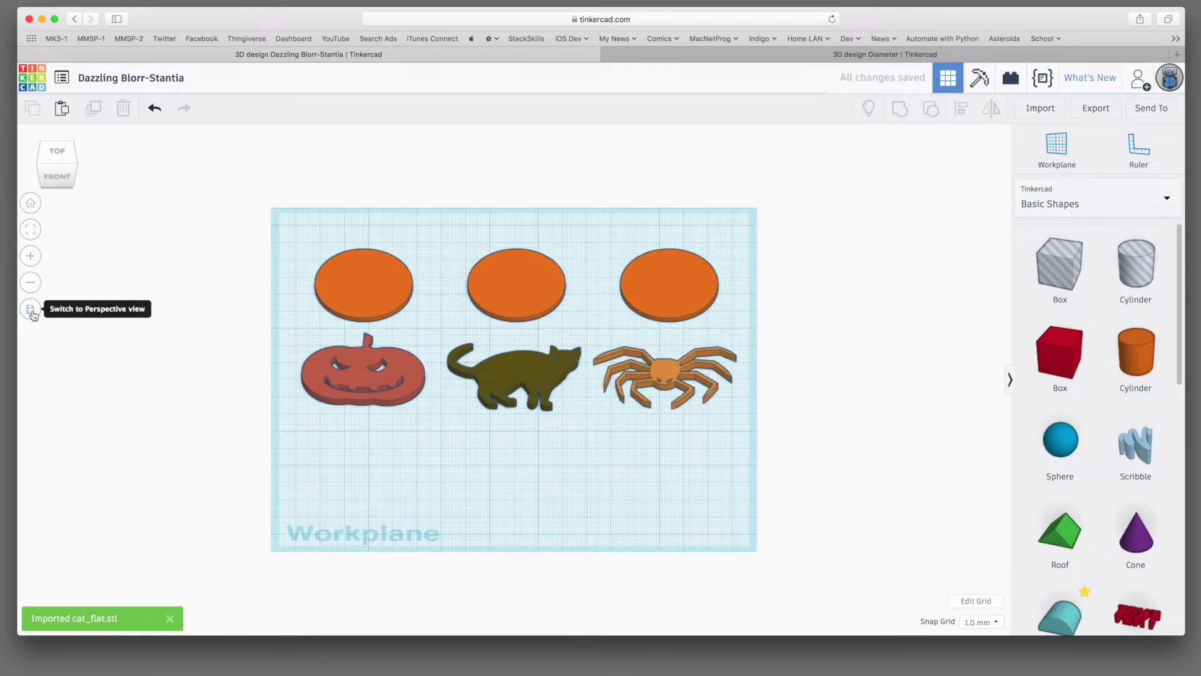
{"action": "left_click", "coordinate": [53, 158]}
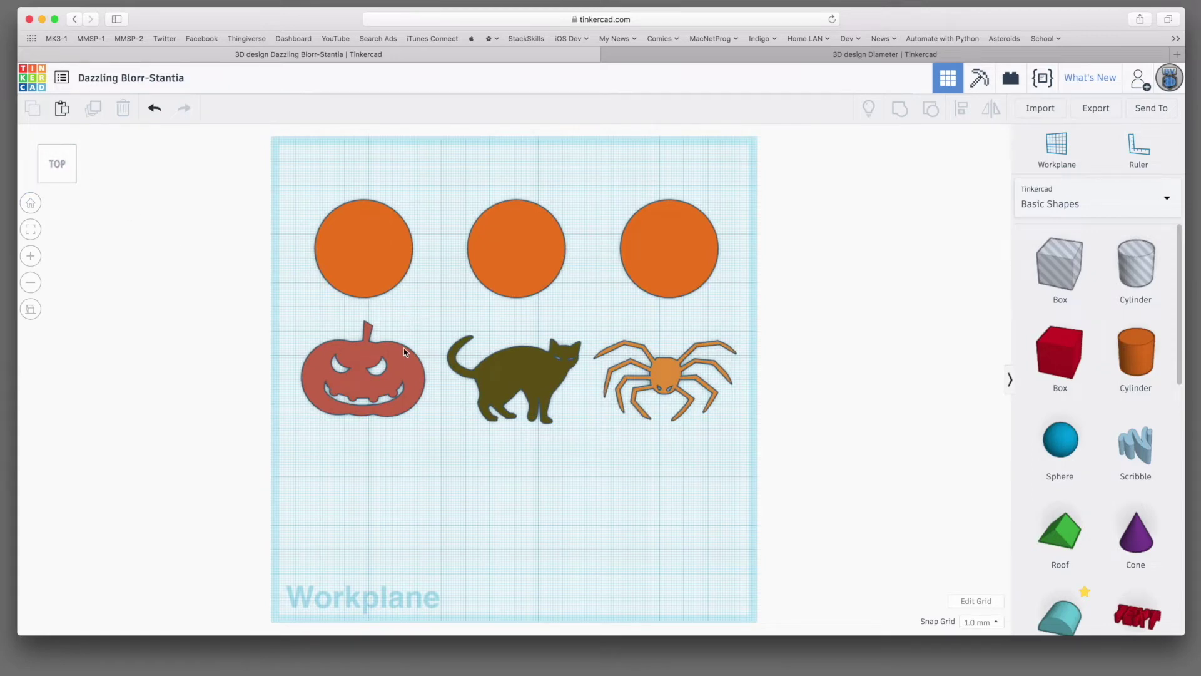
{"action": "left_click", "coordinate": [385, 383]}
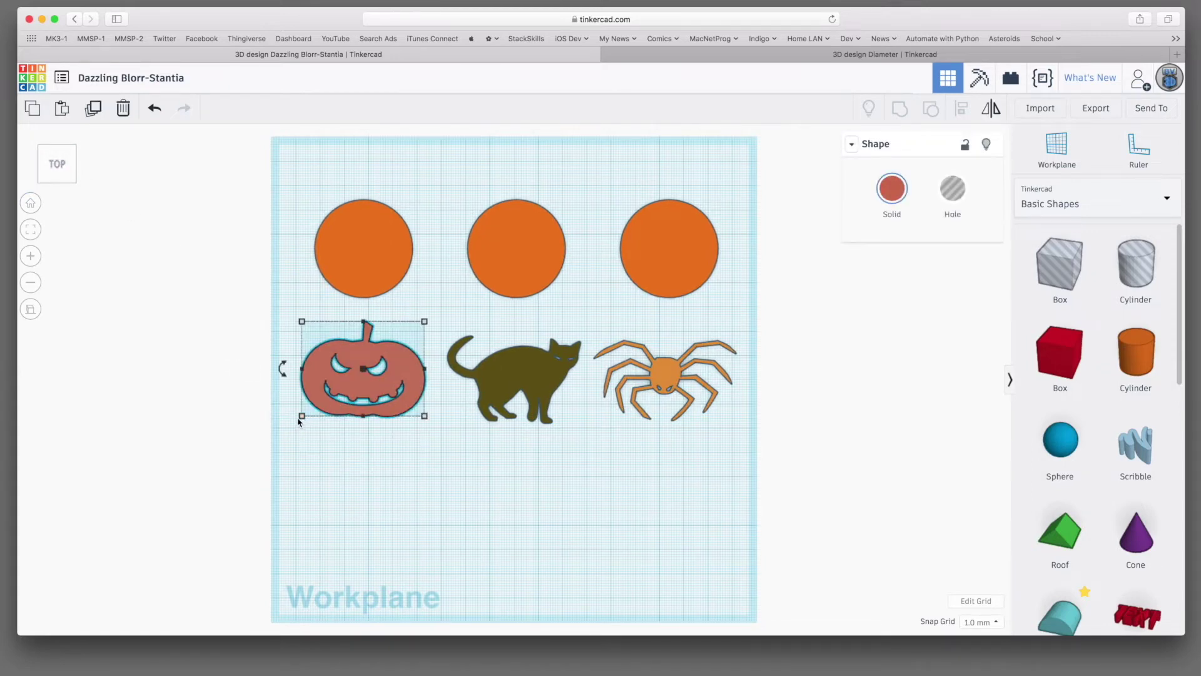
{"action": "mouse_move", "coordinate": [301, 417]}
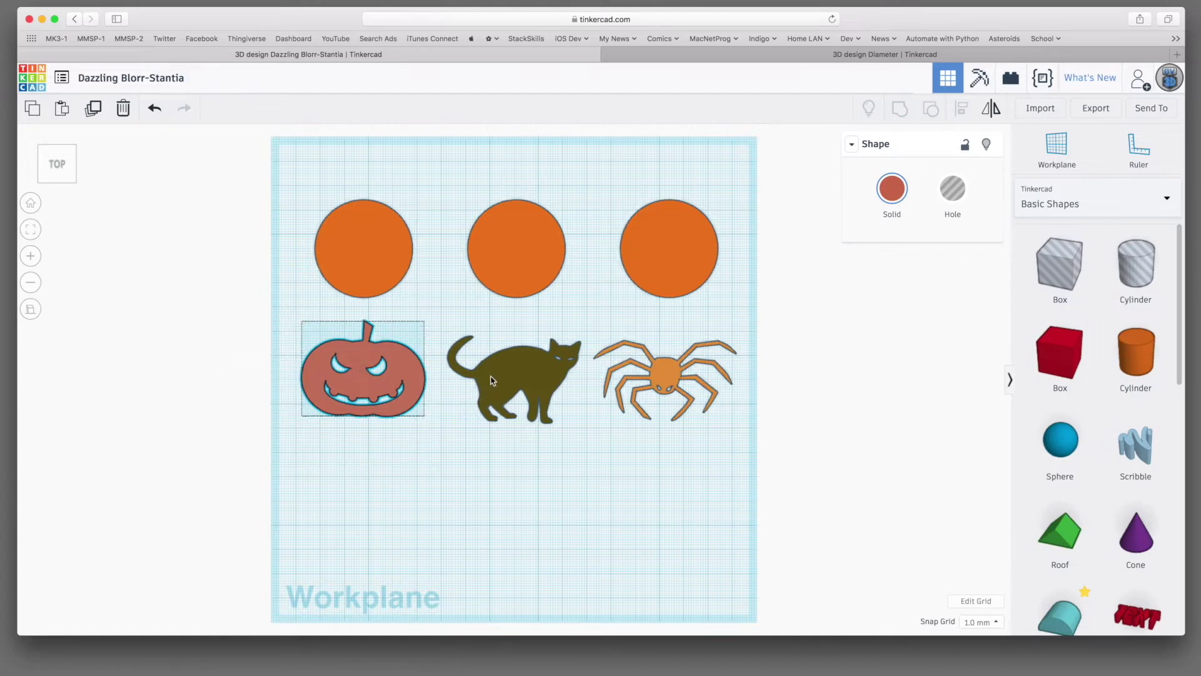
{"action": "left_click", "coordinate": [452, 422]}
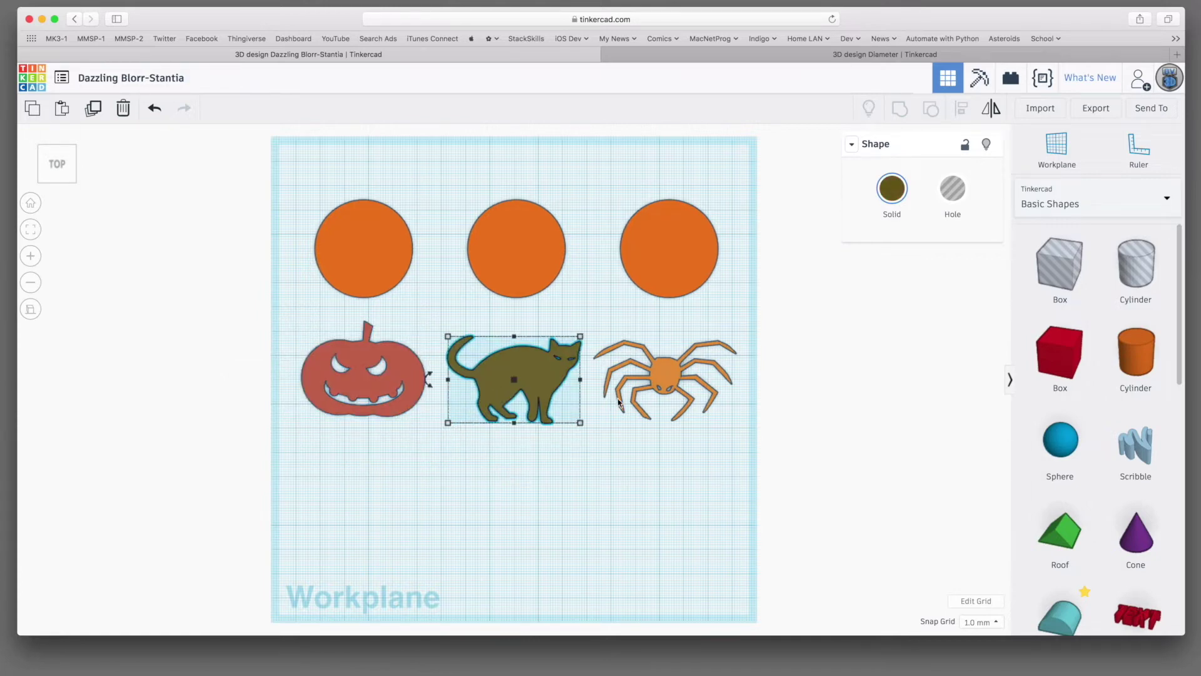
{"action": "left_click", "coordinate": [653, 384]}
{"action": "mouse_move", "coordinate": [594, 421]}
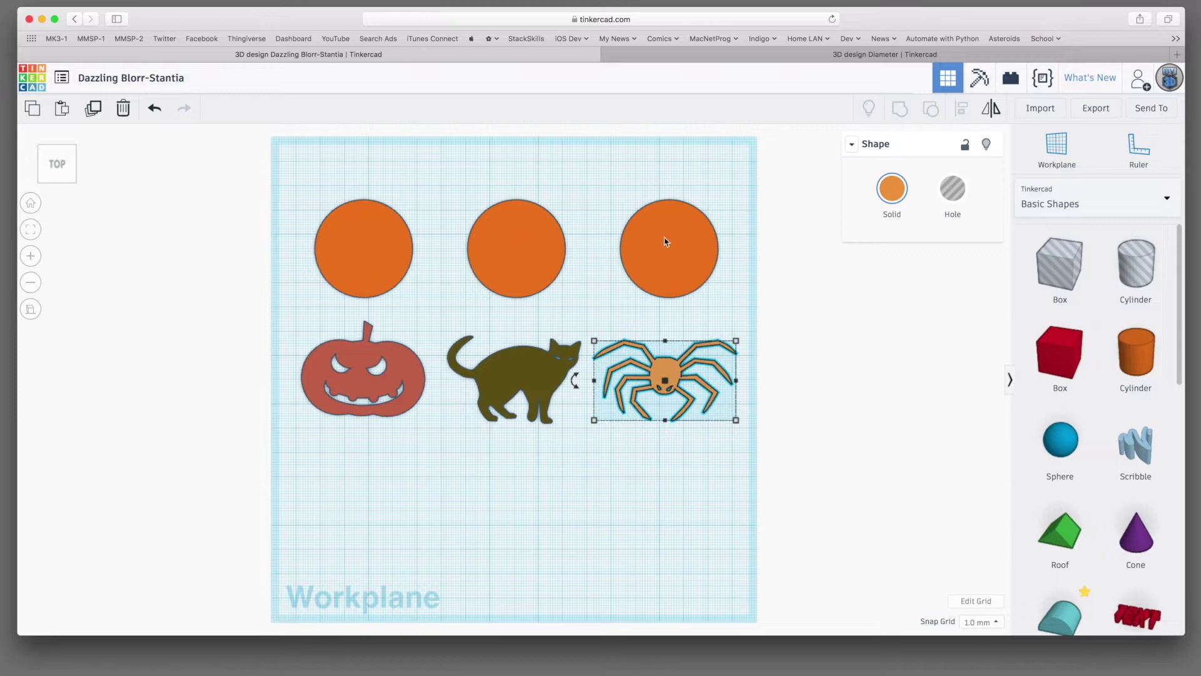
{"action": "left_click", "coordinate": [418, 441]}
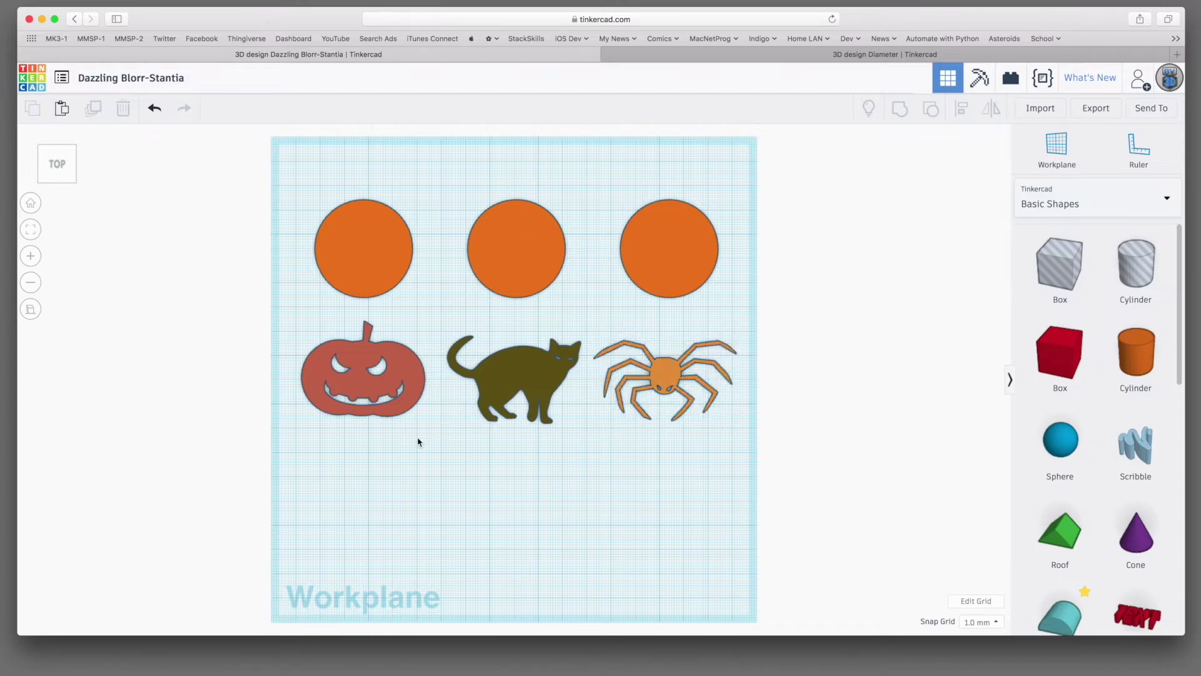
{"action": "left_click", "coordinate": [363, 269]}
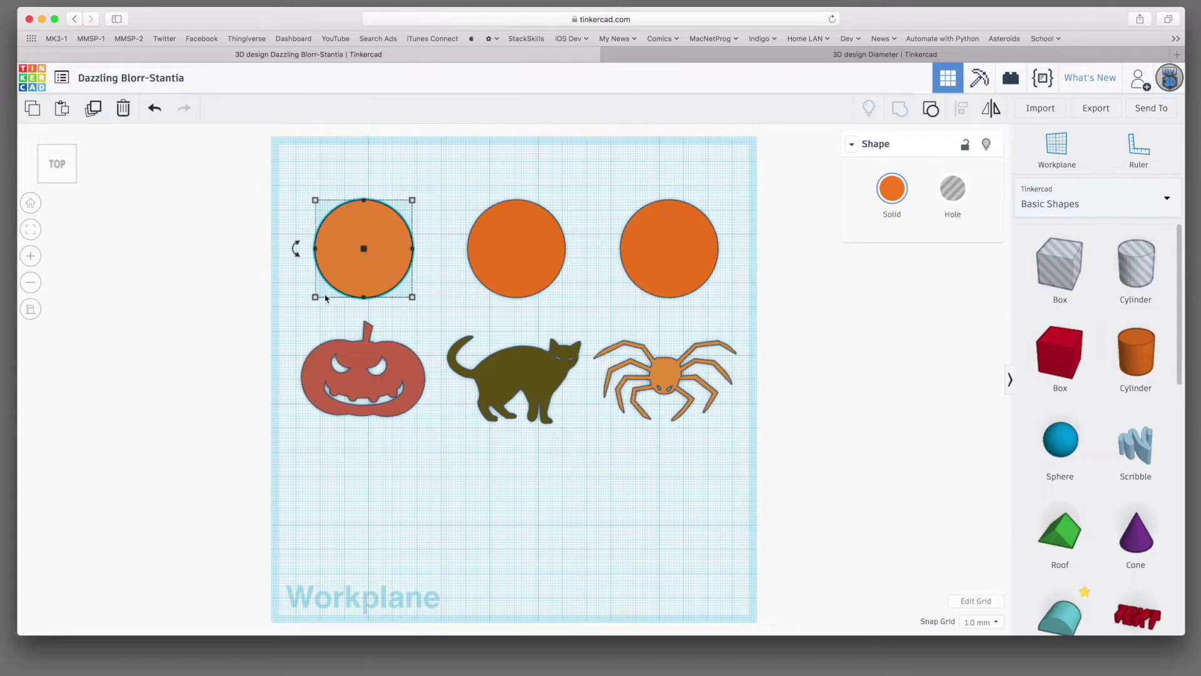
{"action": "mouse_move", "coordinate": [315, 298]}
{"action": "left_click", "coordinate": [435, 306]}
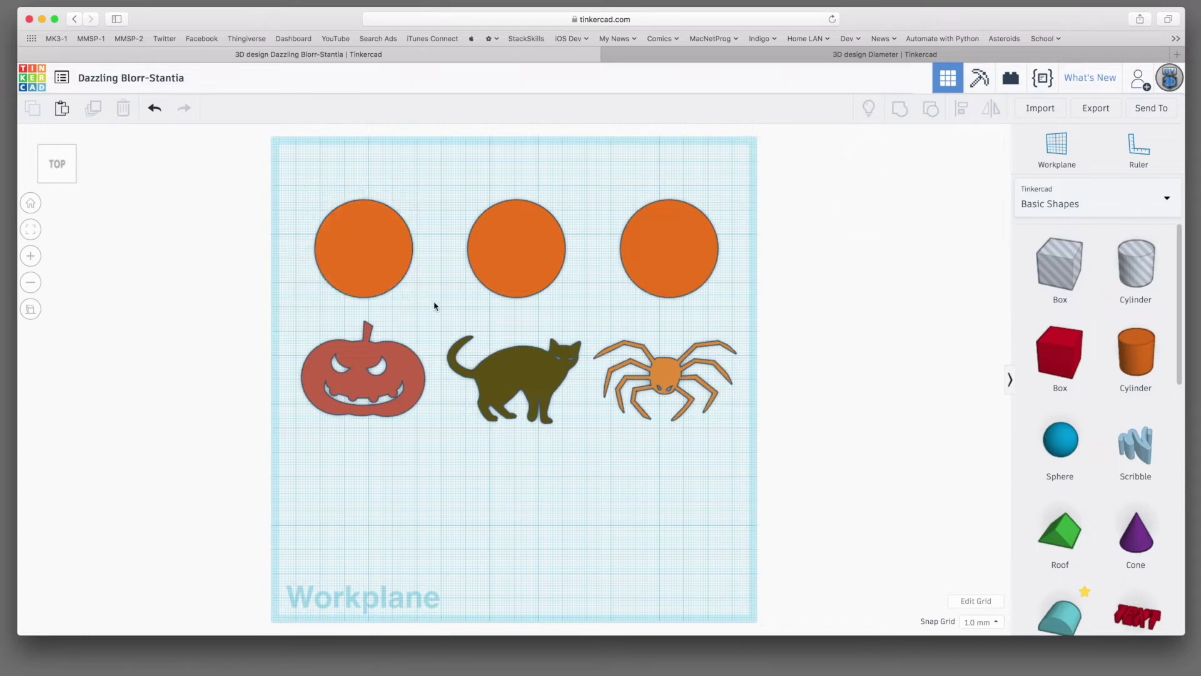
{"action": "left_click", "coordinate": [314, 393]}
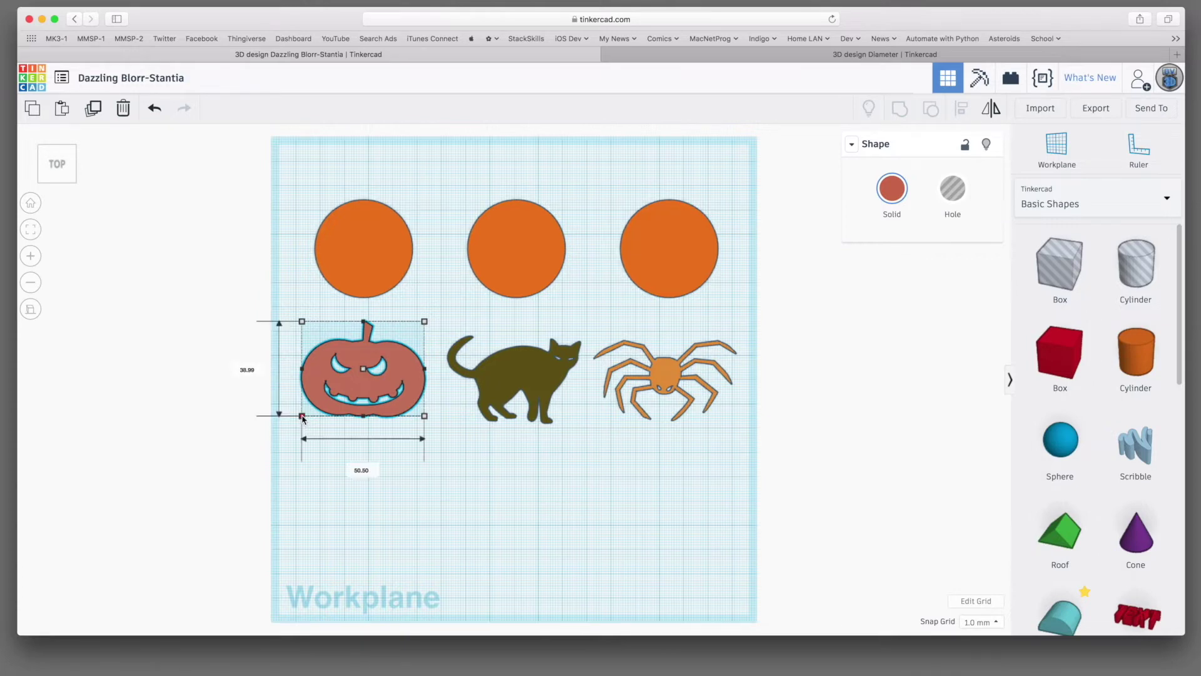
Scale the pumpkin, cat and spider down to about 44, 47 and 44 mm wide
{"action": "left_click_drag", "start_coordinate": [302, 417], "coordinate": [341, 391]}
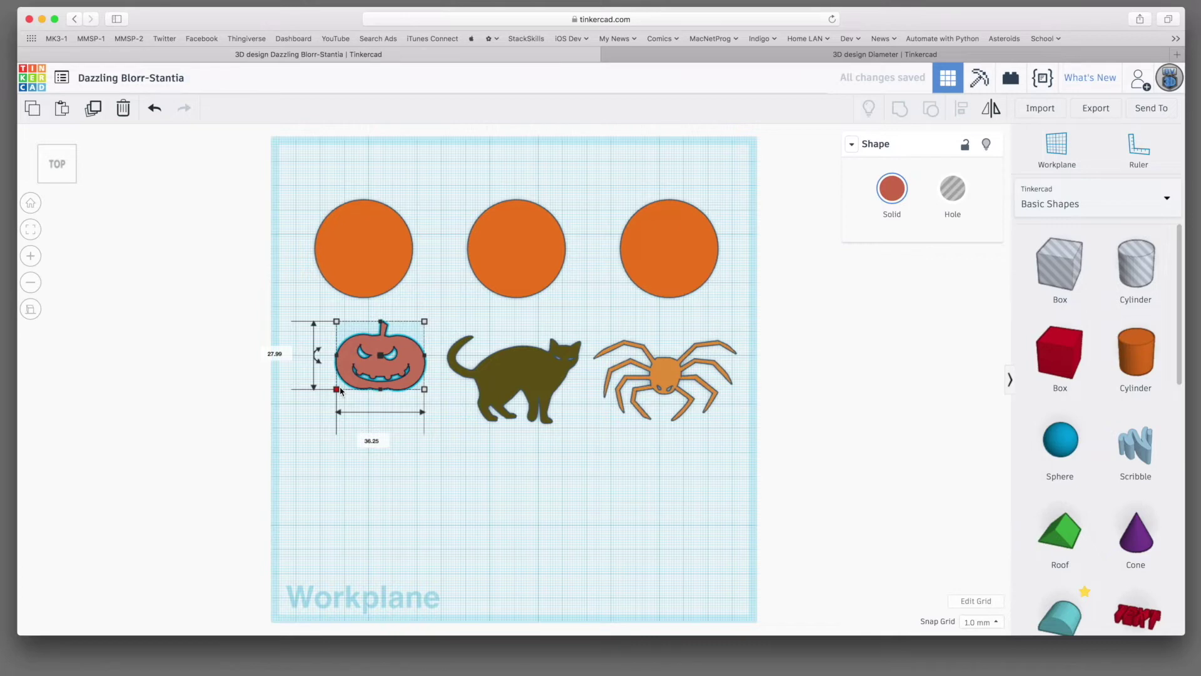
{"action": "left_click", "coordinate": [485, 388]}
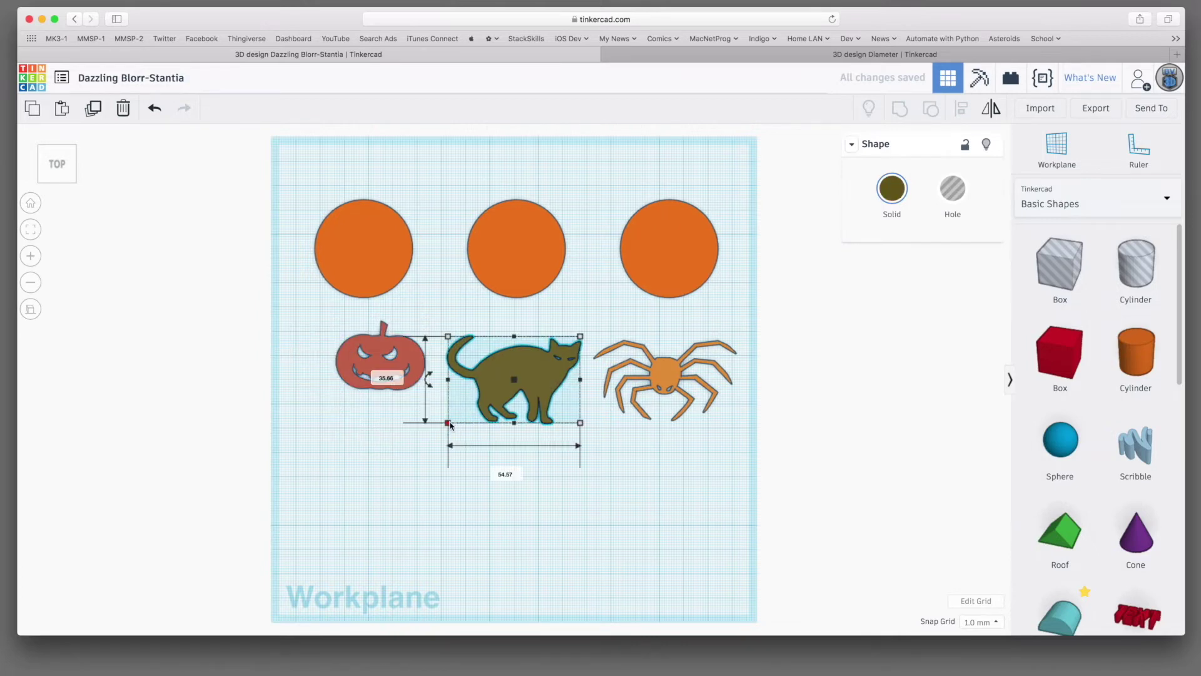
{"action": "left_click_drag", "start_coordinate": [447, 424], "coordinate": [492, 393]}
{"action": "left_click", "coordinate": [621, 410]}
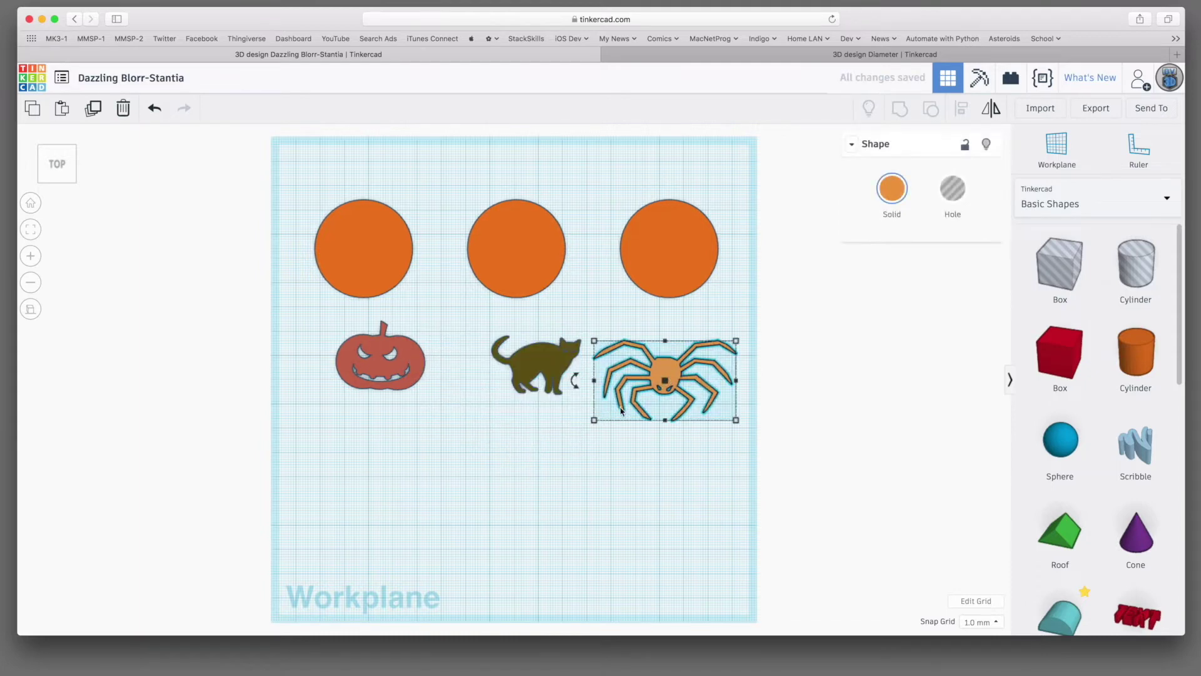
{"action": "mouse_move", "coordinate": [596, 422]}
{"action": "left_click_drag", "start_coordinate": [596, 423], "coordinate": [648, 381], "text": "shift"}
{"action": "left_click", "coordinate": [582, 423]}
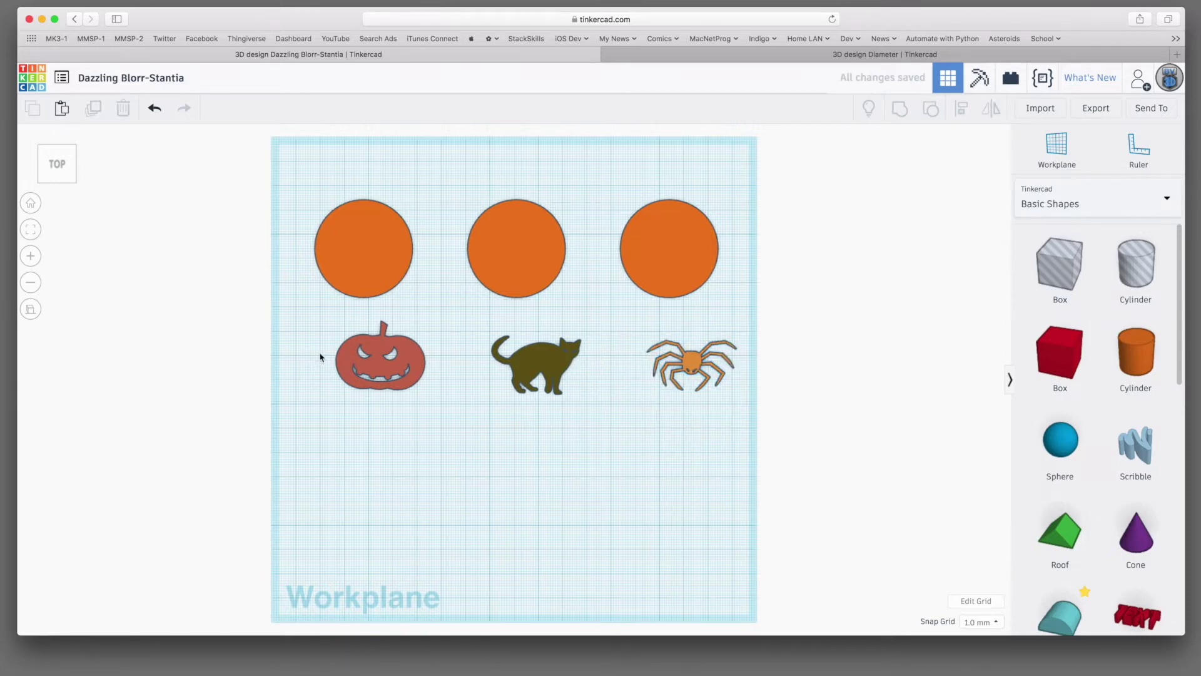
{"action": "left_click_drag", "start_coordinate": [315, 351], "coordinate": [446, 381]}
{"action": "left_click", "coordinate": [446, 381]}
{"action": "left_click", "coordinate": [420, 367]}
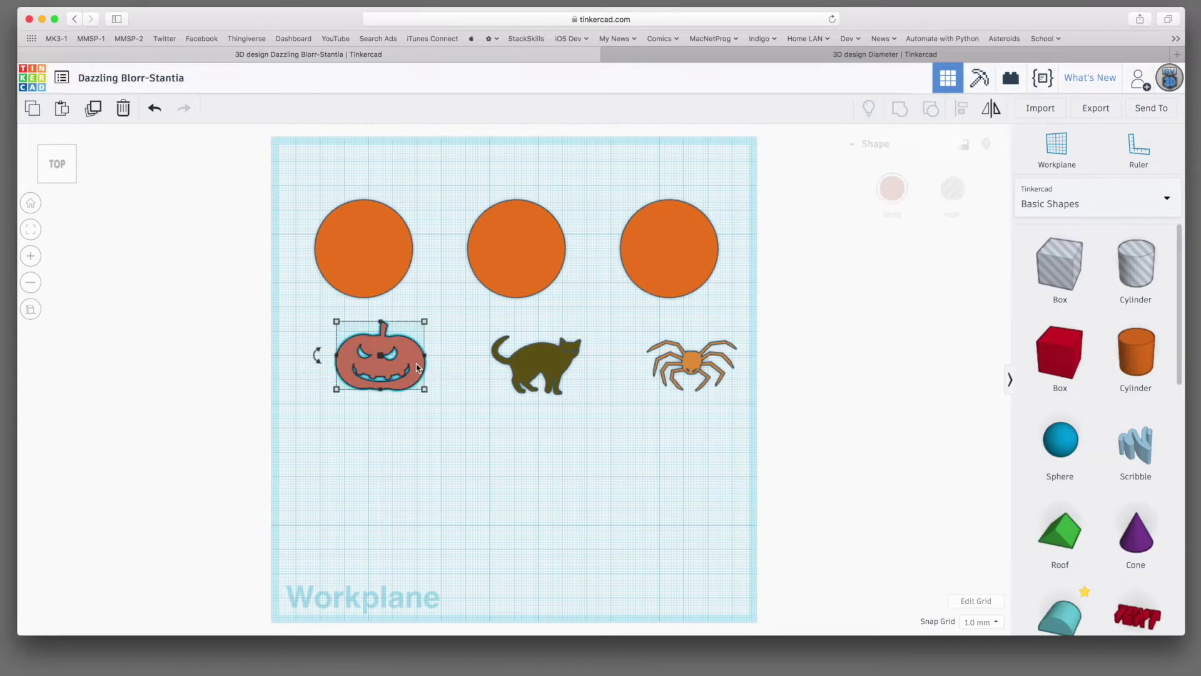
{"action": "left_click", "coordinate": [30, 310]}
Set the pumpkin cutout's height to 1 mm
{"action": "left_click", "coordinate": [36, 225]}
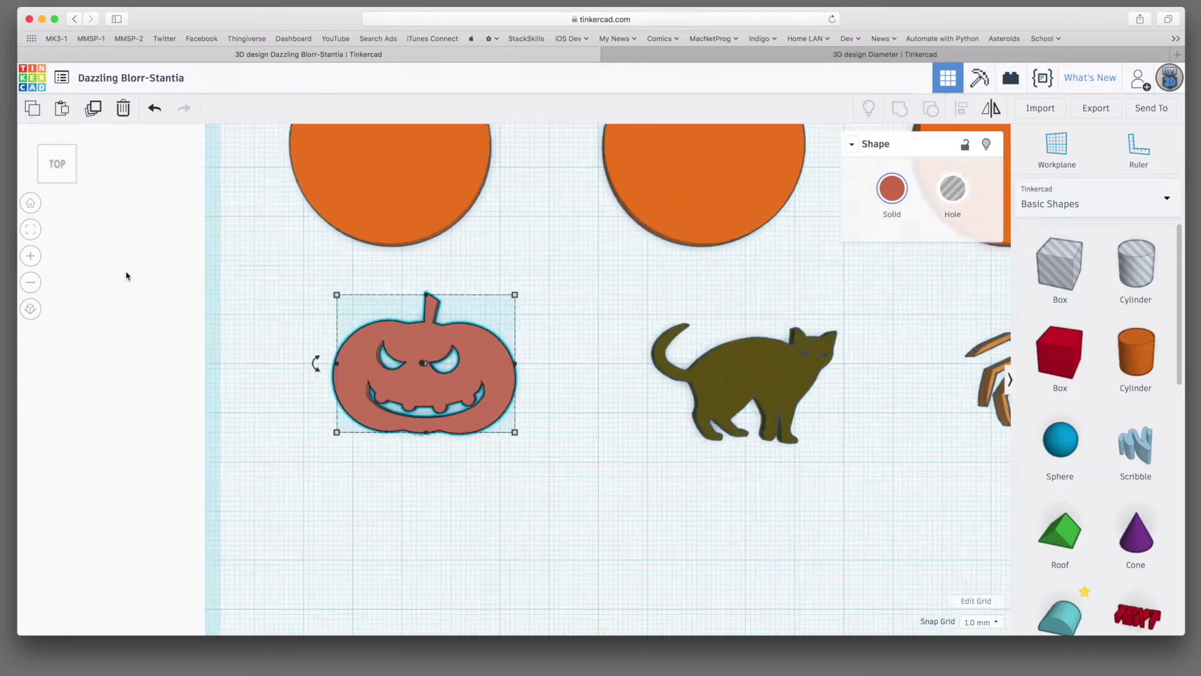
{"action": "right_click_drag", "start_coordinate": [270, 372], "coordinate": [284, 296]}
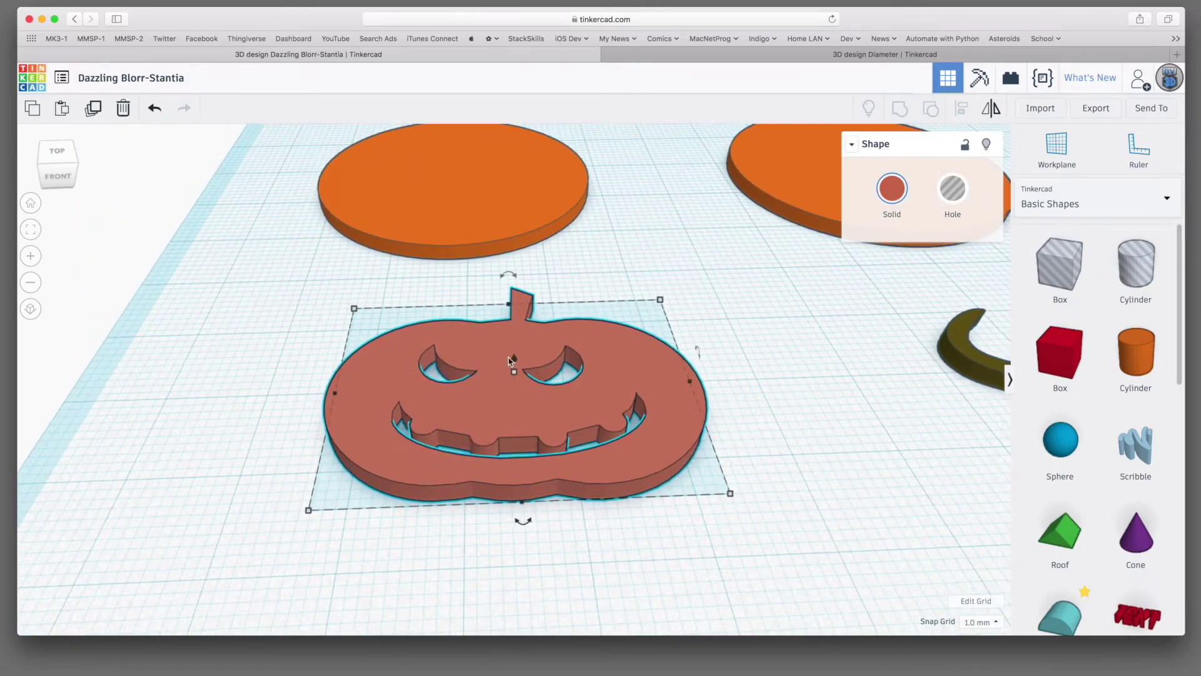
{"action": "left_click", "coordinate": [563, 377]}
{"action": "type", "text": "1"}
{"action": "key", "text": "Return"}
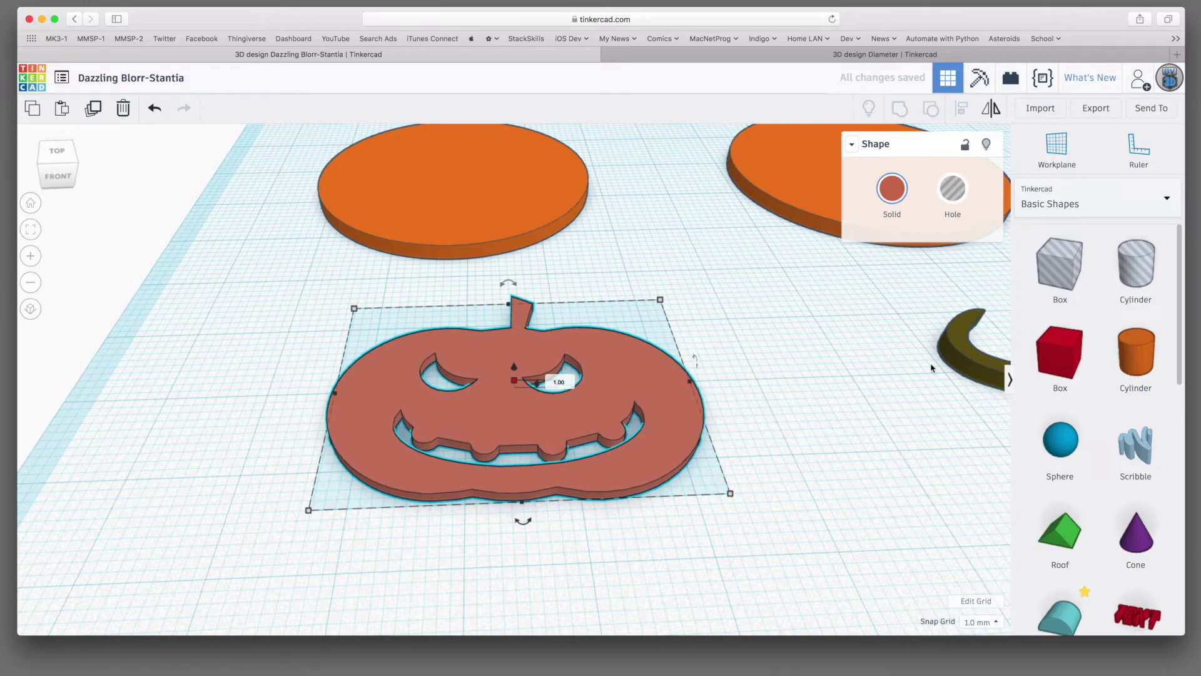
Set the cat and spider cutouts' heights to 1 mm as well
{"action": "left_click", "coordinate": [969, 354]}
{"action": "key", "text": "f"}
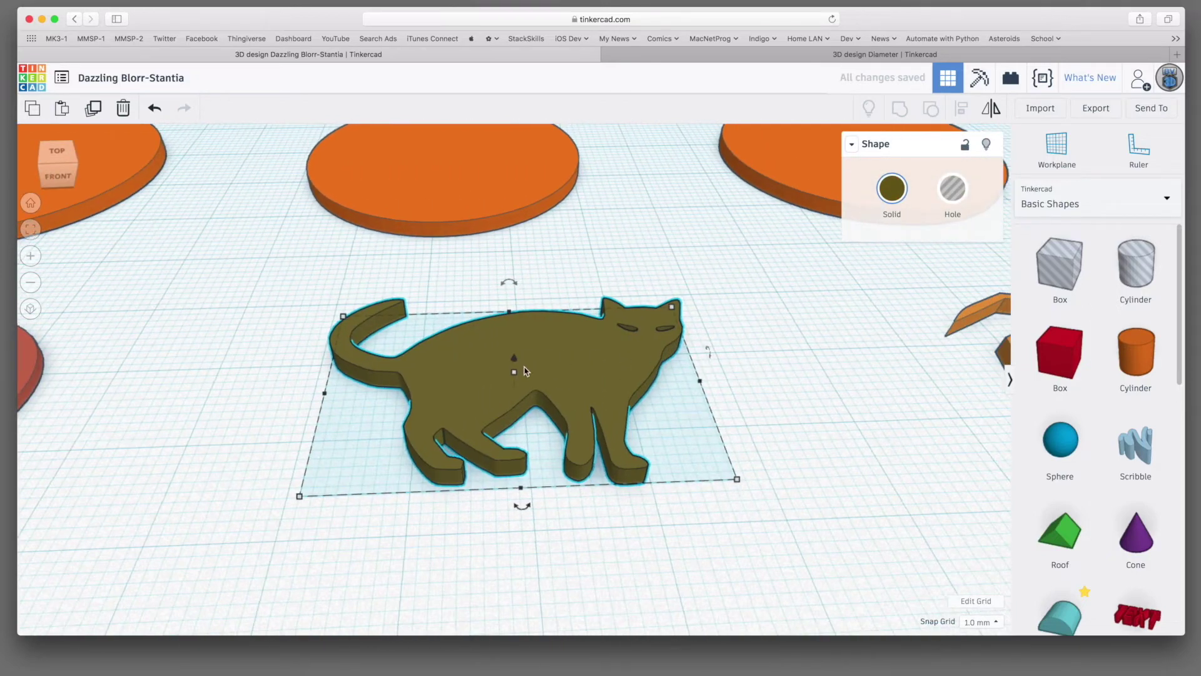
{"action": "left_click", "coordinate": [570, 381]}
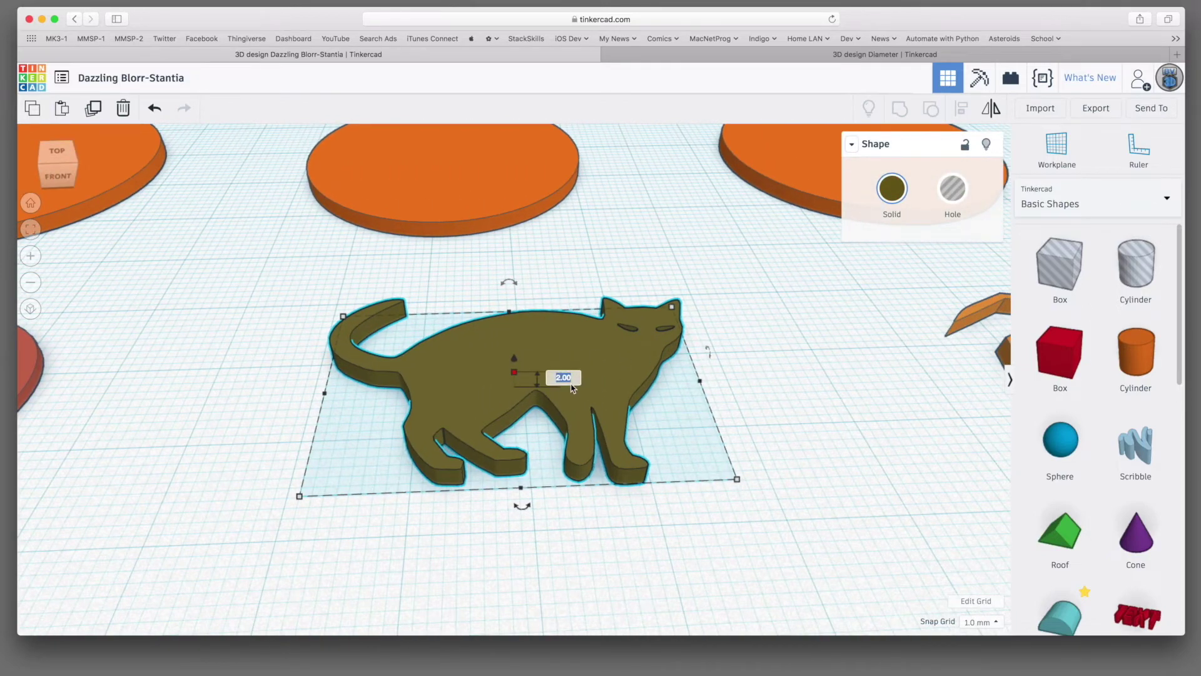
{"action": "type", "text": "1"}
{"action": "key", "text": "Return"}
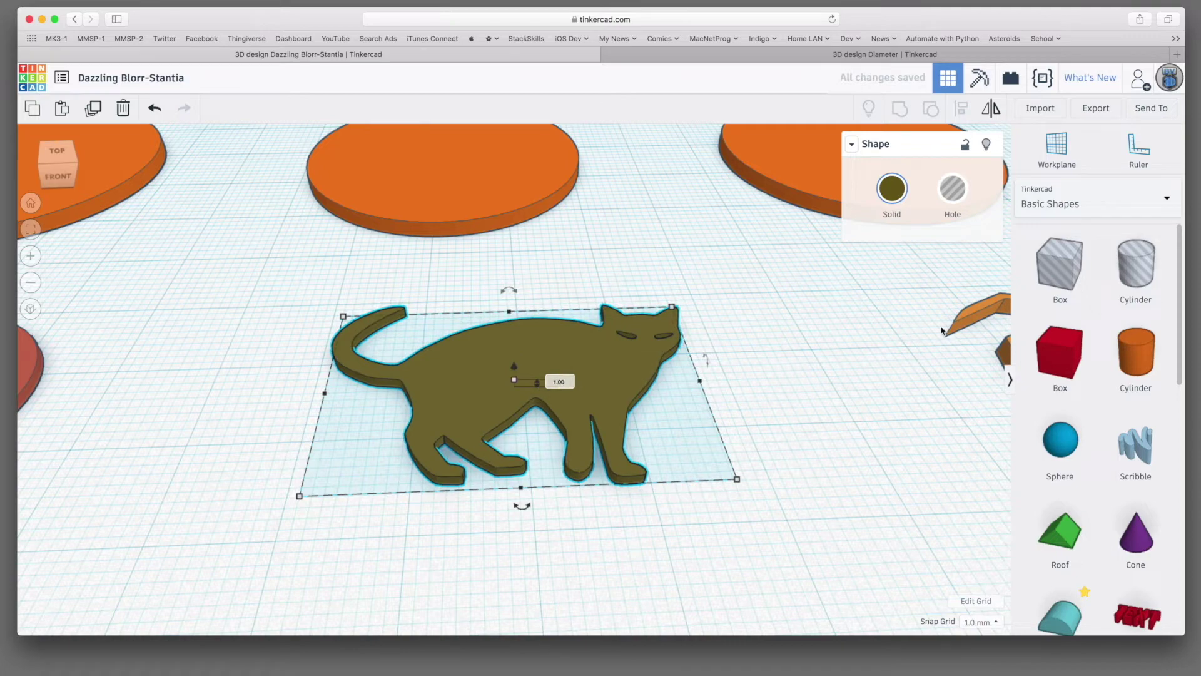
{"action": "left_click", "coordinate": [968, 323]}
{"action": "key", "text": "f"}
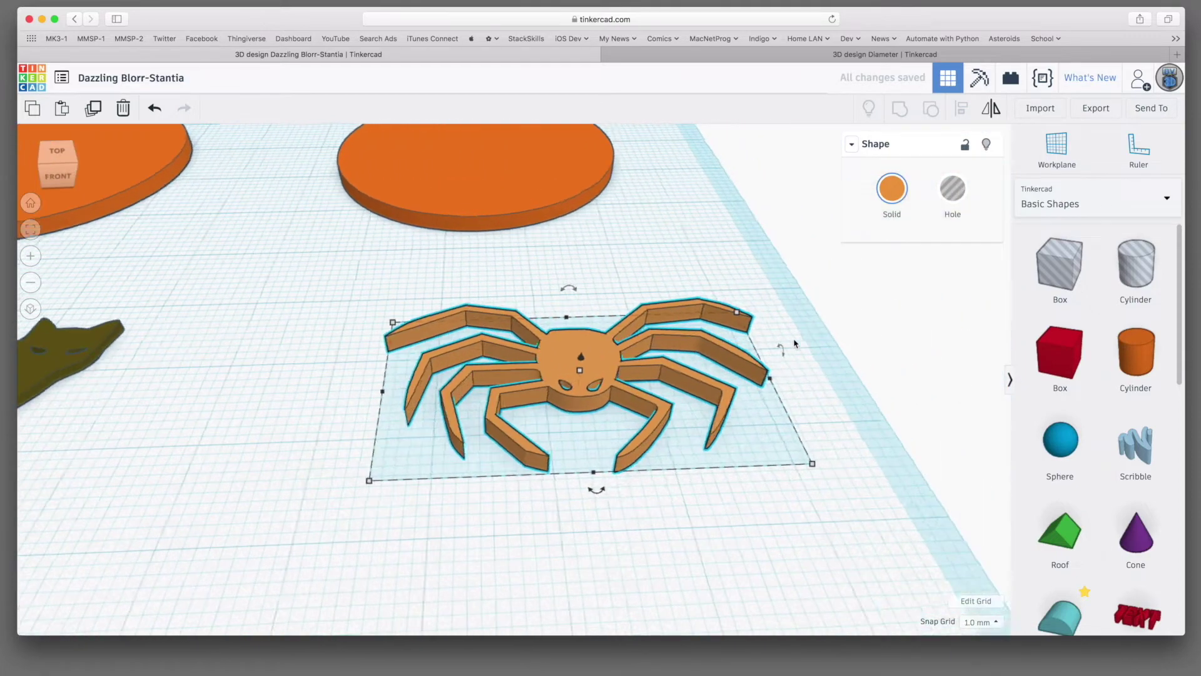
{"action": "left_click", "coordinate": [561, 378]}
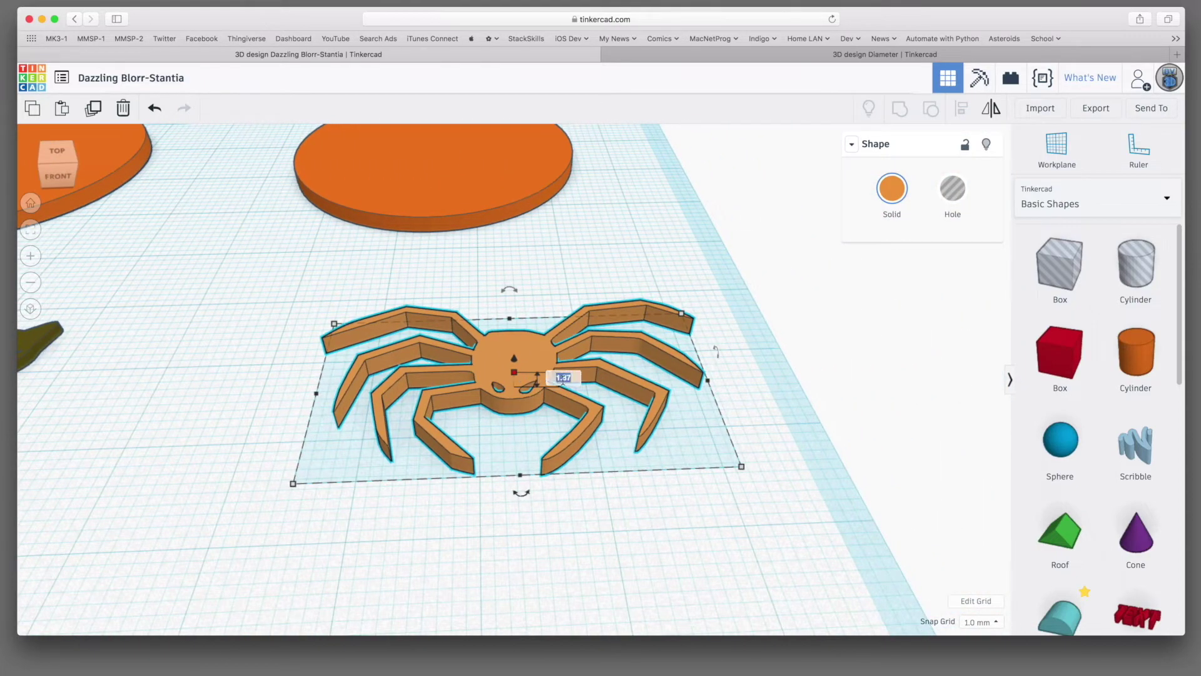
{"action": "type", "text": "1"}
{"action": "key", "text": "Return"}
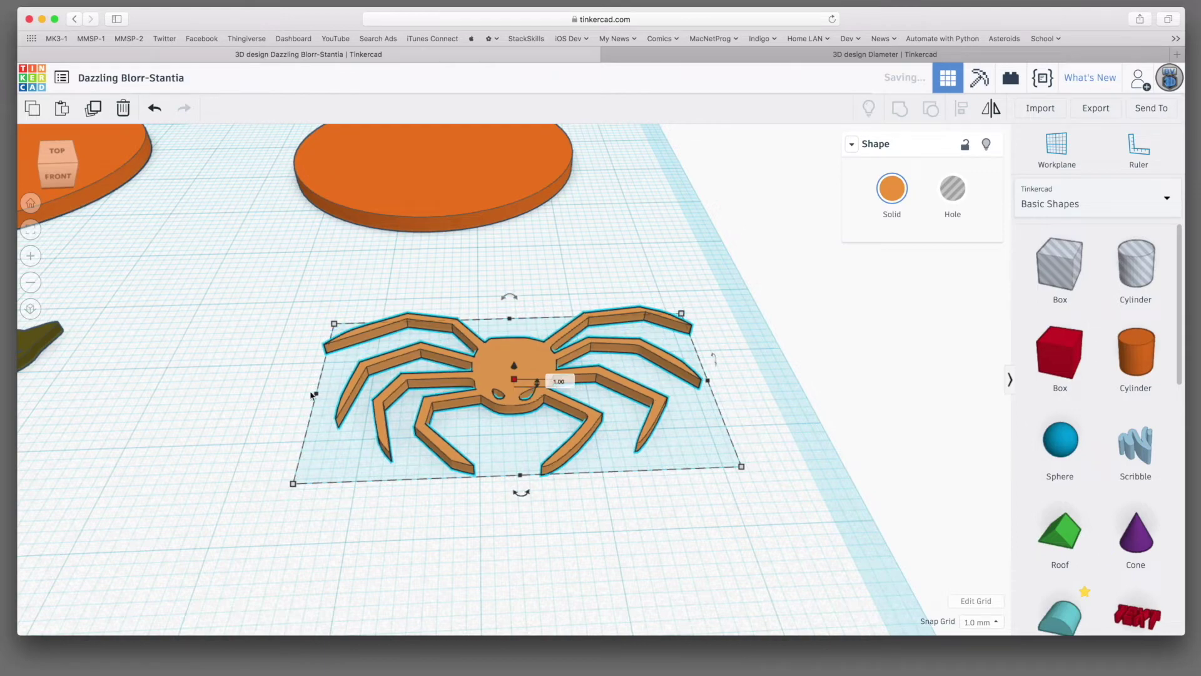
{"action": "left_click", "coordinate": [215, 403]}
{"action": "key", "text": "f"}
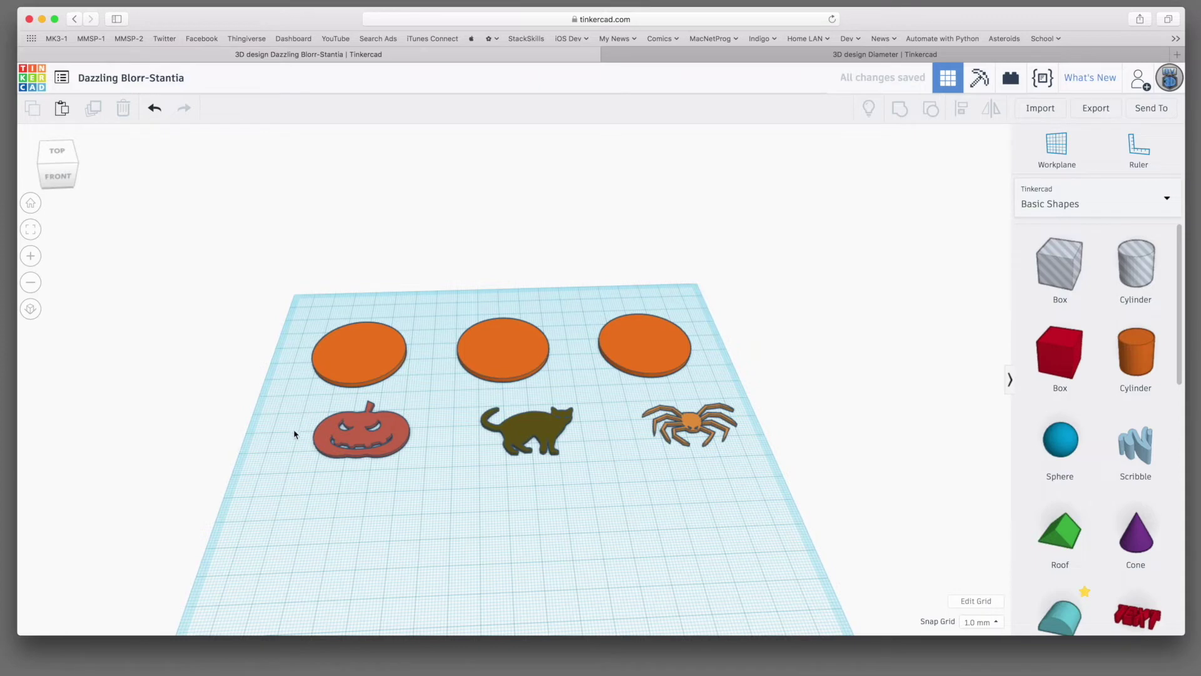
Nudge the three cutouts together, then select the left coin with the pumpkin
{"action": "left_click_drag", "start_coordinate": [287, 431], "coordinate": [741, 450]}
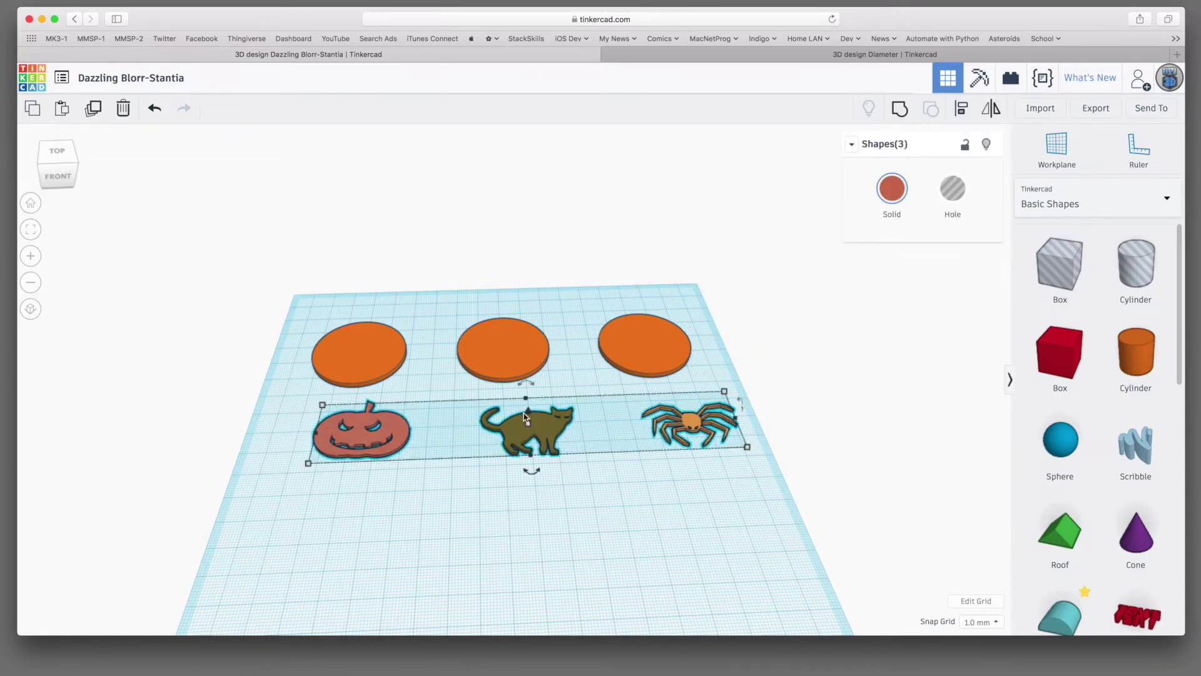
{"action": "left_click_drag", "start_coordinate": [528, 416], "coordinate": [529, 414]}
{"action": "left_click", "coordinate": [482, 505]}
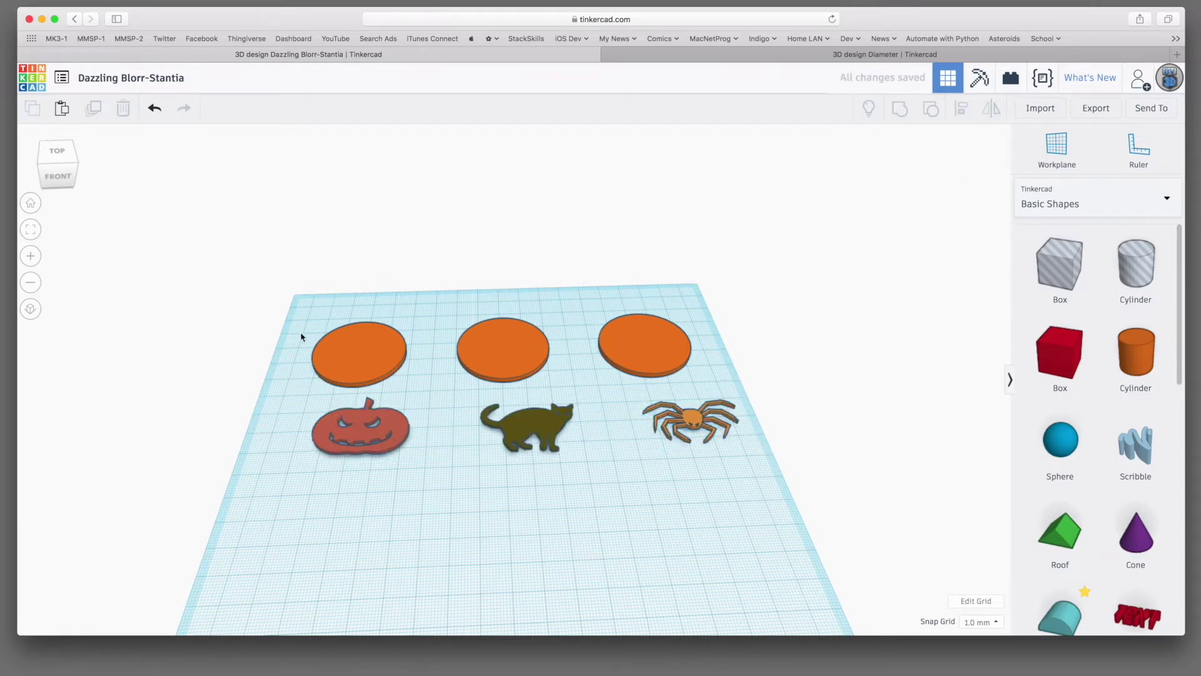
{"action": "left_click_drag", "start_coordinate": [301, 336], "coordinate": [378, 479]}
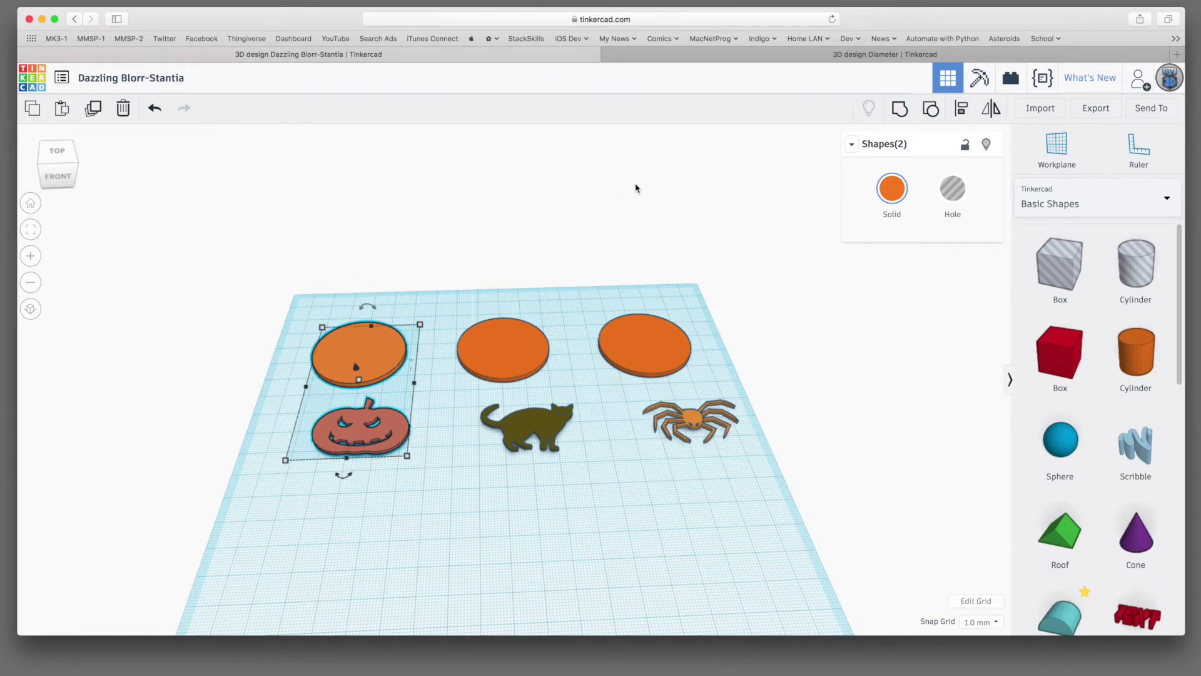
Finish centring the pumpkin on its coin, then centre the cat on the middle disc
{"action": "left_click", "coordinate": [961, 109]}
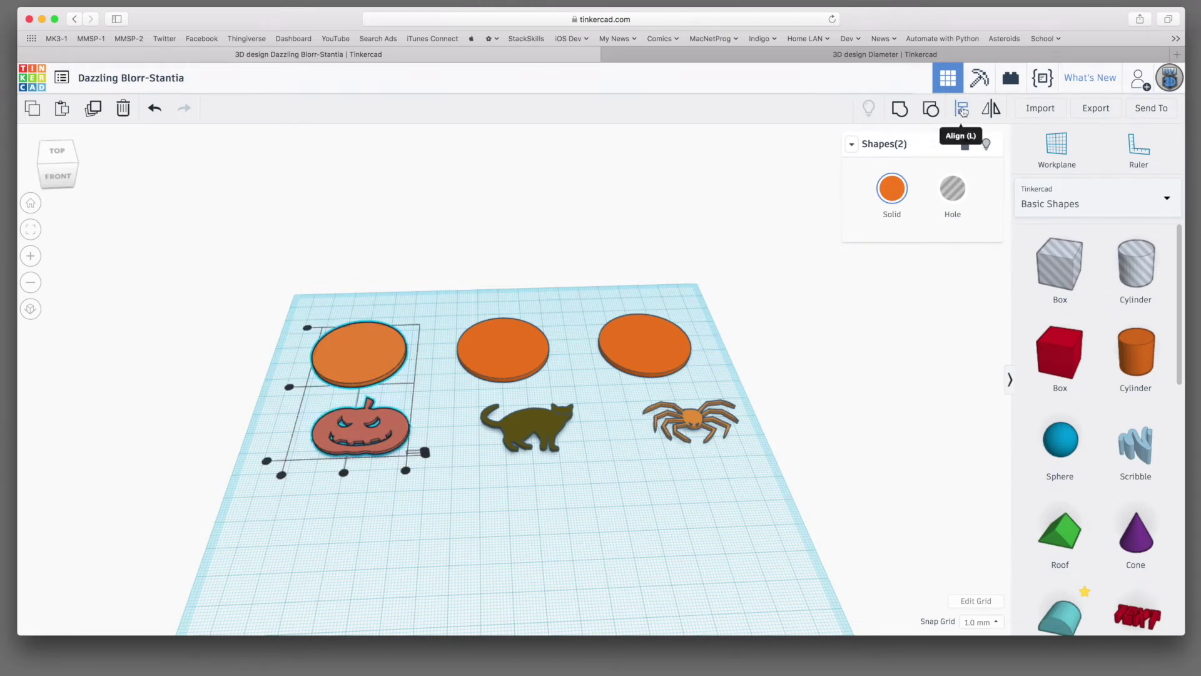
{"action": "left_click", "coordinate": [344, 472]}
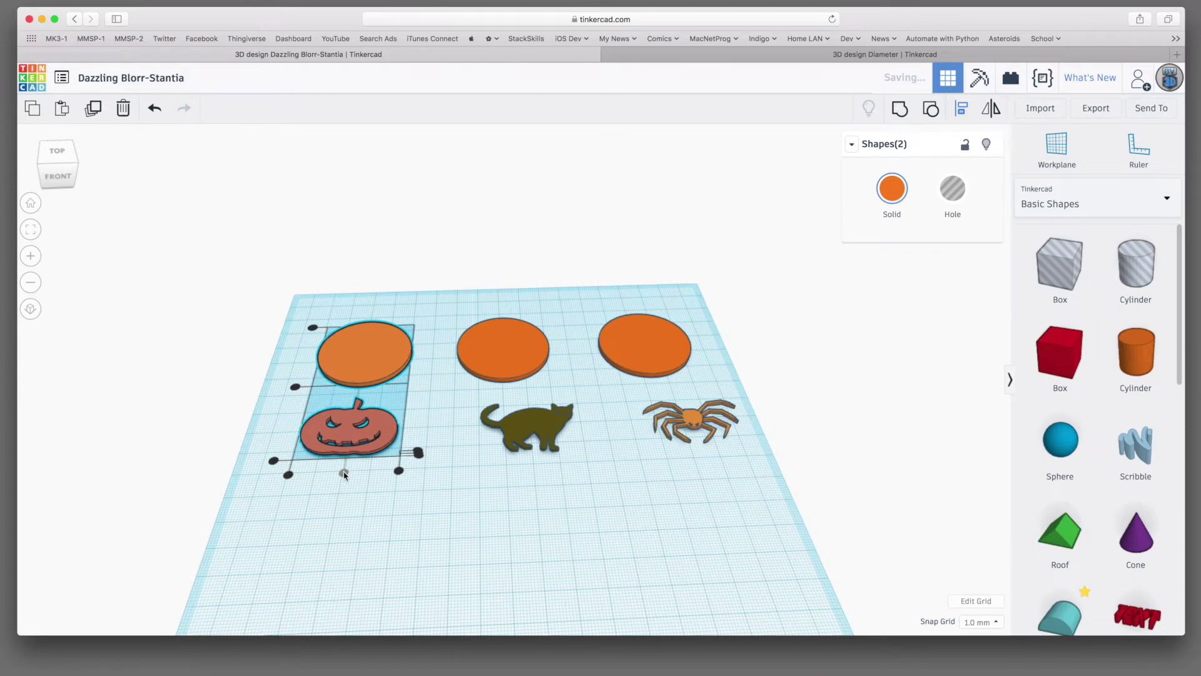
{"action": "left_click", "coordinate": [296, 387]}
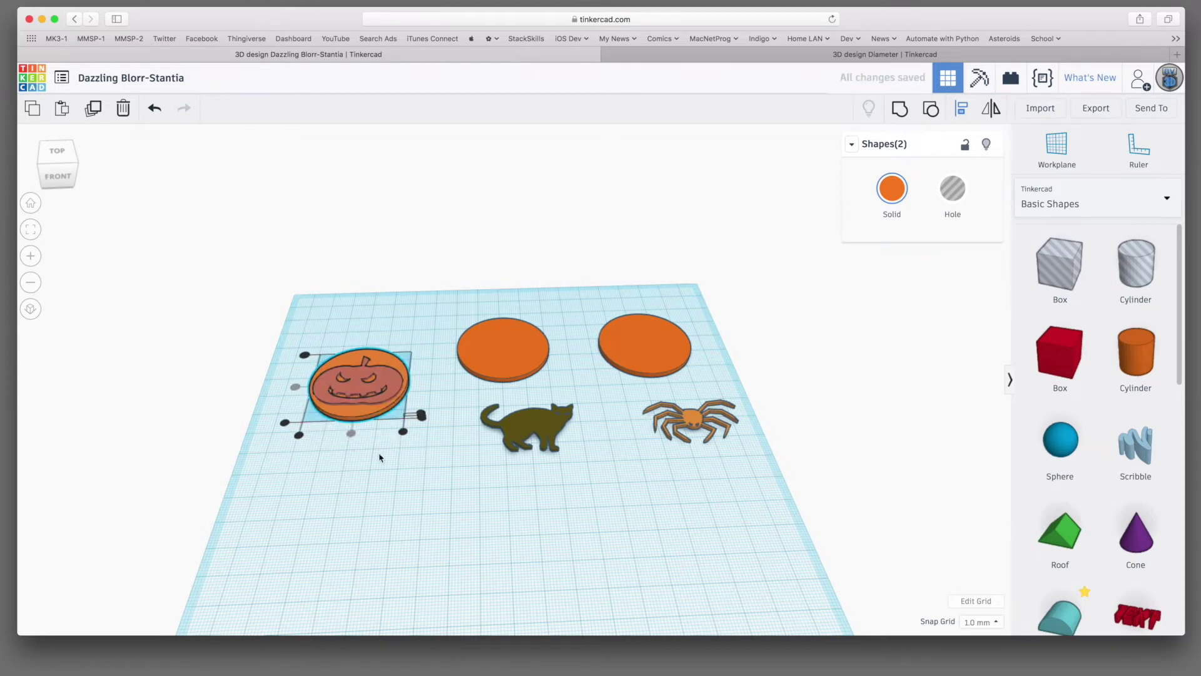
{"action": "left_click_drag", "start_coordinate": [458, 329], "coordinate": [549, 461]}
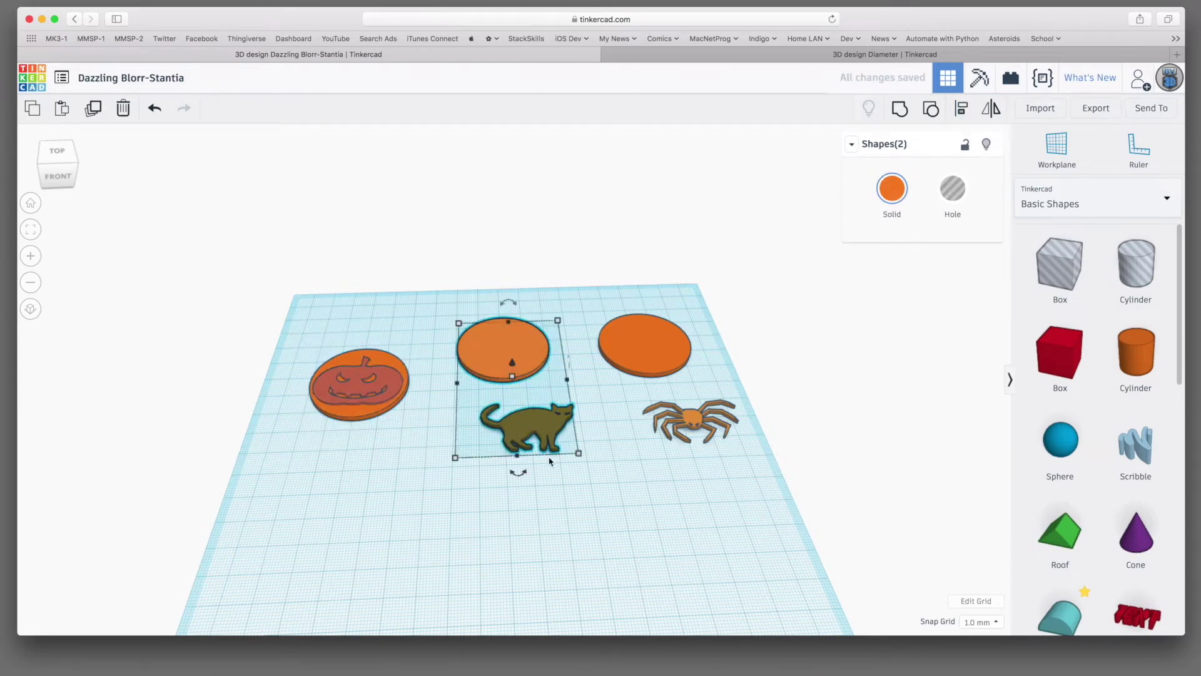
{"action": "key", "text": "l"}
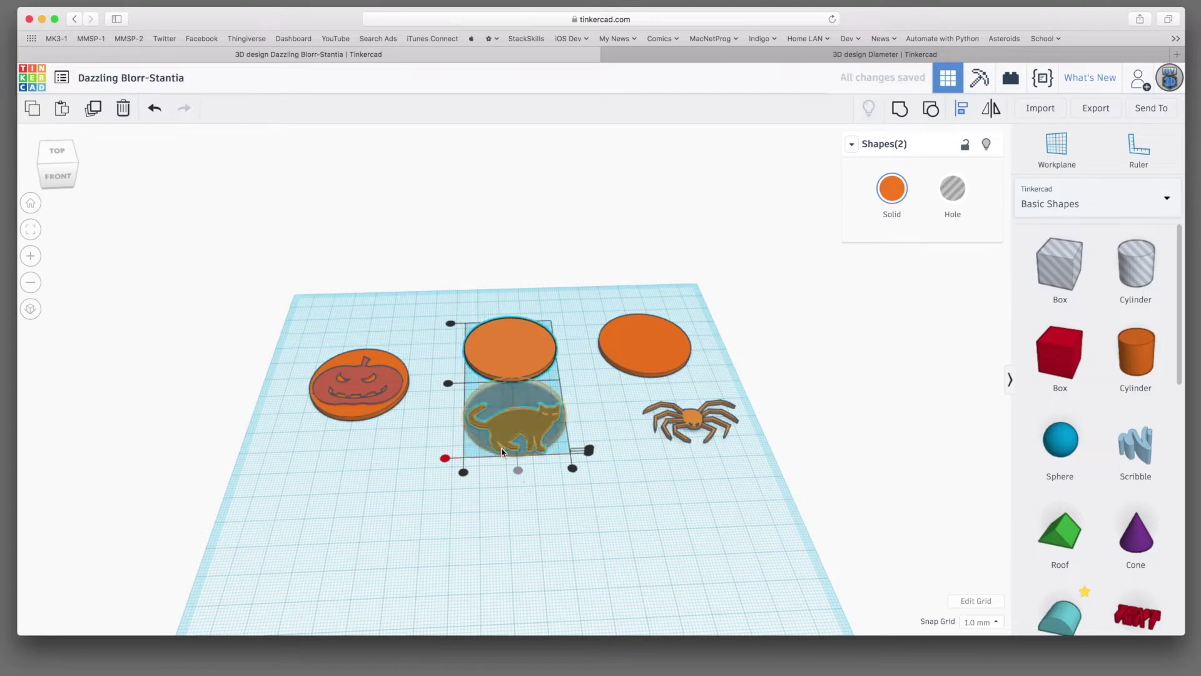
{"action": "left_click", "coordinate": [448, 382]}
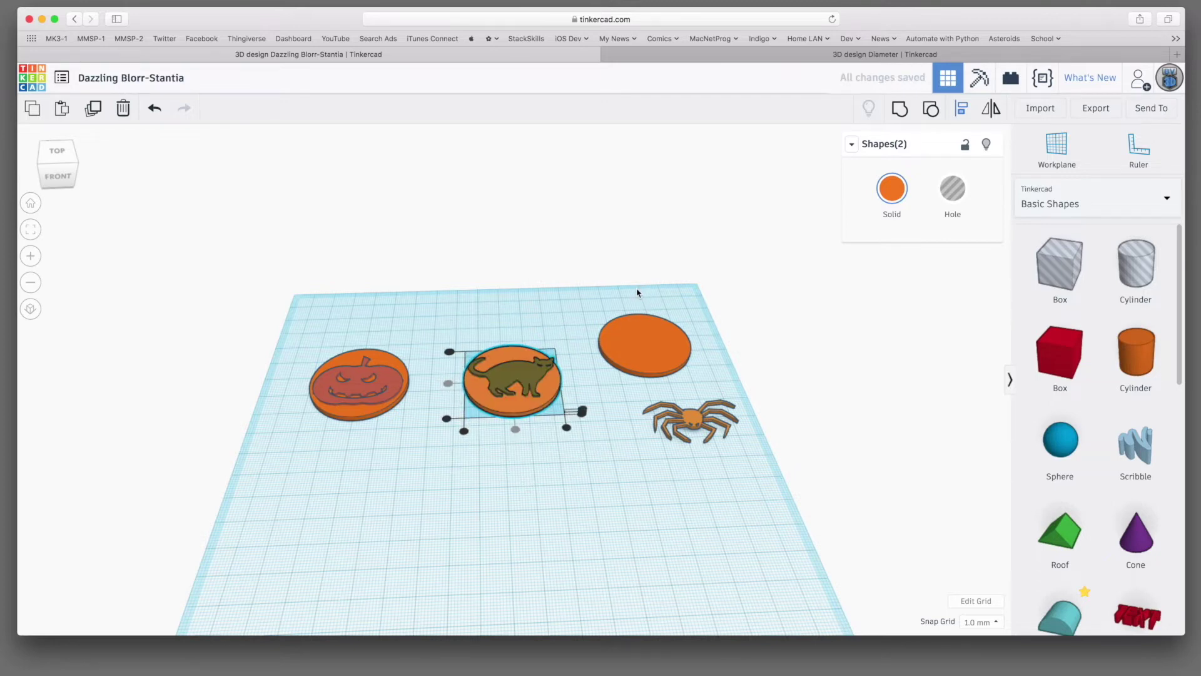
Centre the spider on the right-hand disc along both axes
{"action": "left_click_drag", "start_coordinate": [637, 292], "coordinate": [740, 482]}
{"action": "key", "text": "l"}
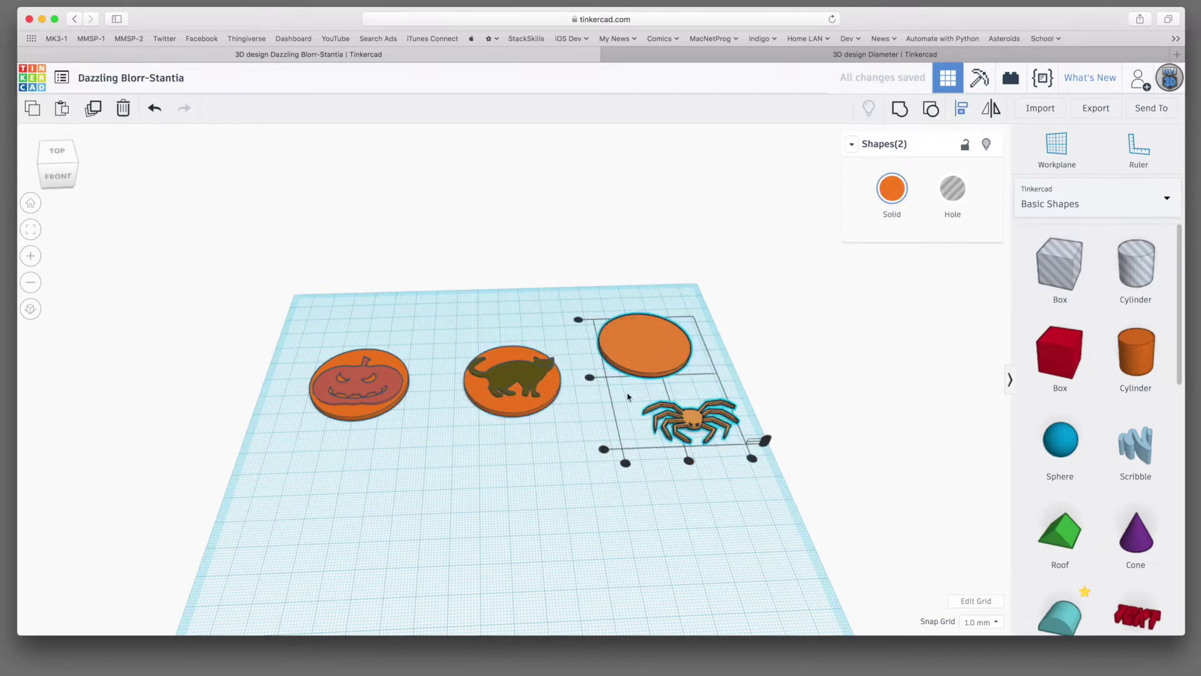
{"action": "left_click", "coordinate": [589, 377]}
{"action": "left_click", "coordinate": [680, 433]}
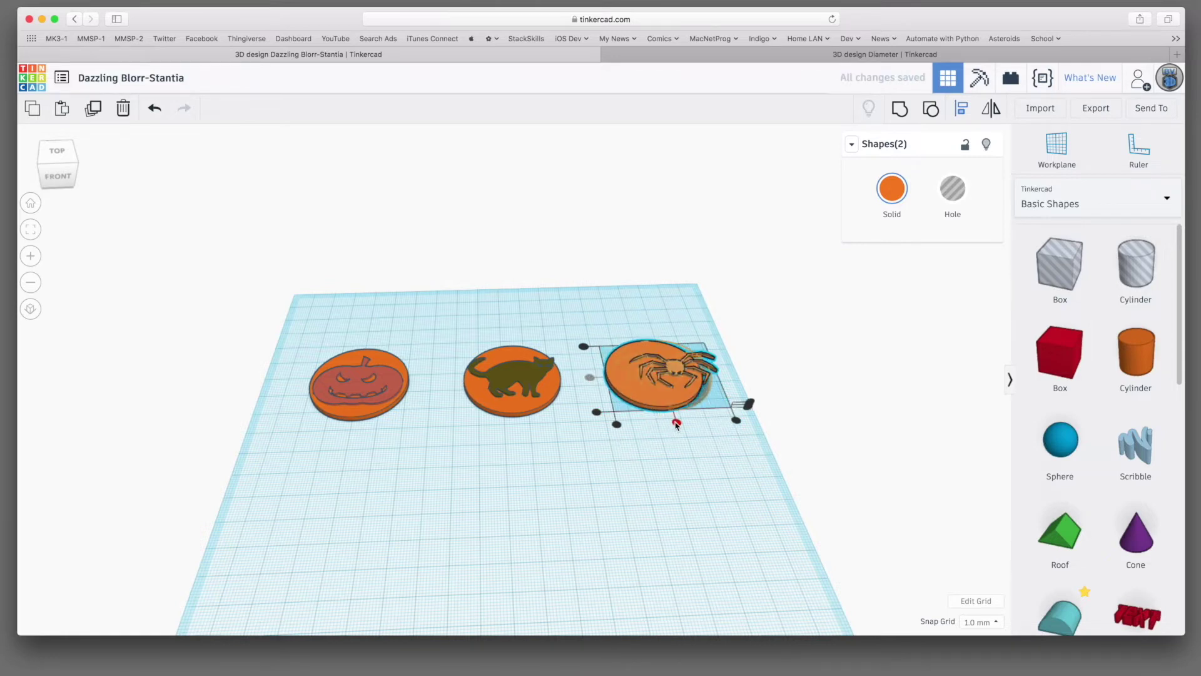
{"action": "left_click", "coordinate": [676, 423]}
{"action": "left_click", "coordinate": [514, 468]}
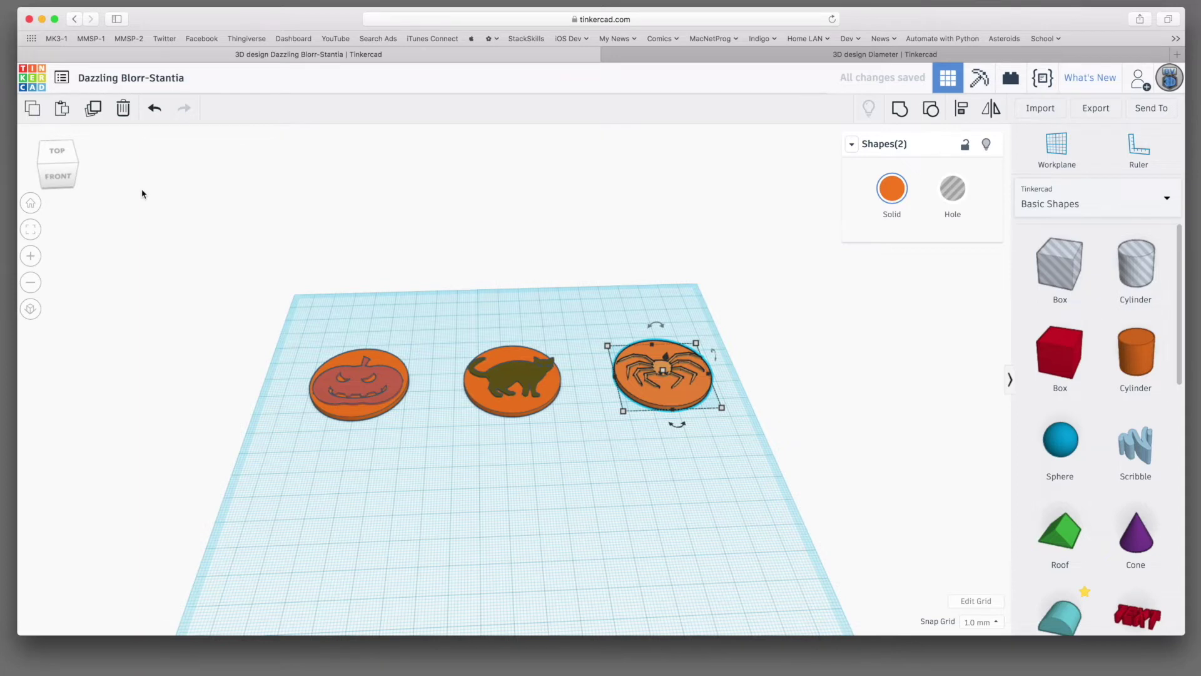
Switch to the TOP view and select the pumpkin to inspect the designs' placement
{"action": "left_click", "coordinate": [56, 154]}
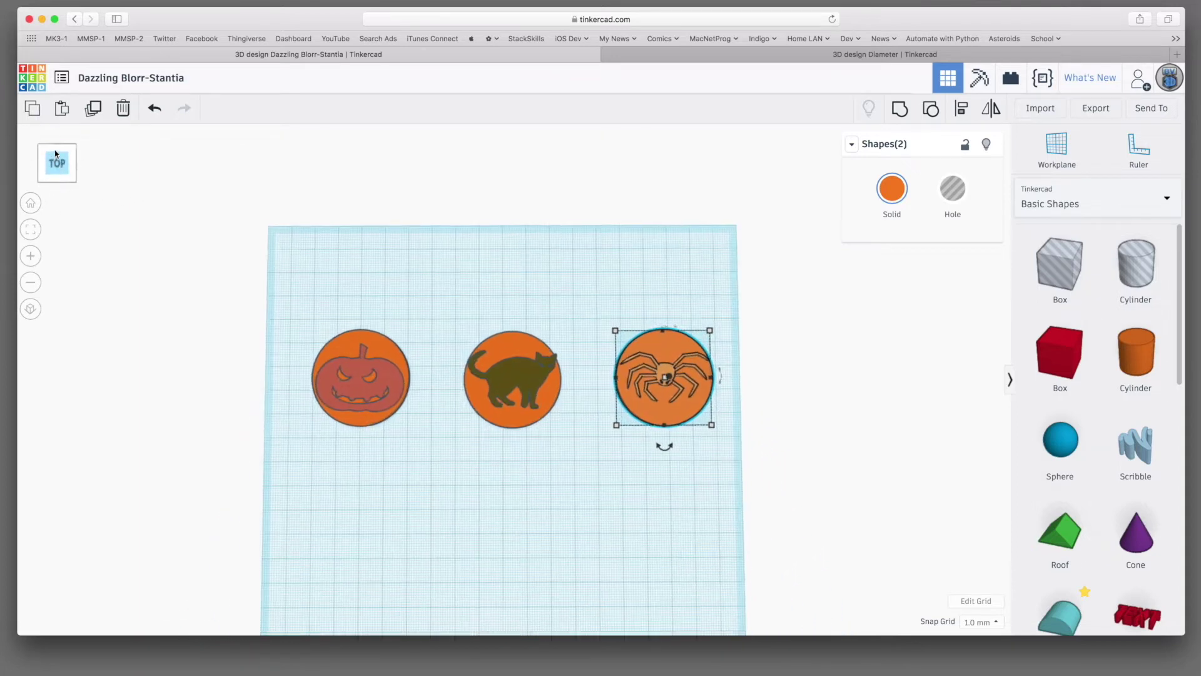
{"action": "left_click", "coordinate": [299, 298]}
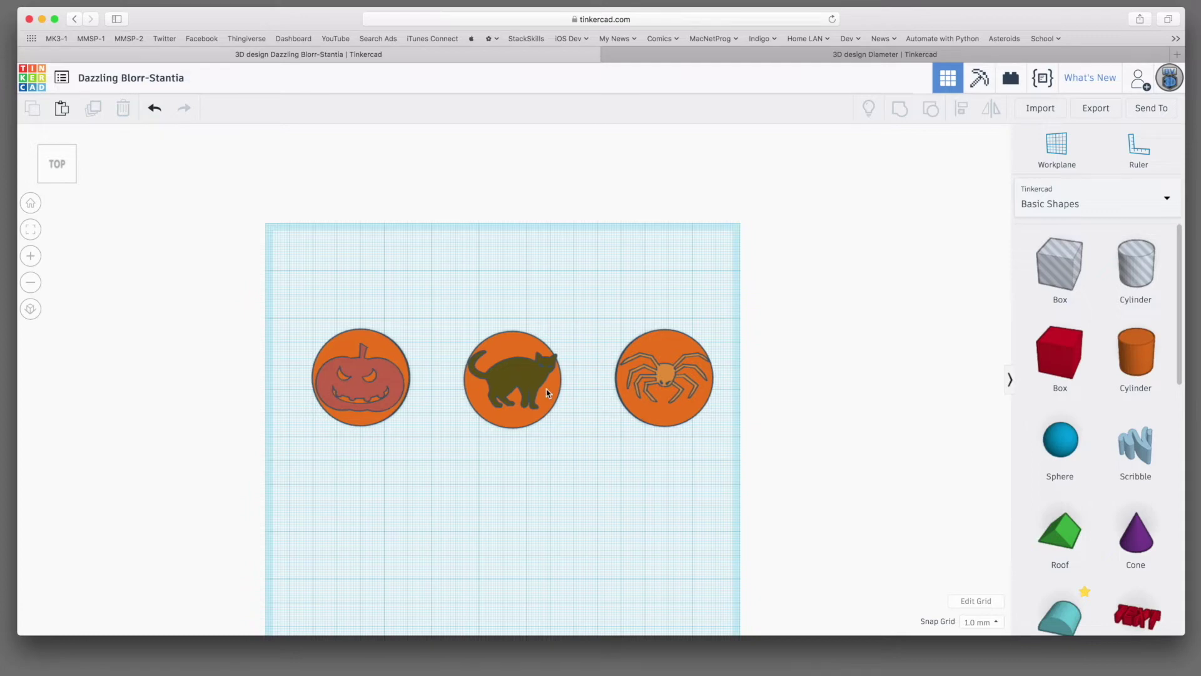
{"action": "left_click", "coordinate": [361, 390]}
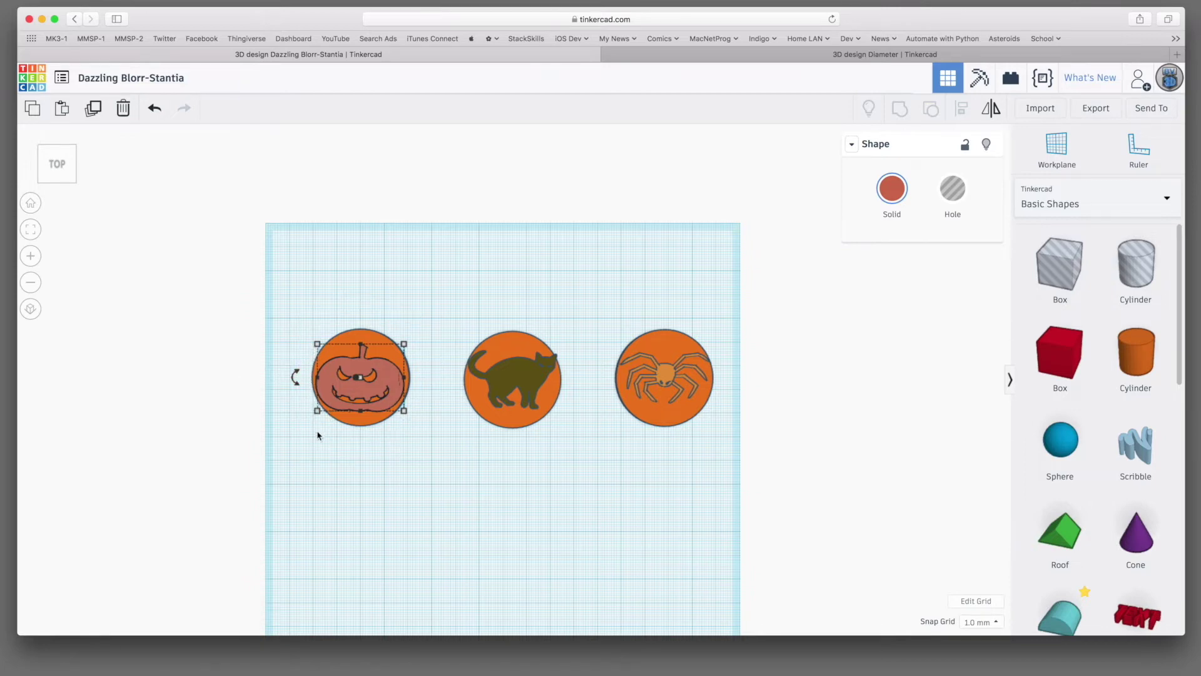
Nudge the pumpkin up, and the cat and spider down, on their coins
{"action": "key", "text": "Up"}
{"action": "key", "text": "Up"}
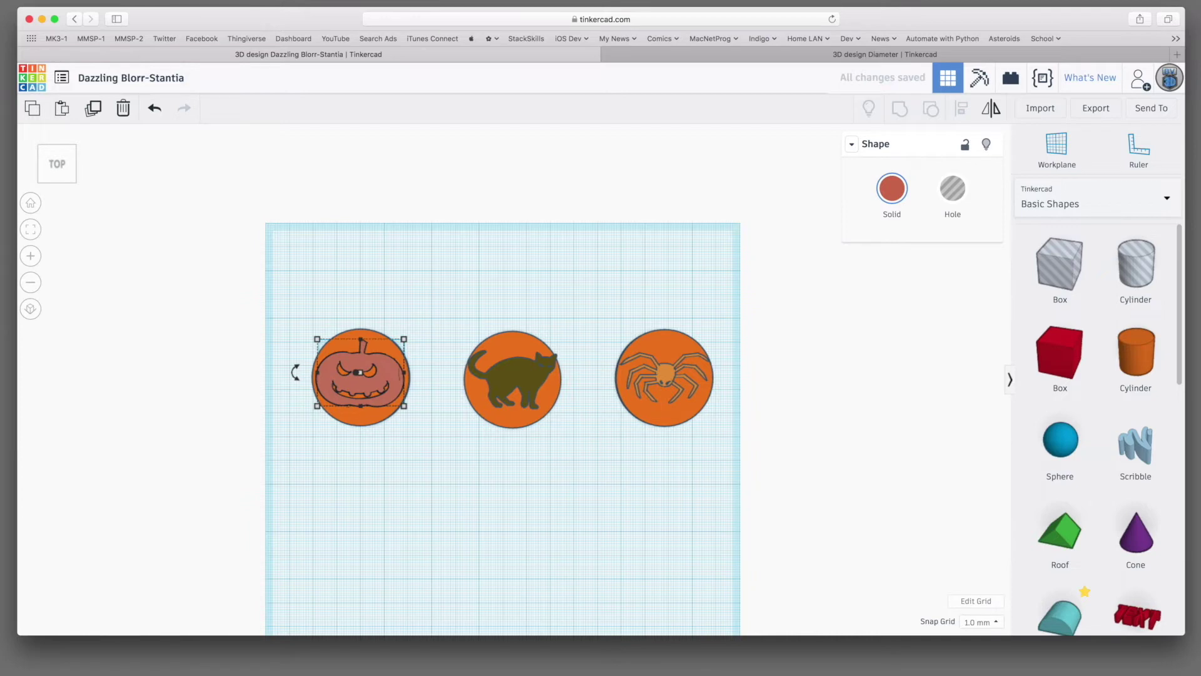
{"action": "left_click", "coordinate": [524, 377]}
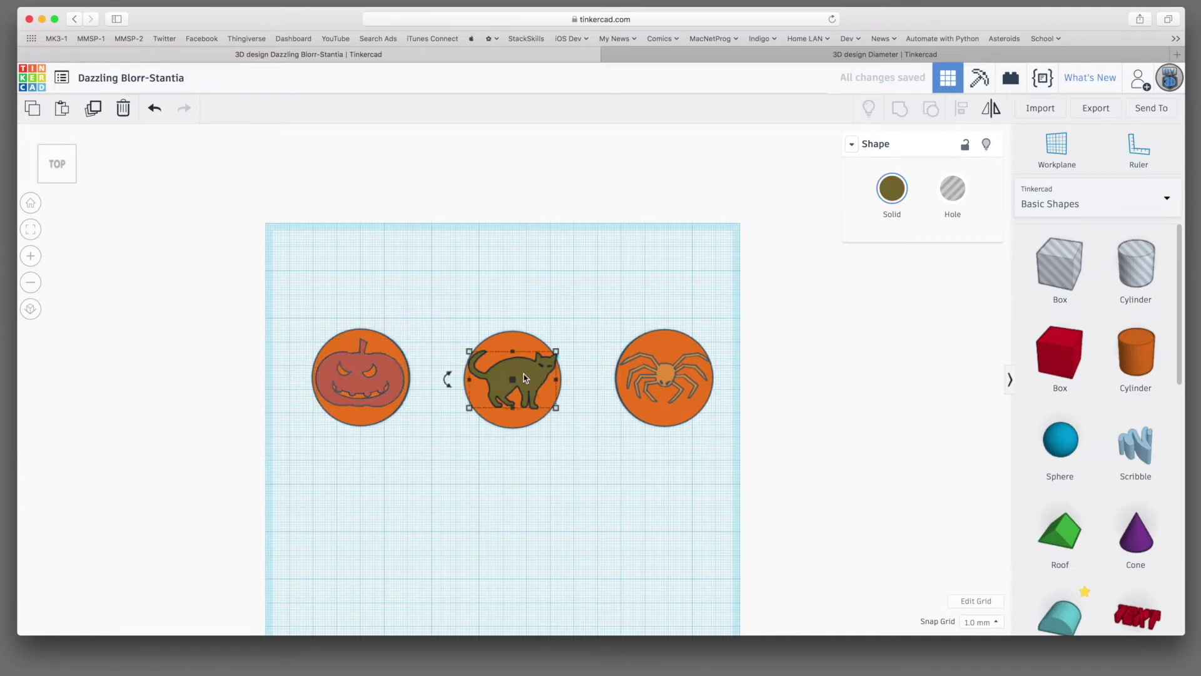
{"action": "key", "text": "Down"}
{"action": "key", "text": "Down"}
{"action": "key", "text": "Down"}
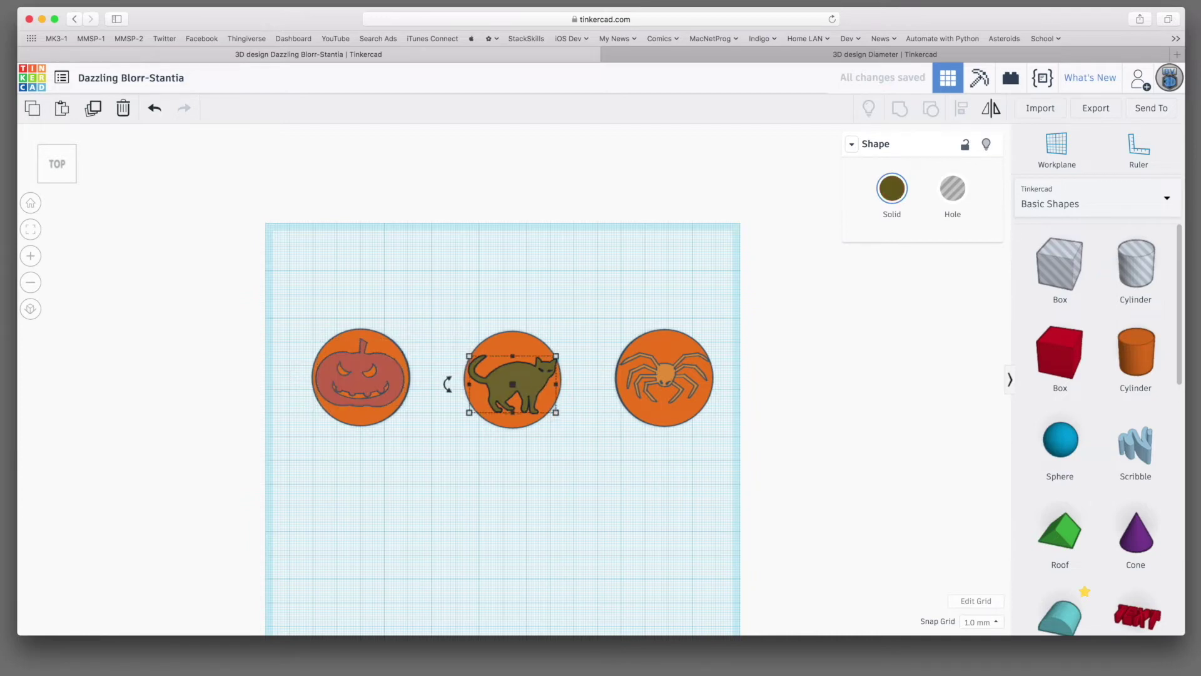
{"action": "key", "text": "Down"}
{"action": "key", "text": "Down"}
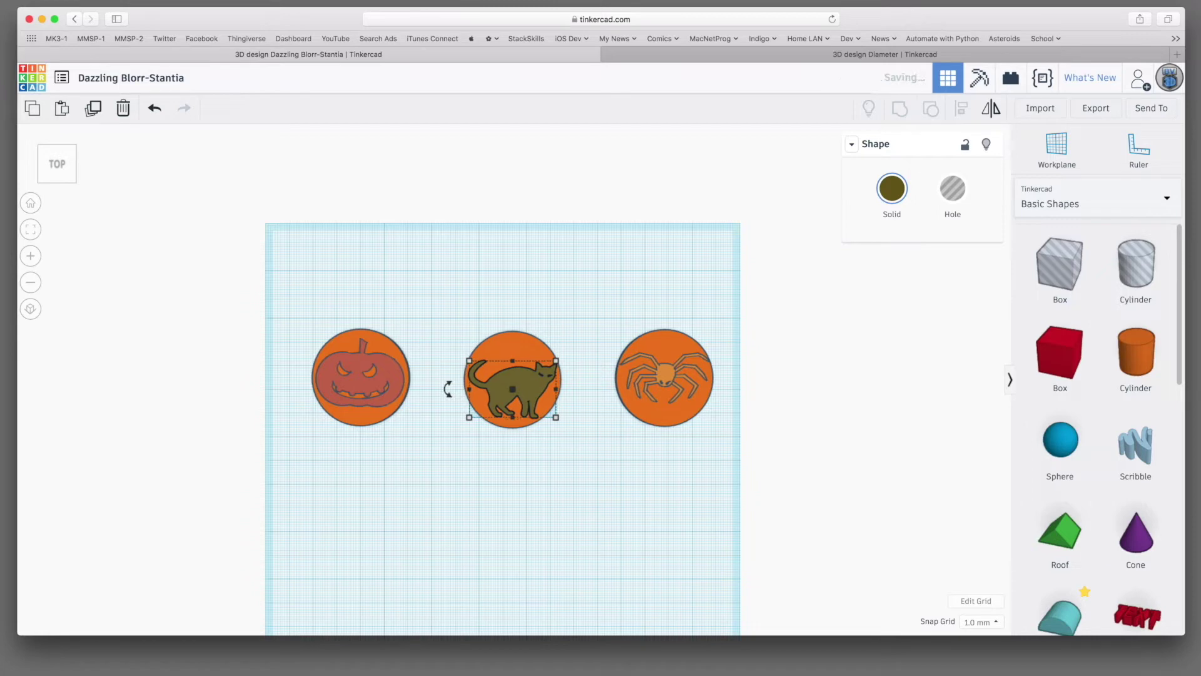
{"action": "left_click", "coordinate": [566, 299]}
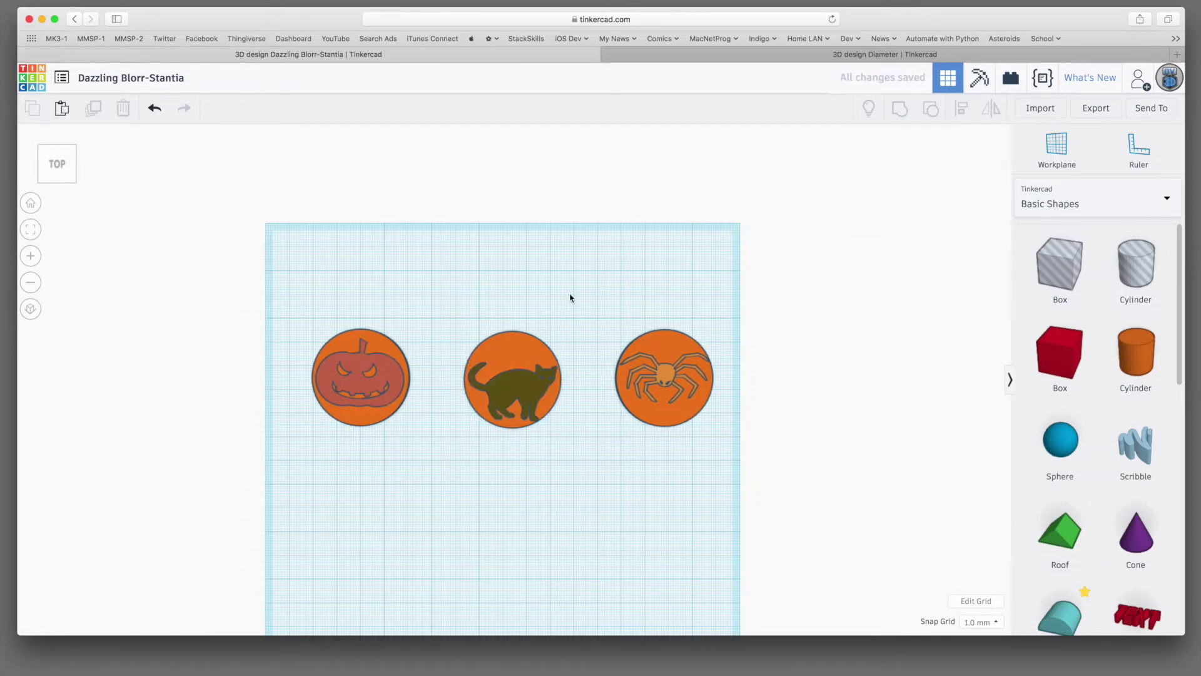
{"action": "left_click", "coordinate": [665, 379]}
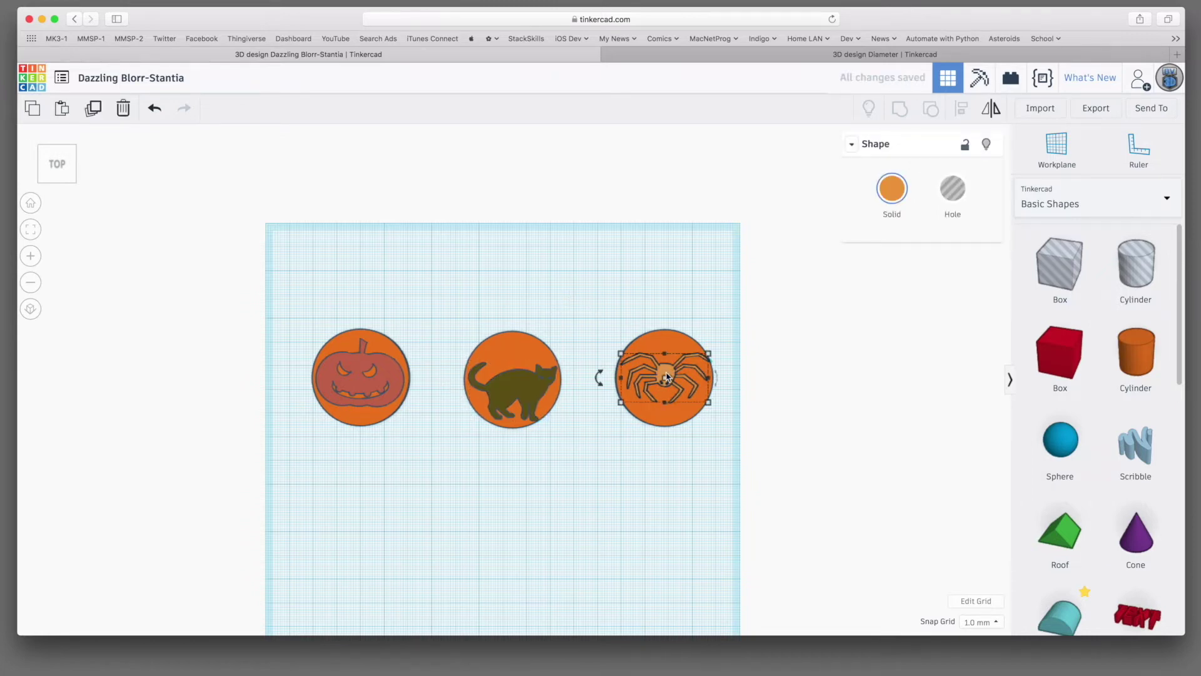
{"action": "key", "text": "Down"}
{"action": "key", "text": "Down"}
{"action": "key", "text": "Down"}
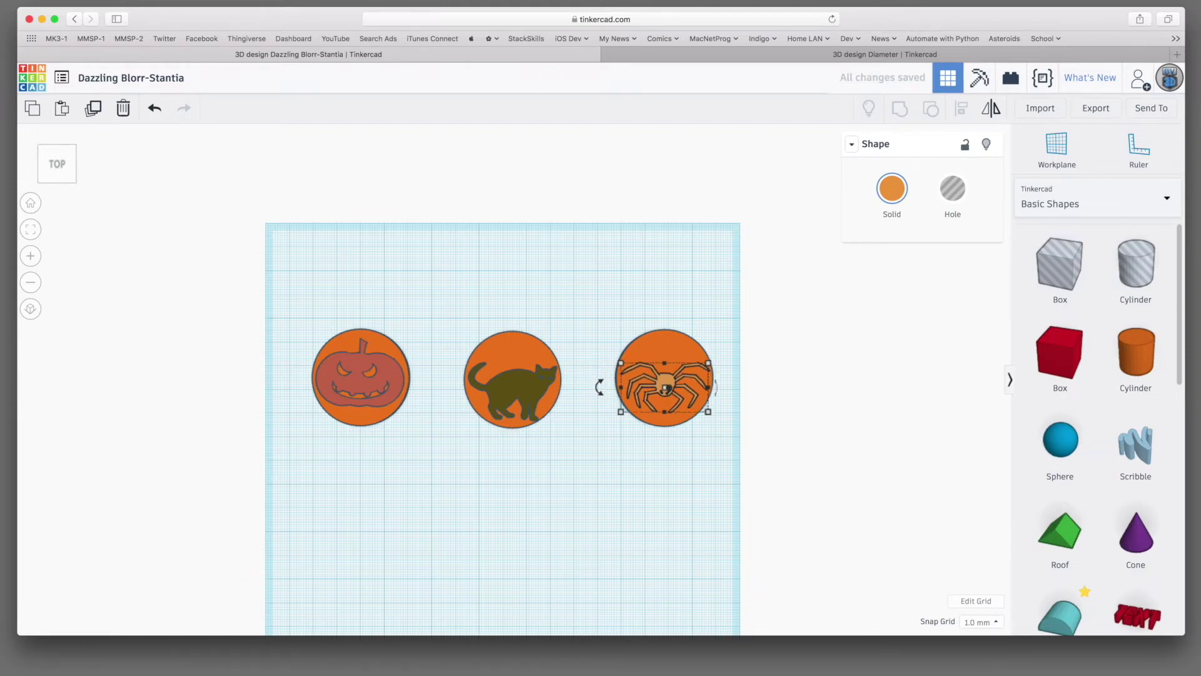
{"action": "left_click", "coordinate": [611, 327]}
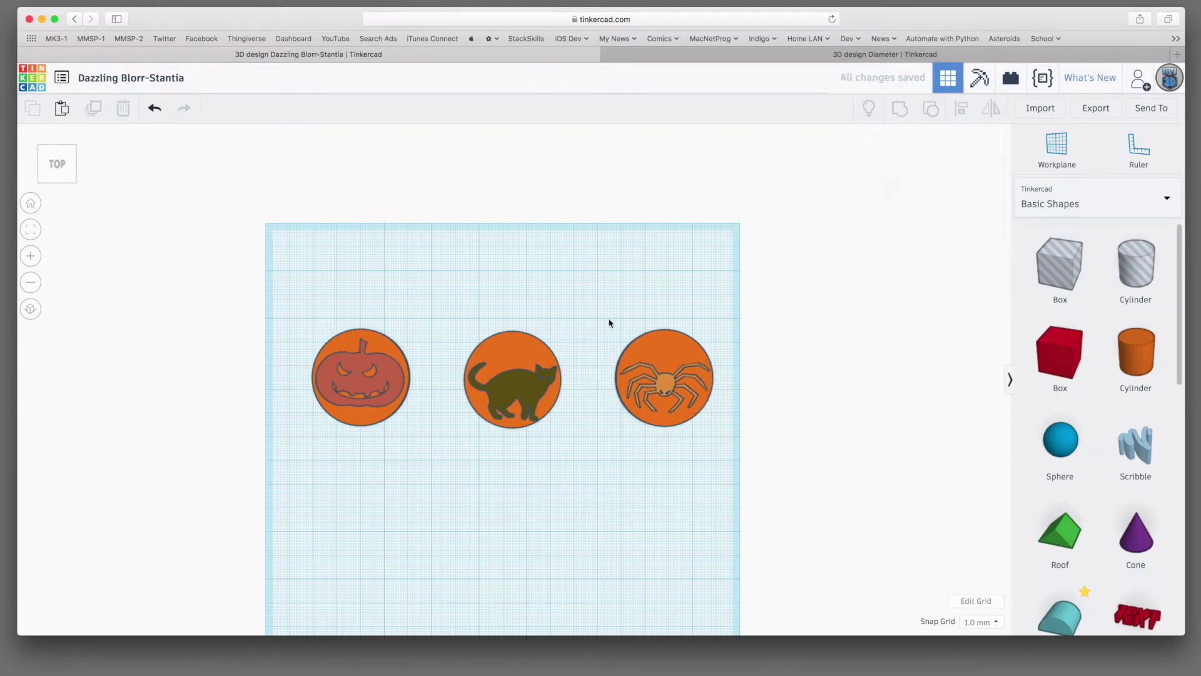
Shrink the cat cutout to 35.00 × 22.87
{"action": "left_click", "coordinate": [528, 381]}
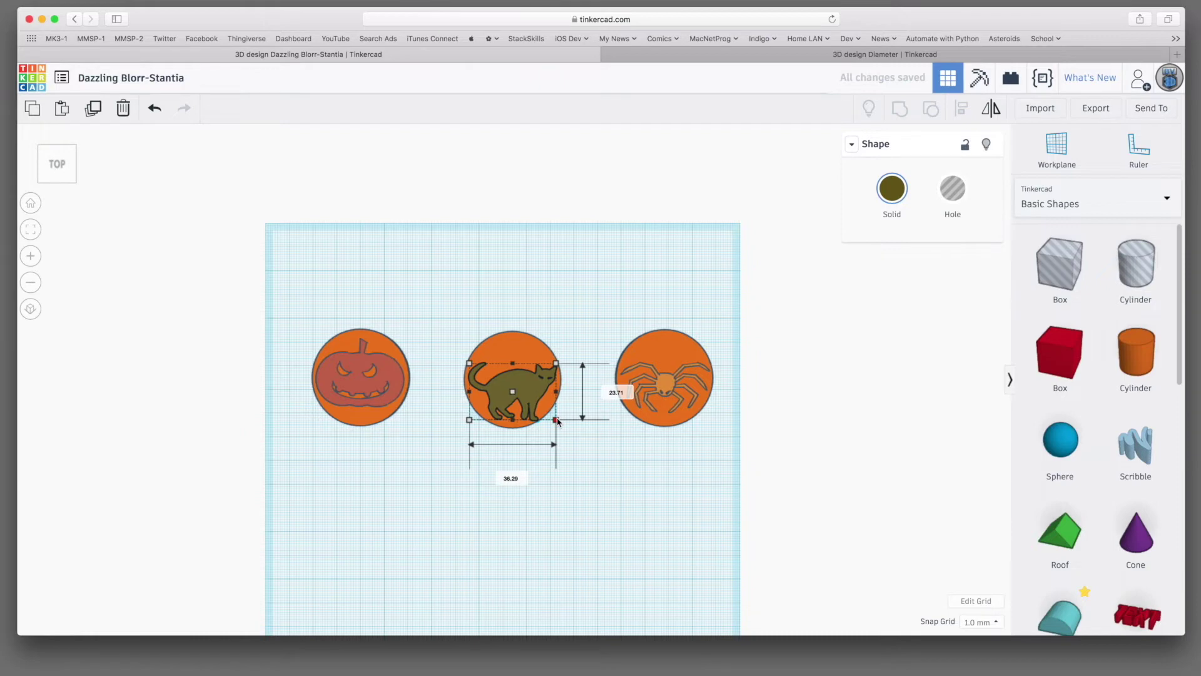
{"action": "left_click_drag", "start_coordinate": [557, 421], "coordinate": [554, 418]}
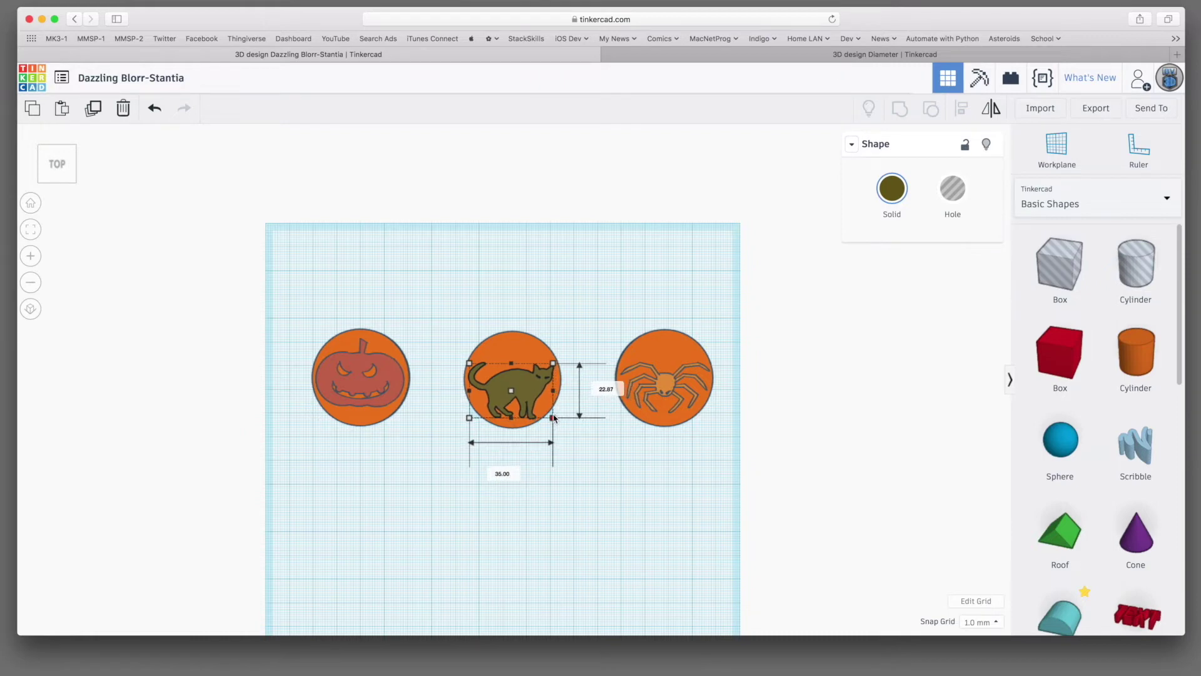
{"action": "left_click", "coordinate": [582, 460]}
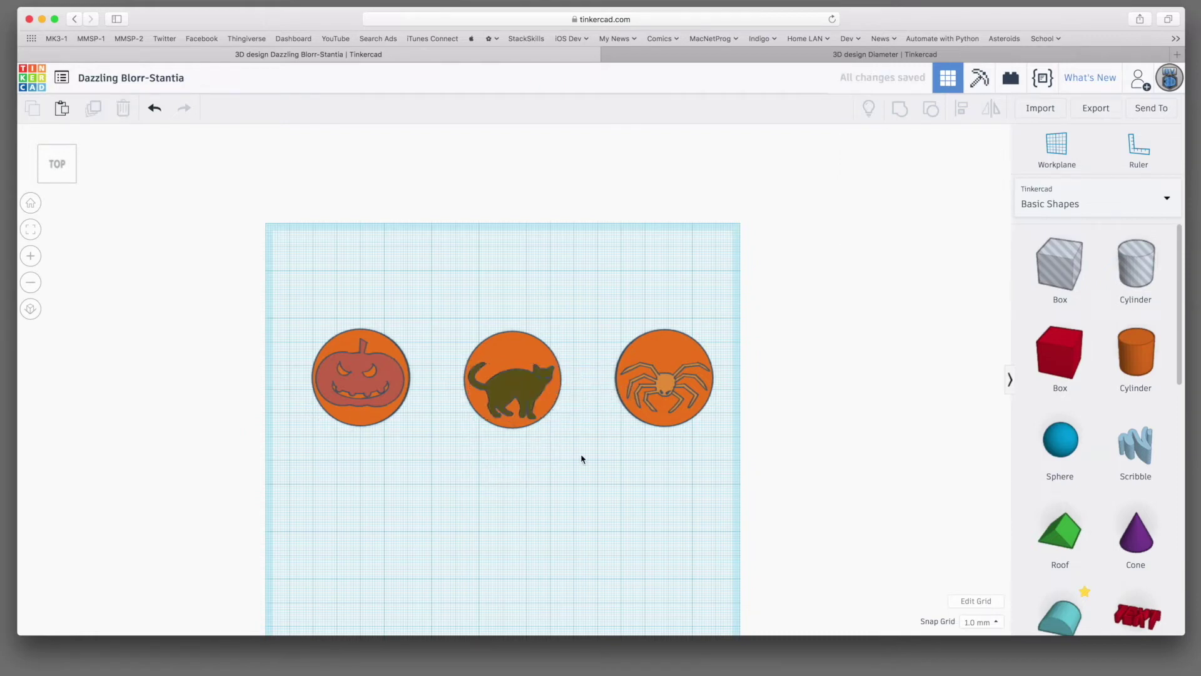
{"action": "right_click_drag", "start_coordinate": [582, 459], "coordinate": [582, 425]}
Colour the cat and spider cutouts black from the Solid palette
{"action": "left_click", "coordinate": [542, 394]}
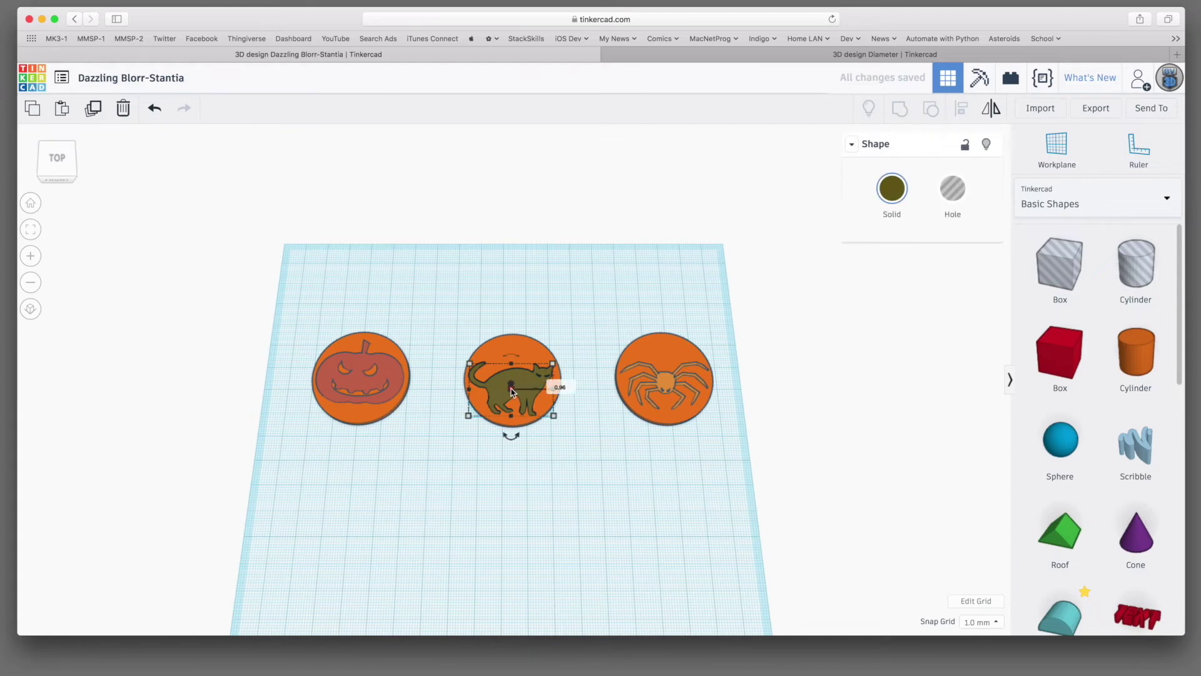
{"action": "left_click", "coordinate": [563, 387]}
{"action": "left_click", "coordinate": [613, 451]}
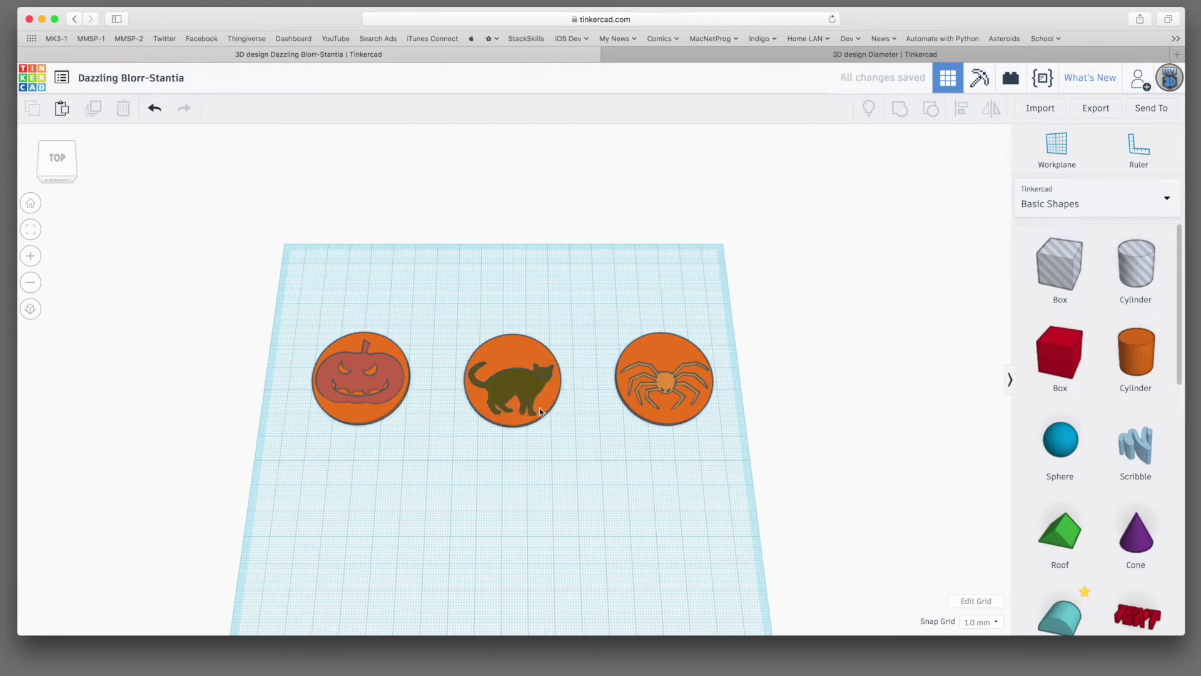
{"action": "left_click", "coordinate": [519, 385]}
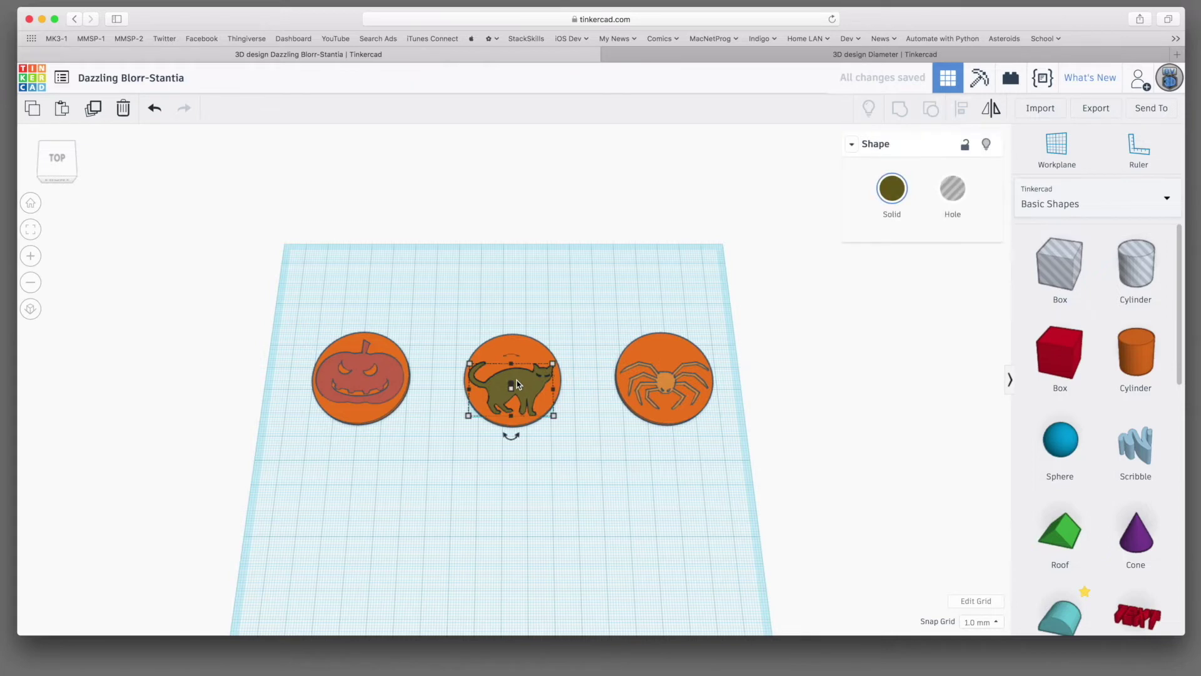
{"action": "left_click", "coordinate": [661, 382], "text": "shift"}
{"action": "left_click", "coordinate": [892, 190]}
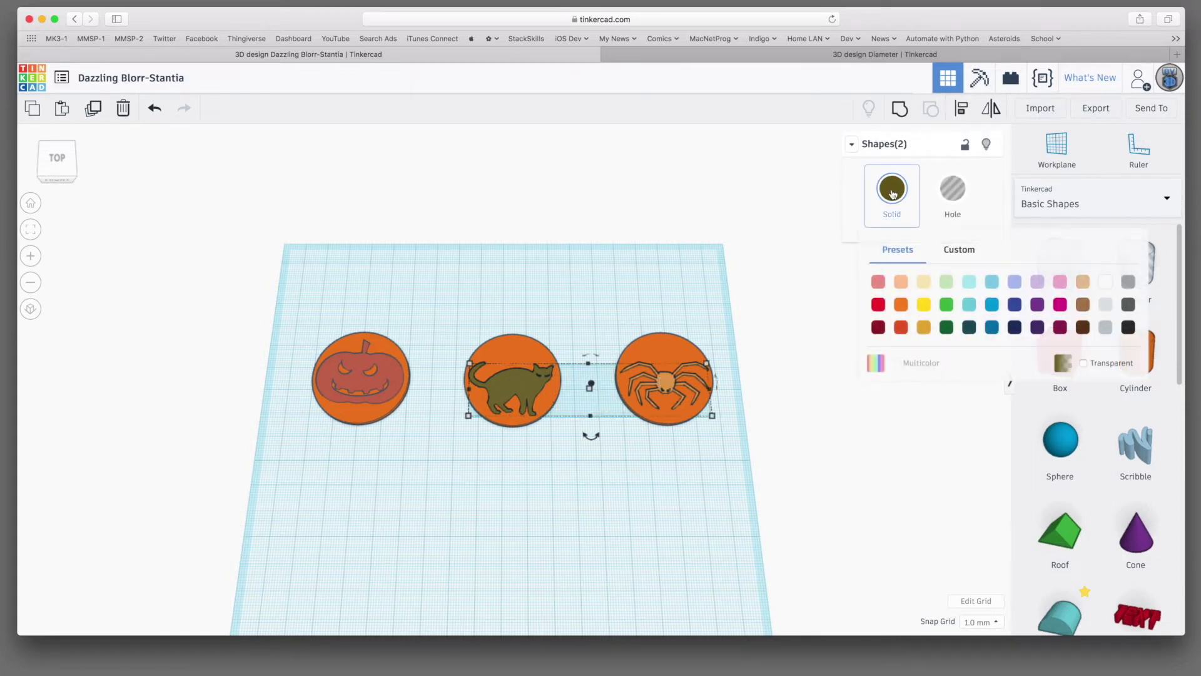
{"action": "left_click", "coordinate": [1129, 327]}
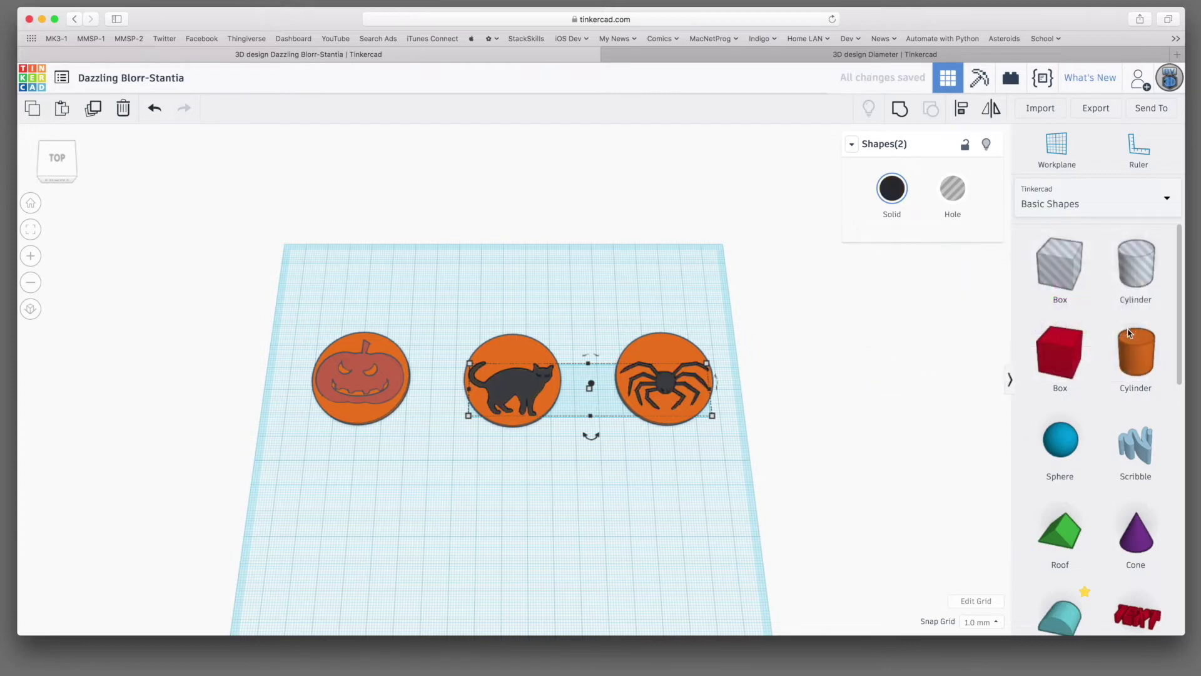
Change the pumpkin cutout's colour to orange
{"action": "left_click", "coordinate": [368, 388]}
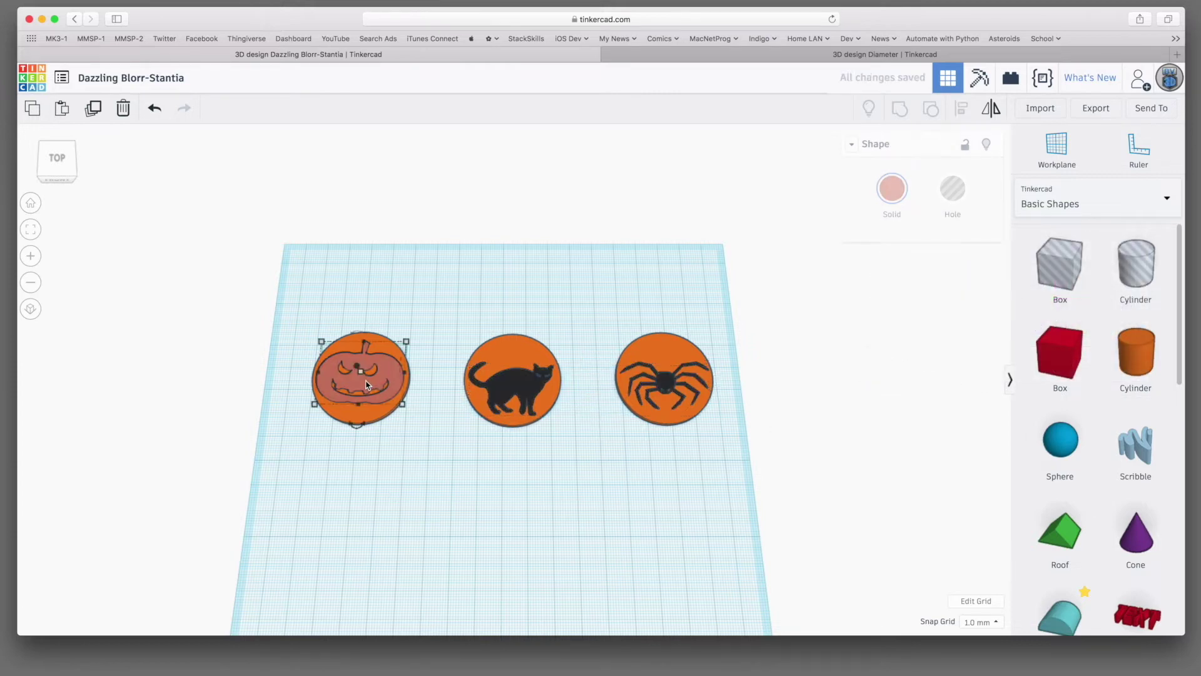
{"action": "left_click", "coordinate": [882, 192]}
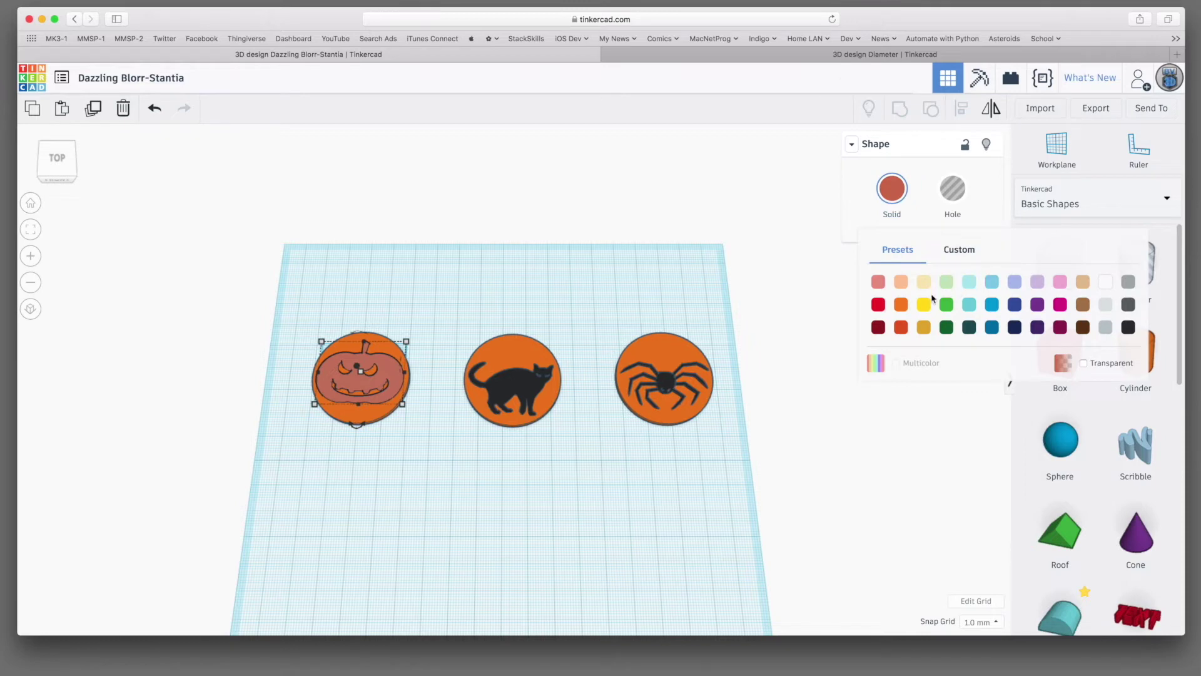
{"action": "left_click", "coordinate": [901, 305]}
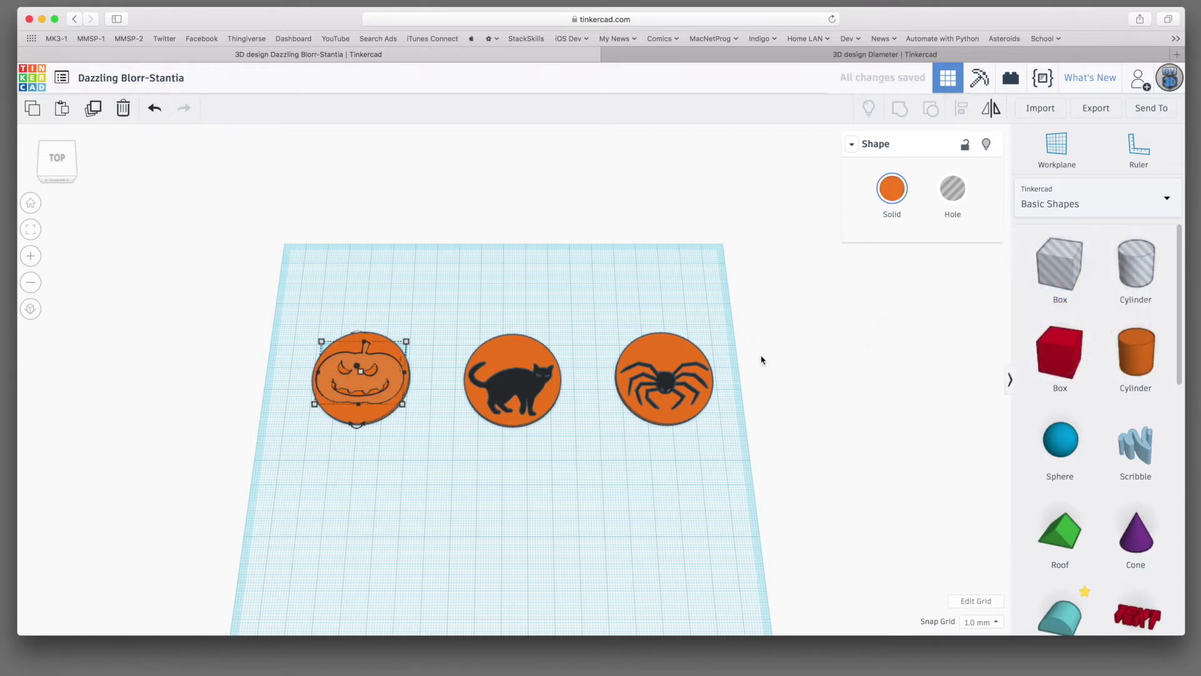
{"action": "left_click", "coordinate": [407, 476]}
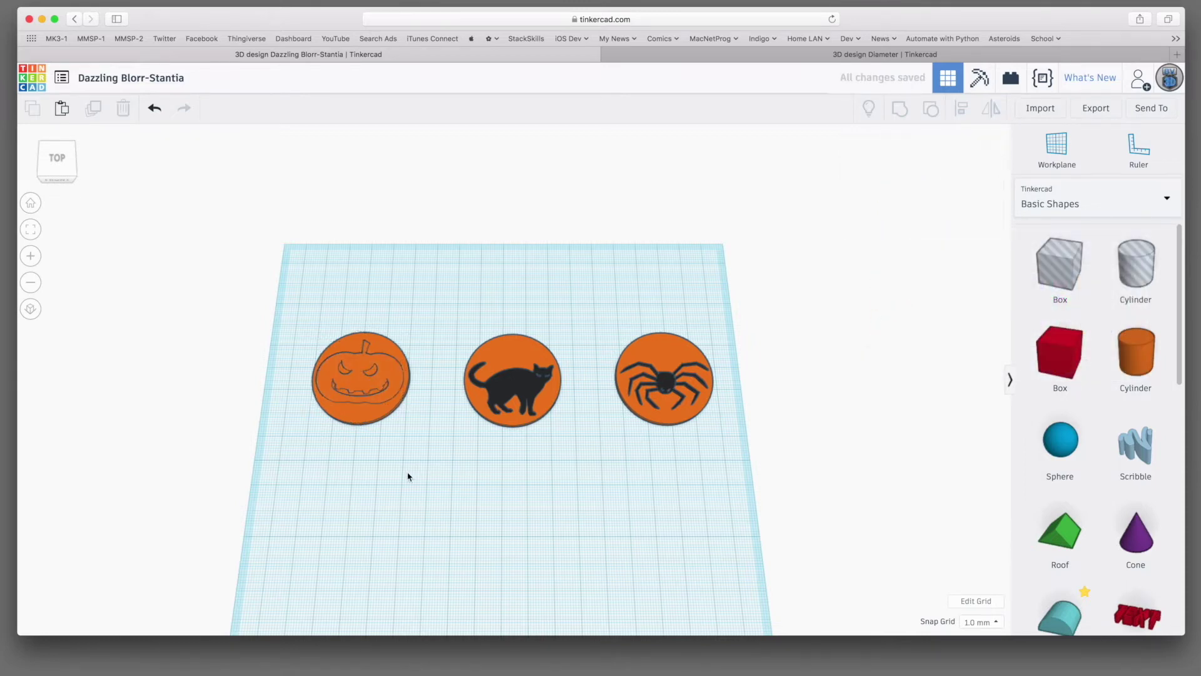
{"action": "left_click", "coordinate": [355, 423]}
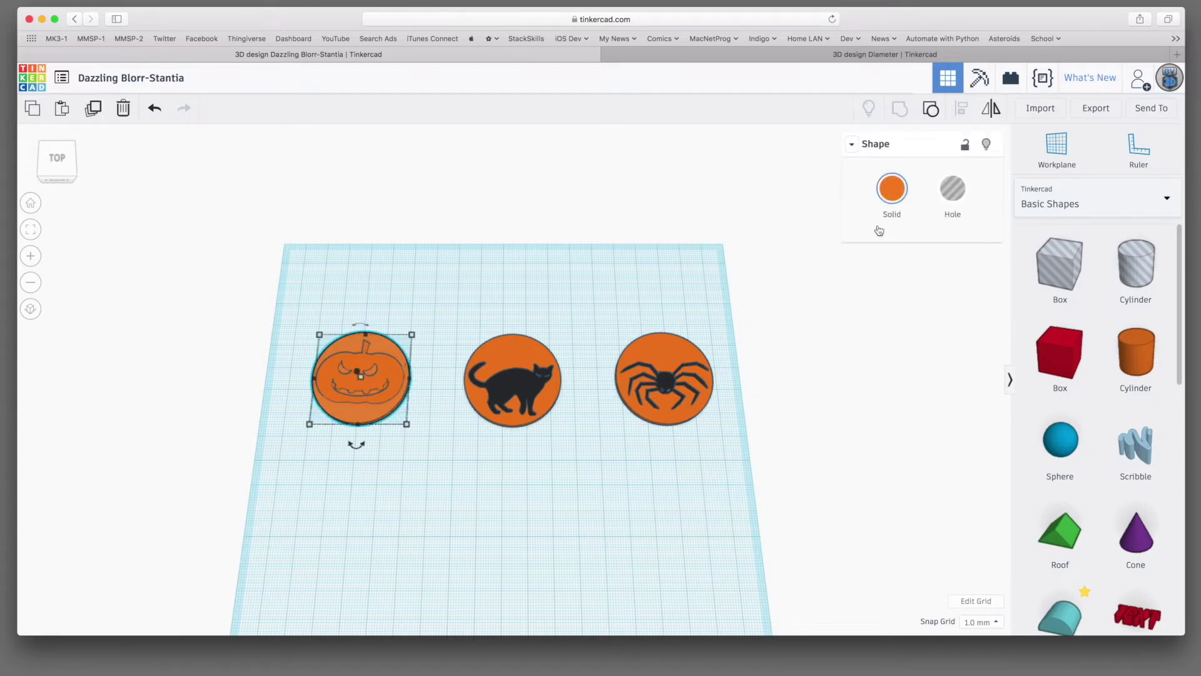
Apply black from the Solid palette to the pumpkin's disc, then return to a perspective view
{"action": "left_click", "coordinate": [892, 187]}
{"action": "left_click", "coordinate": [1127, 326]}
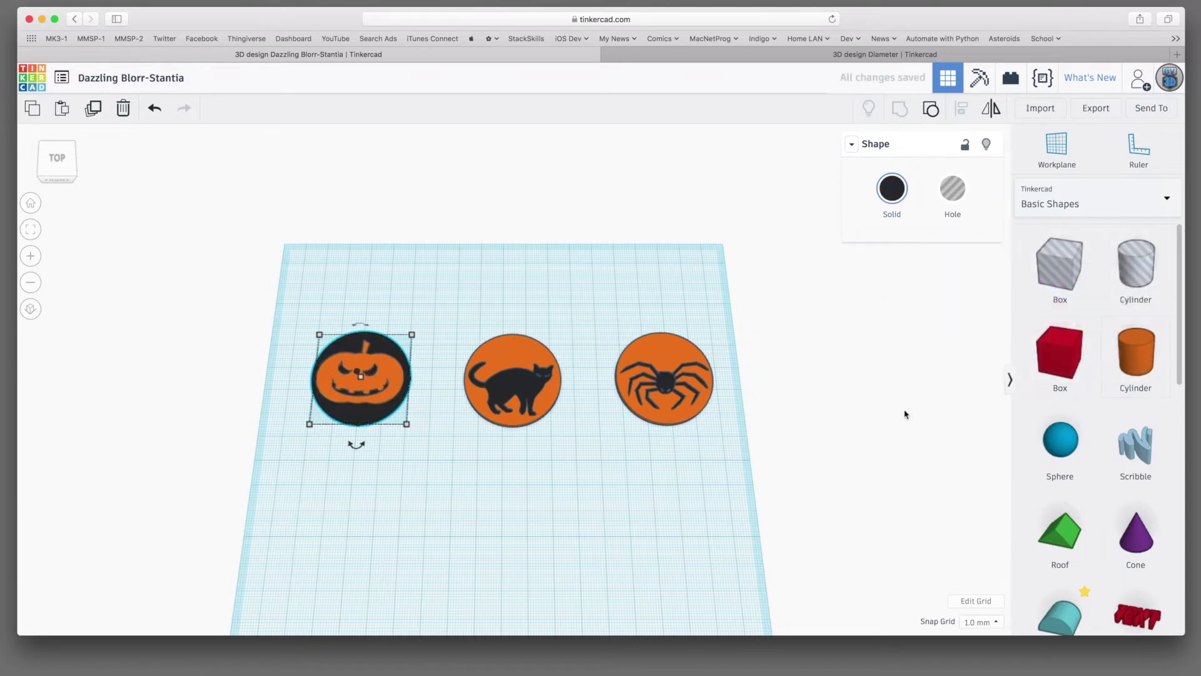
{"action": "left_click", "coordinate": [495, 492]}
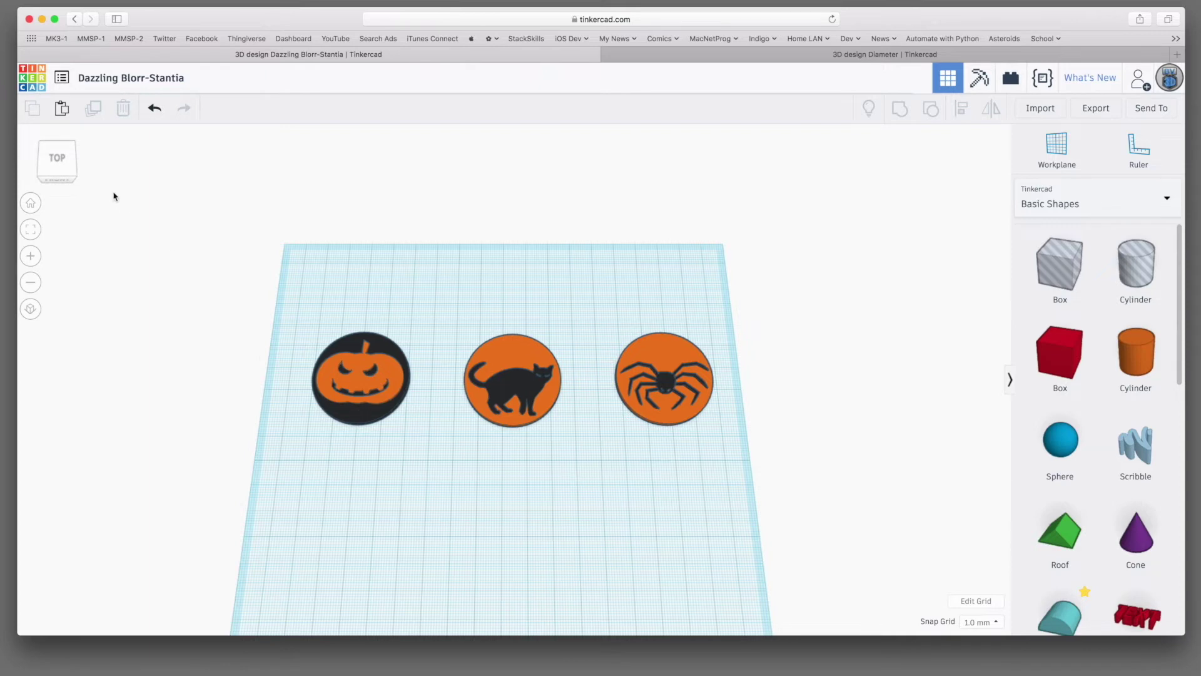
{"action": "left_click", "coordinate": [32, 202]}
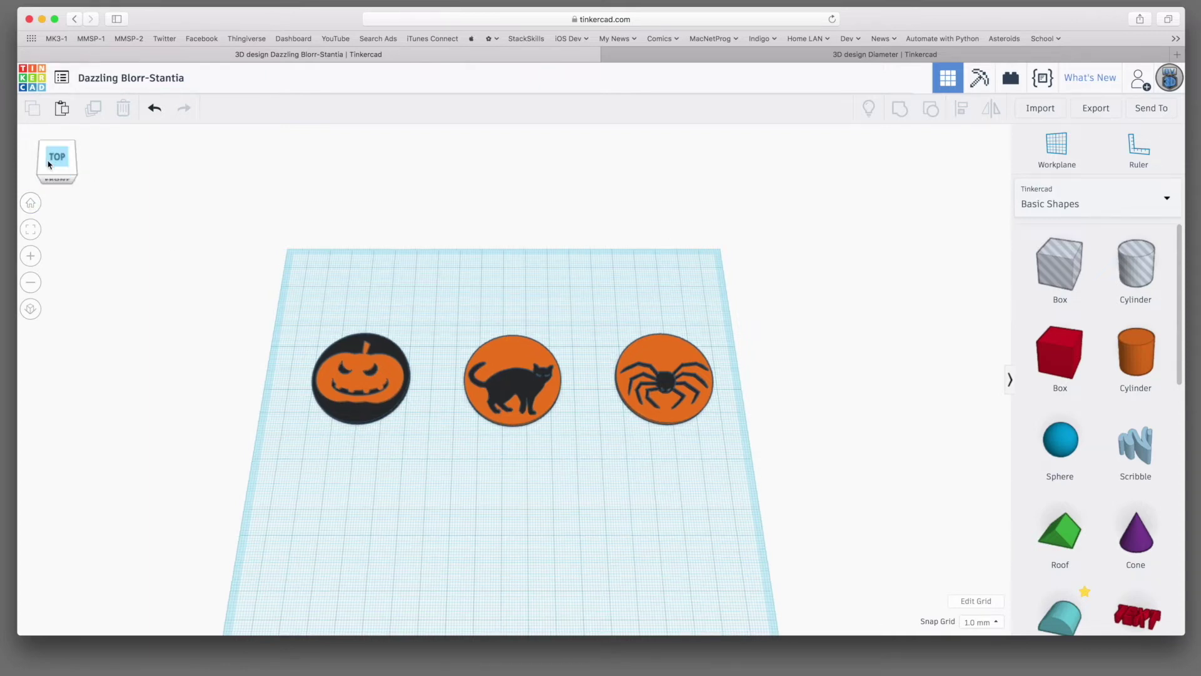
{"action": "left_click", "coordinate": [50, 162]}
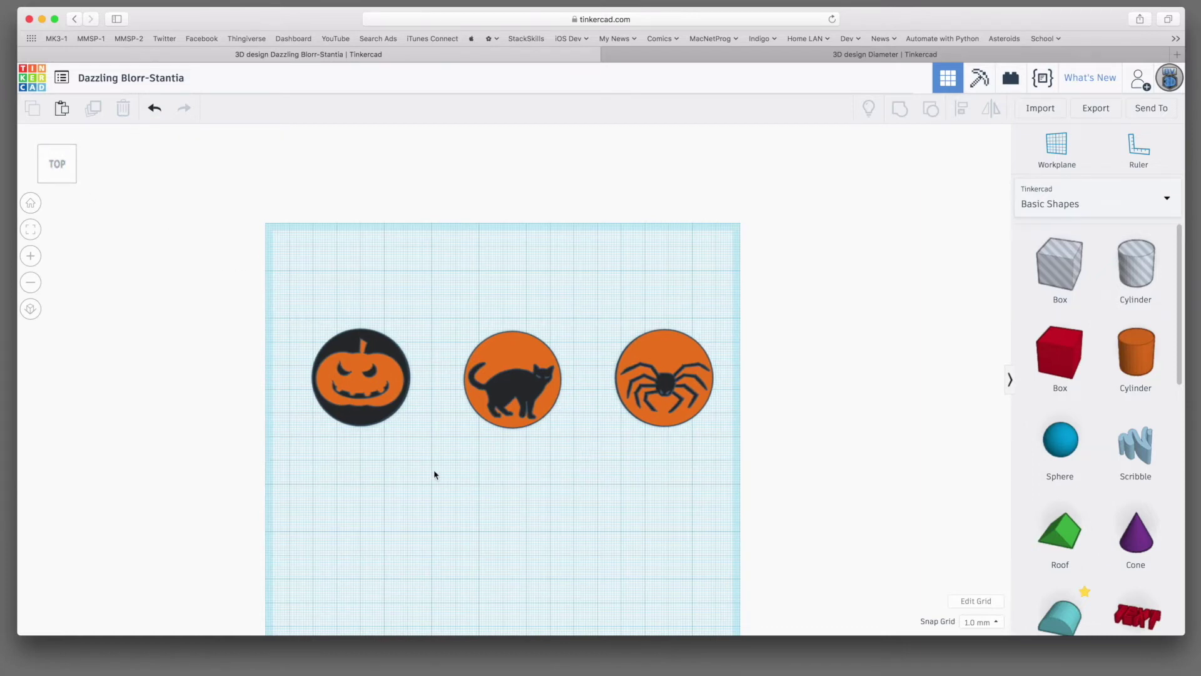
{"action": "right_click_drag", "start_coordinate": [429, 434], "coordinate": [429, 357]}
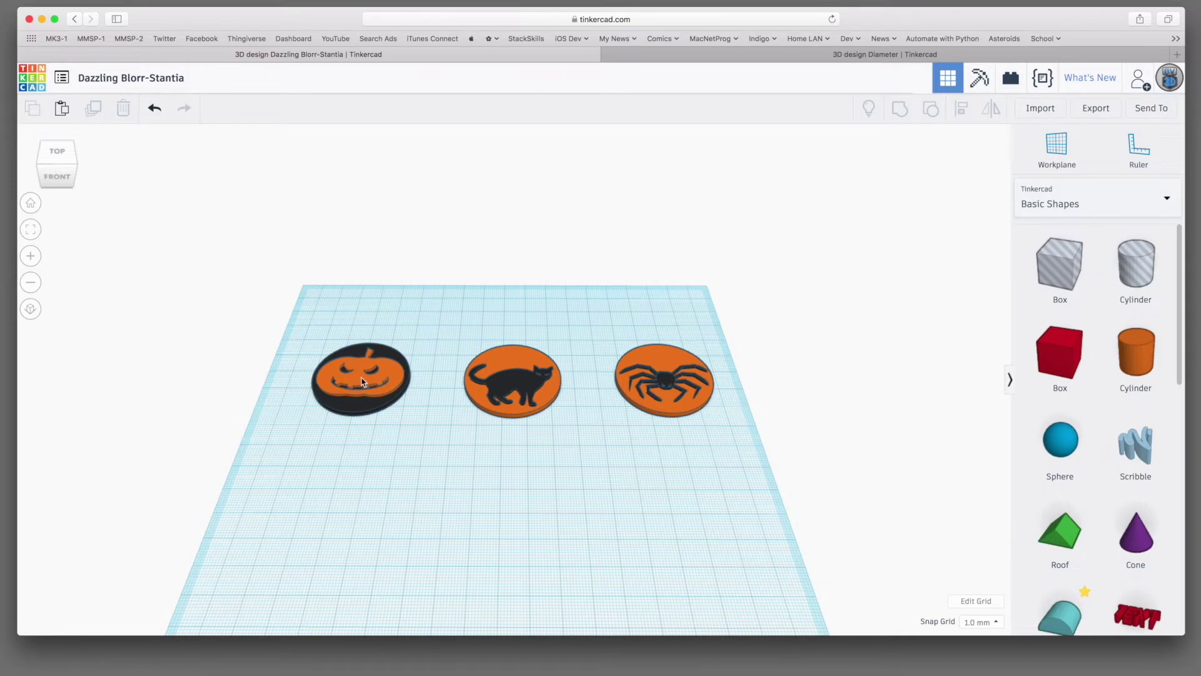
Marquee-select the pumpkin face with its black disc and group them into one shape
{"action": "left_click_drag", "start_coordinate": [362, 380], "coordinate": [377, 523]}
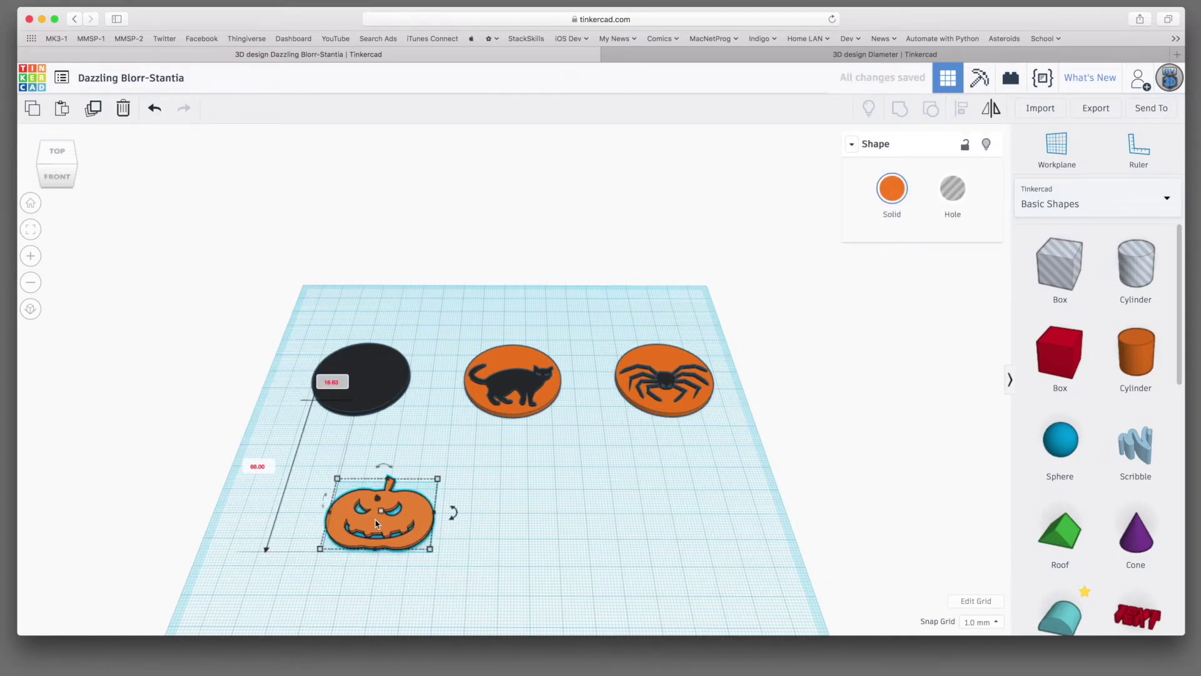
{"action": "key", "text": "super+z"}
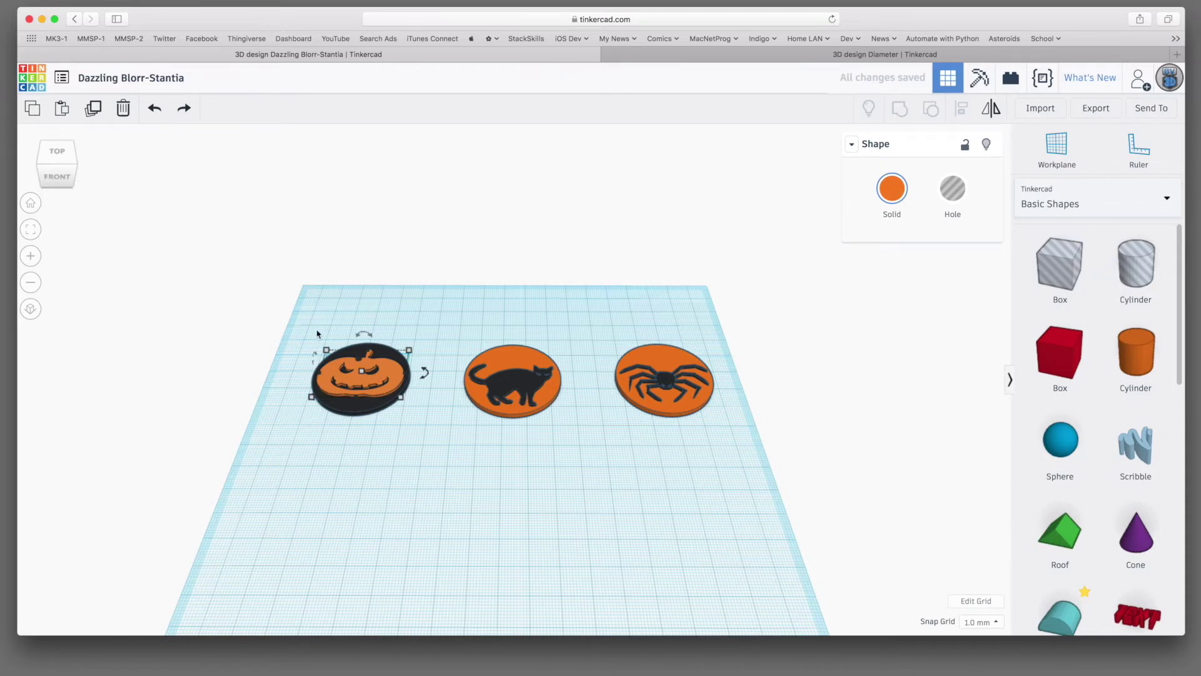
{"action": "left_click", "coordinate": [316, 331]}
{"action": "left_click_drag", "start_coordinate": [315, 330], "coordinate": [411, 428]}
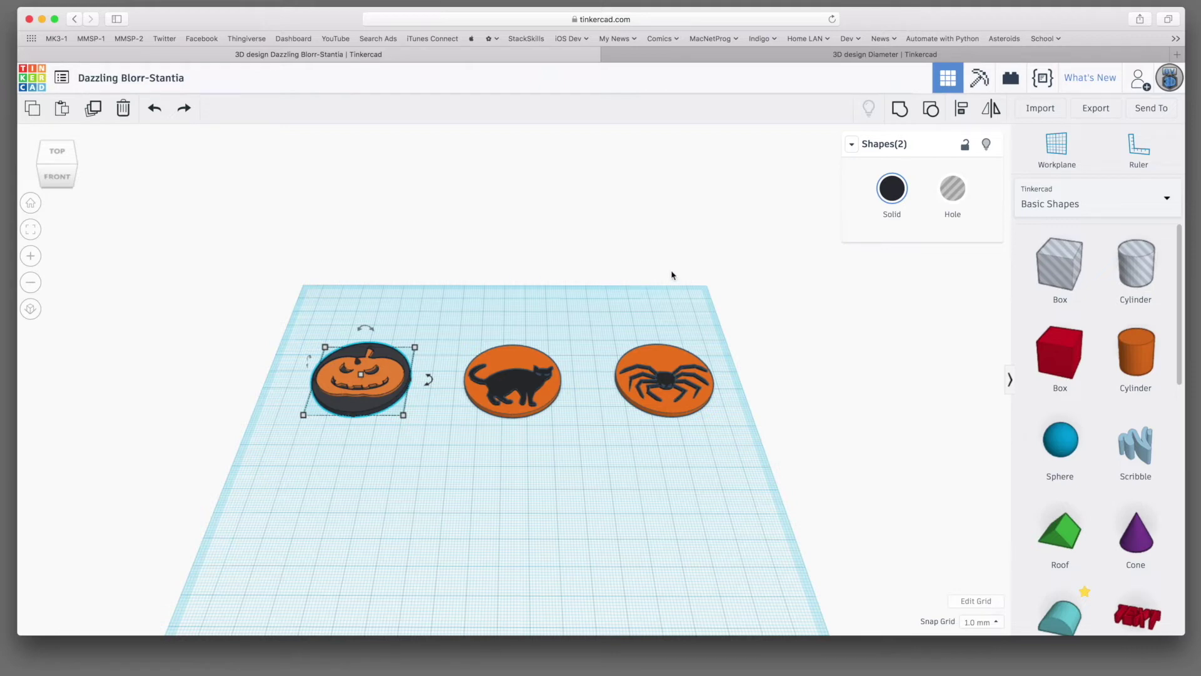
{"action": "left_click", "coordinate": [898, 112]}
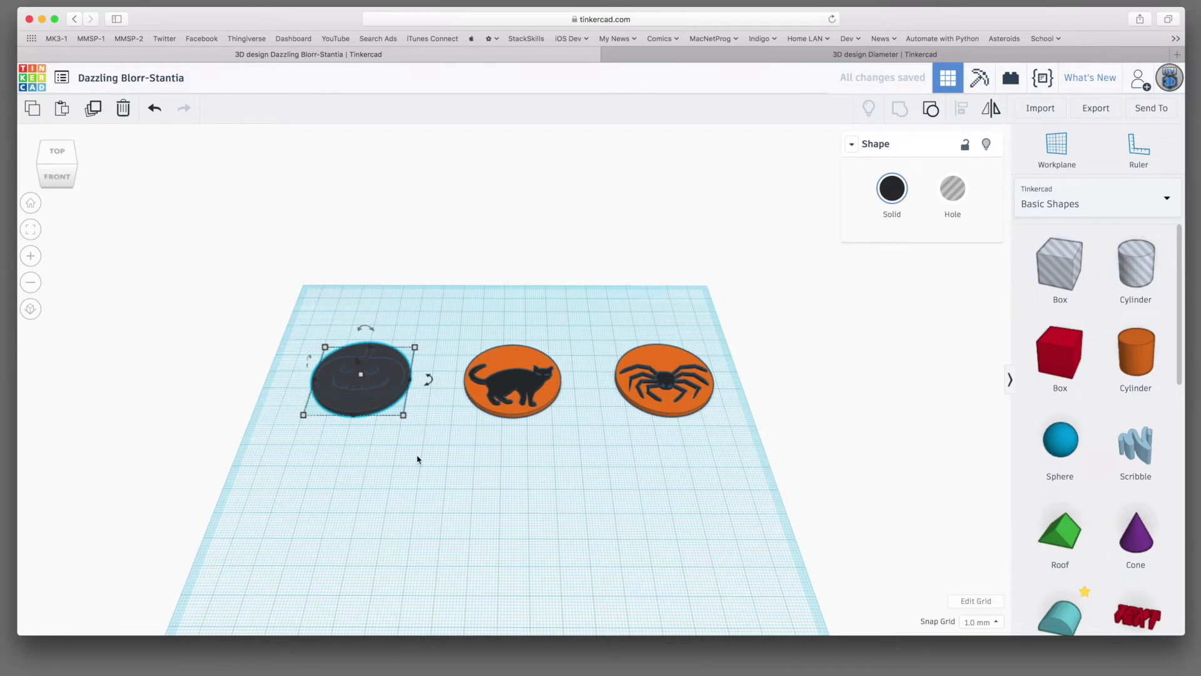
Set the grouped pumpkin coin to Multicolor, restoring its orange face on the black base
{"action": "key", "text": "f"}
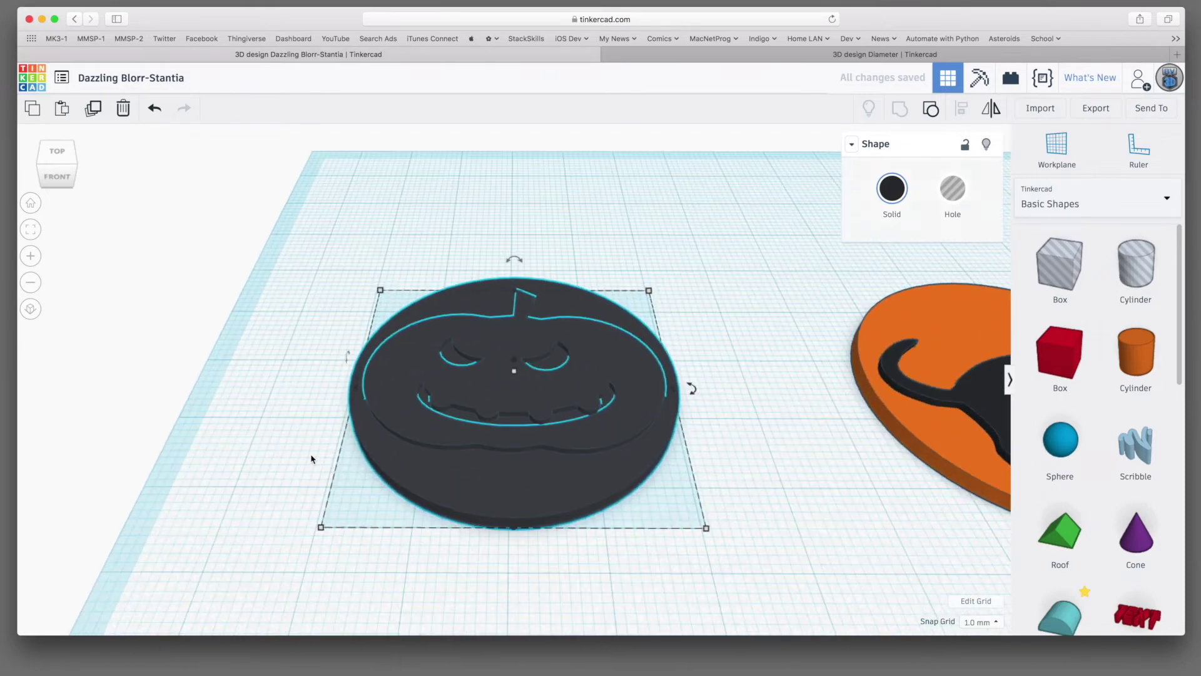
{"action": "left_click", "coordinate": [310, 458]}
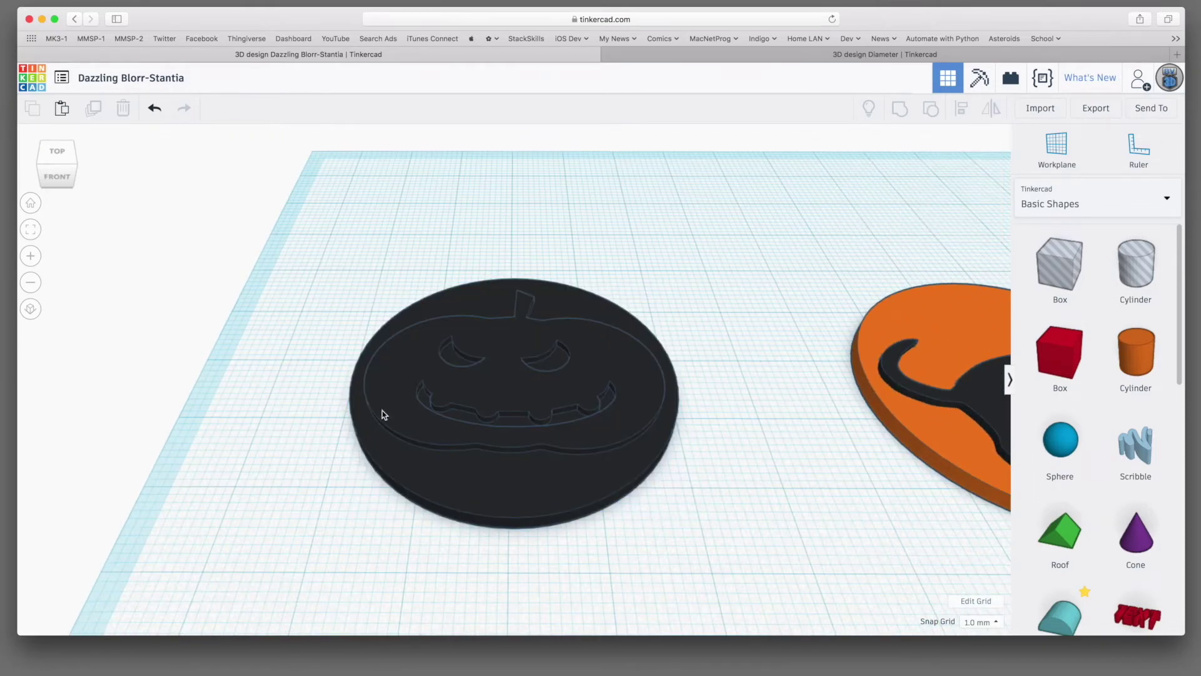
{"action": "left_click", "coordinate": [488, 384]}
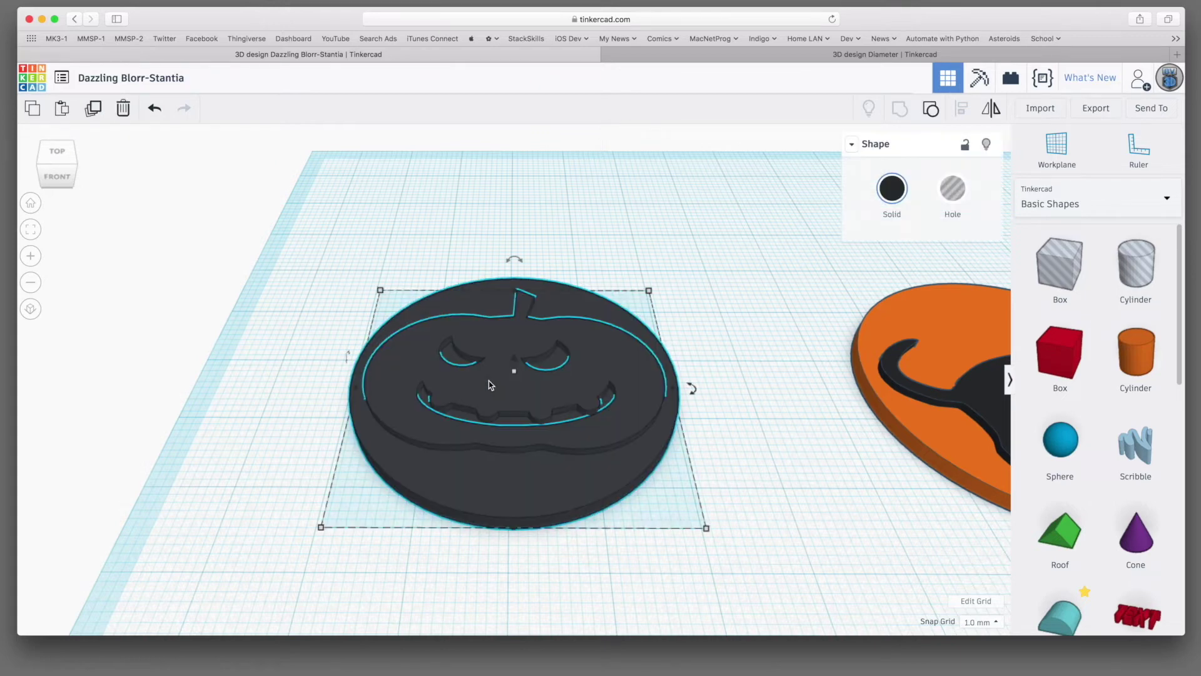
{"action": "left_click", "coordinate": [890, 189]}
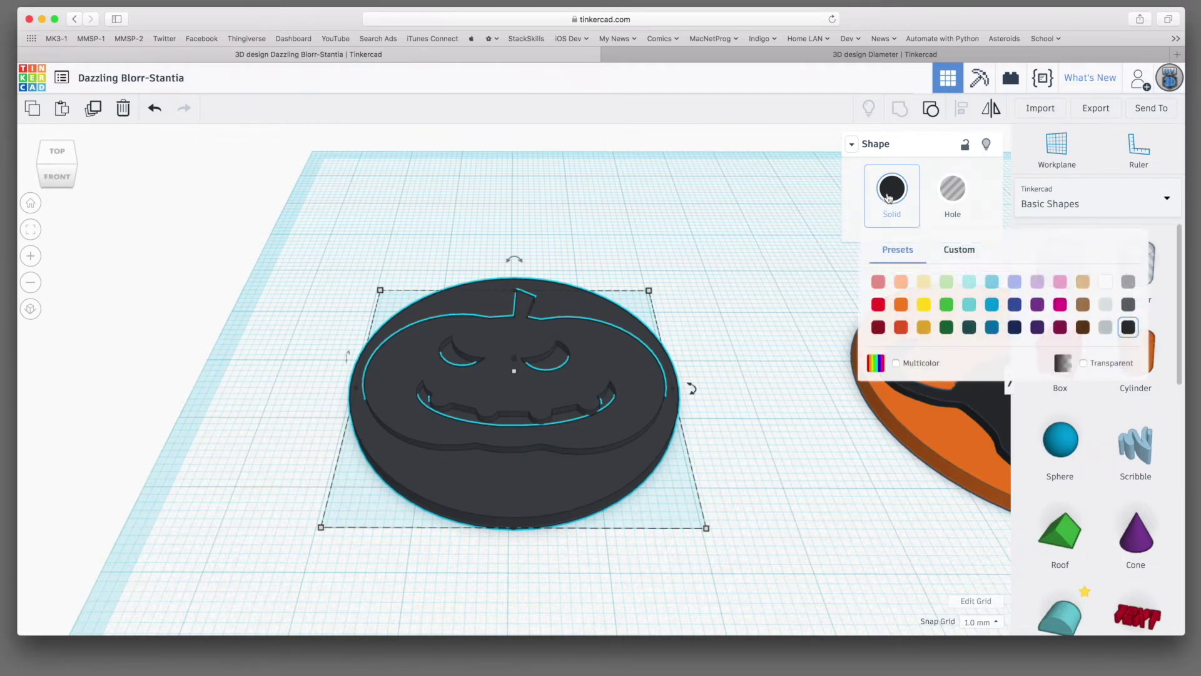
{"action": "left_click", "coordinate": [897, 365]}
{"action": "left_click", "coordinate": [727, 405]}
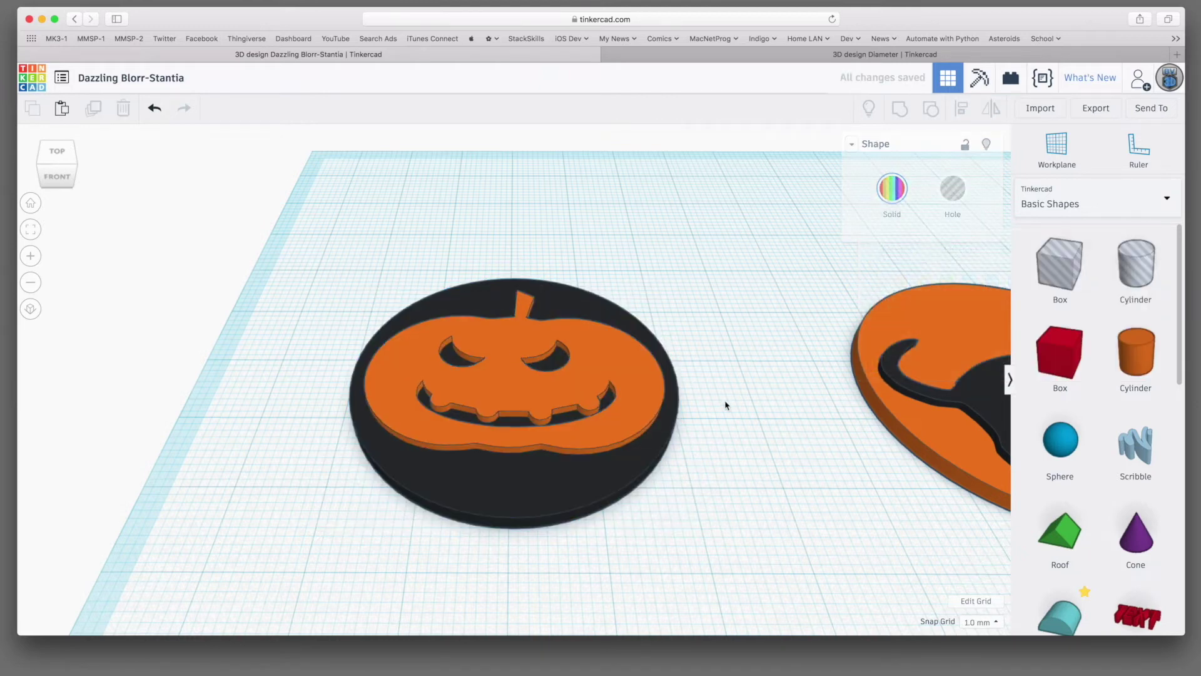
{"action": "left_click_drag", "start_coordinate": [555, 405], "coordinate": [572, 401]}
{"action": "left_click", "coordinate": [726, 356]}
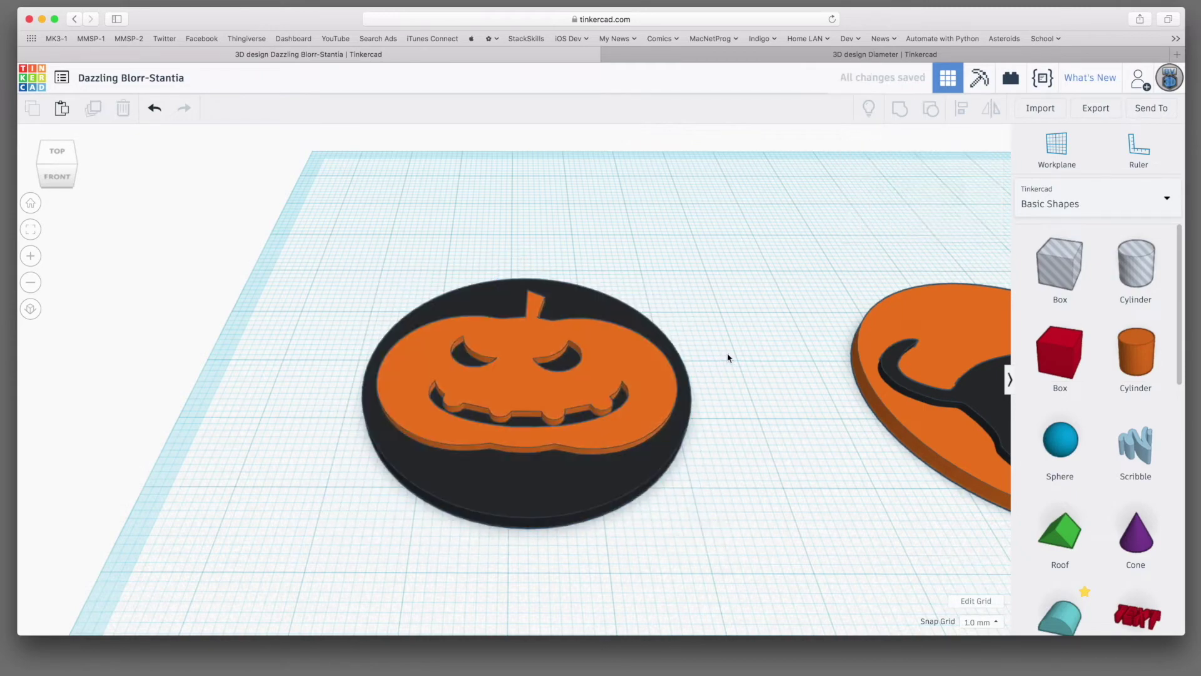
Group the cat coin's parts with Ctrl+G and set it to Multicolor
{"action": "scroll", "coordinate": [727, 358], "scroll_direction": "down", "scroll_amount": 5}
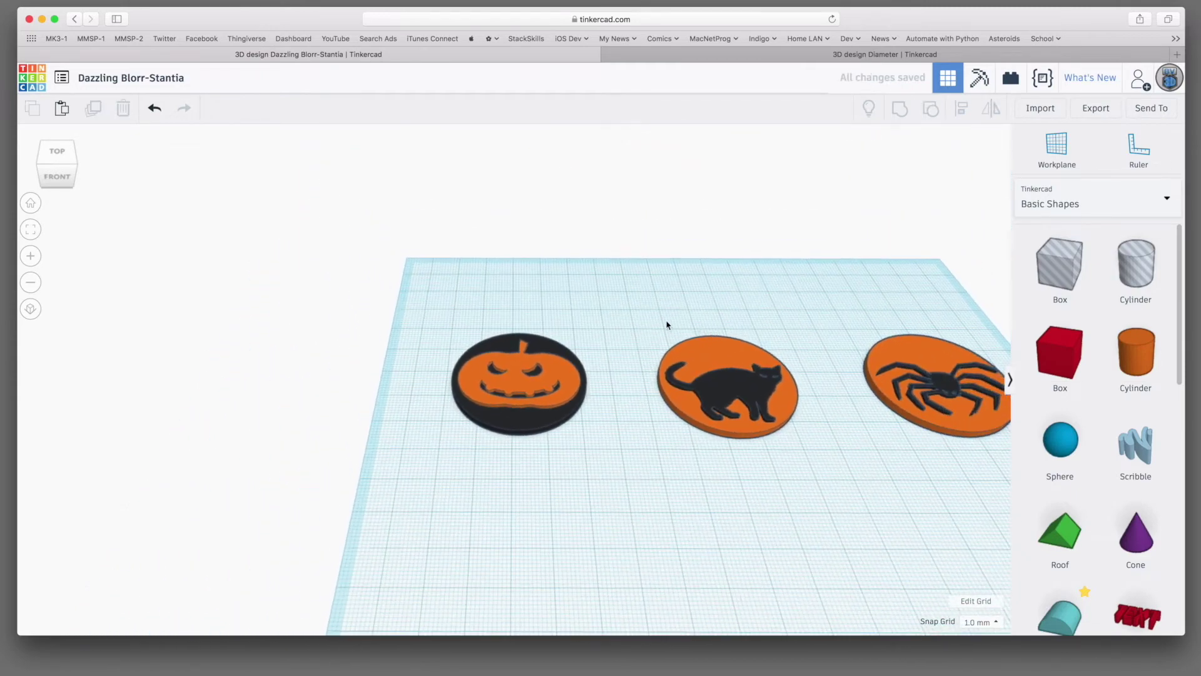
{"action": "left_click", "coordinate": [741, 413]}
{"action": "left_click", "coordinate": [891, 201]}
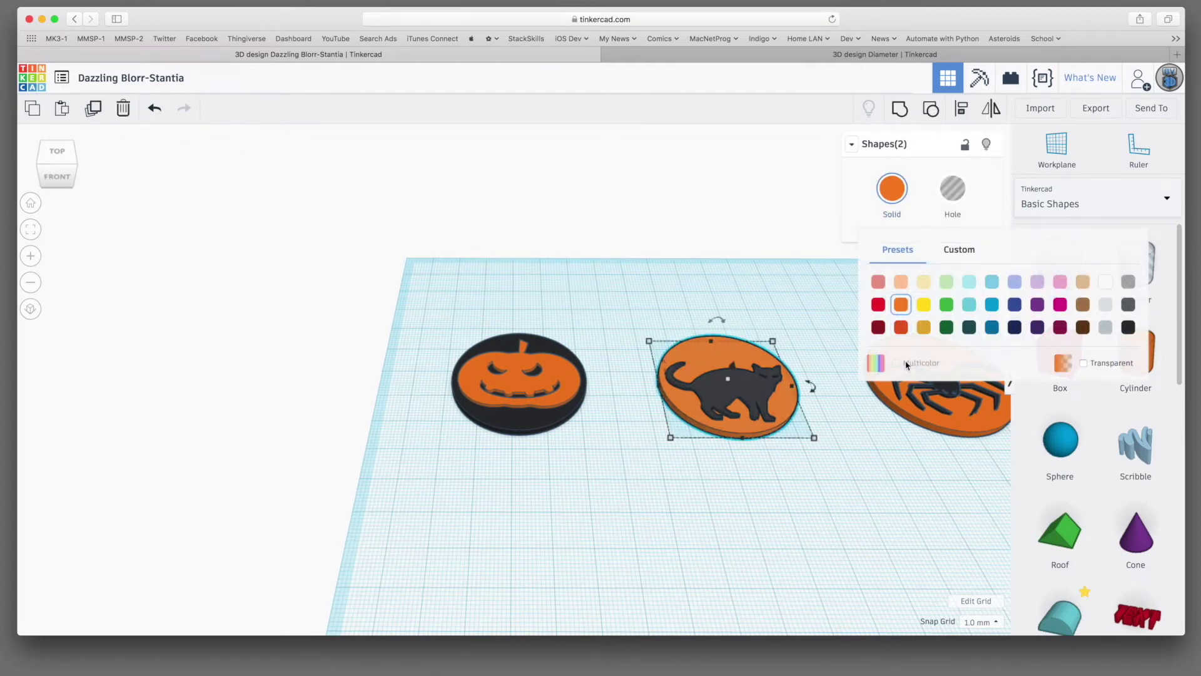
{"action": "left_click", "coordinate": [793, 275]}
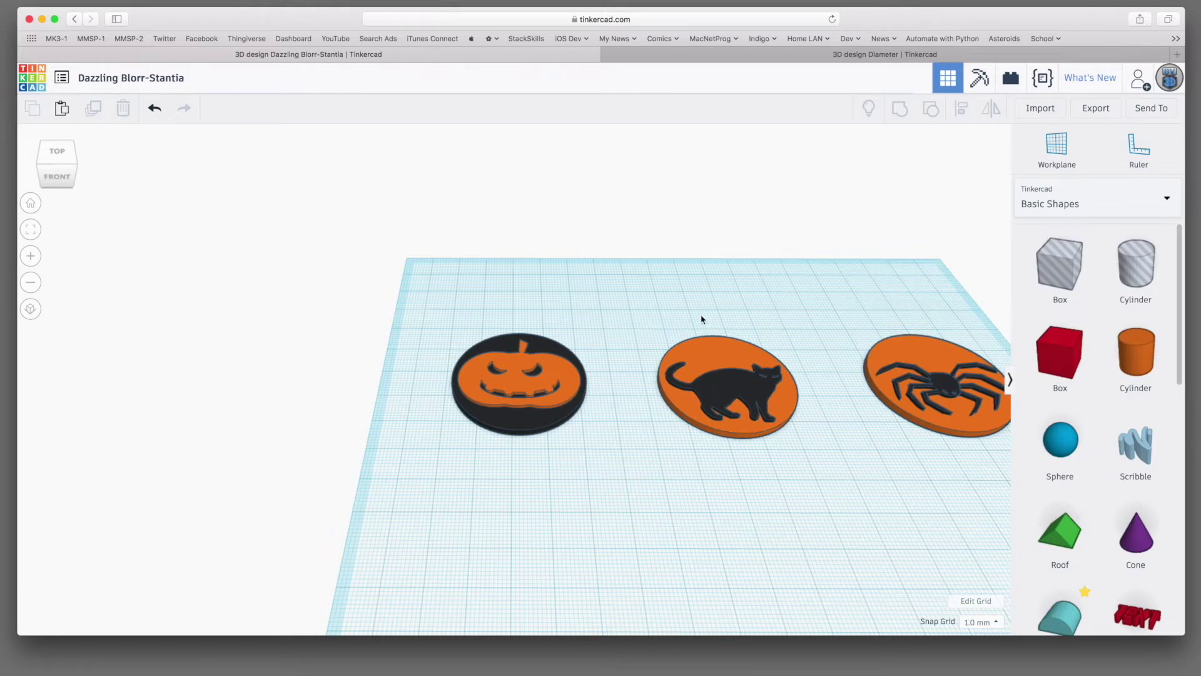
{"action": "left_click", "coordinate": [745, 393]}
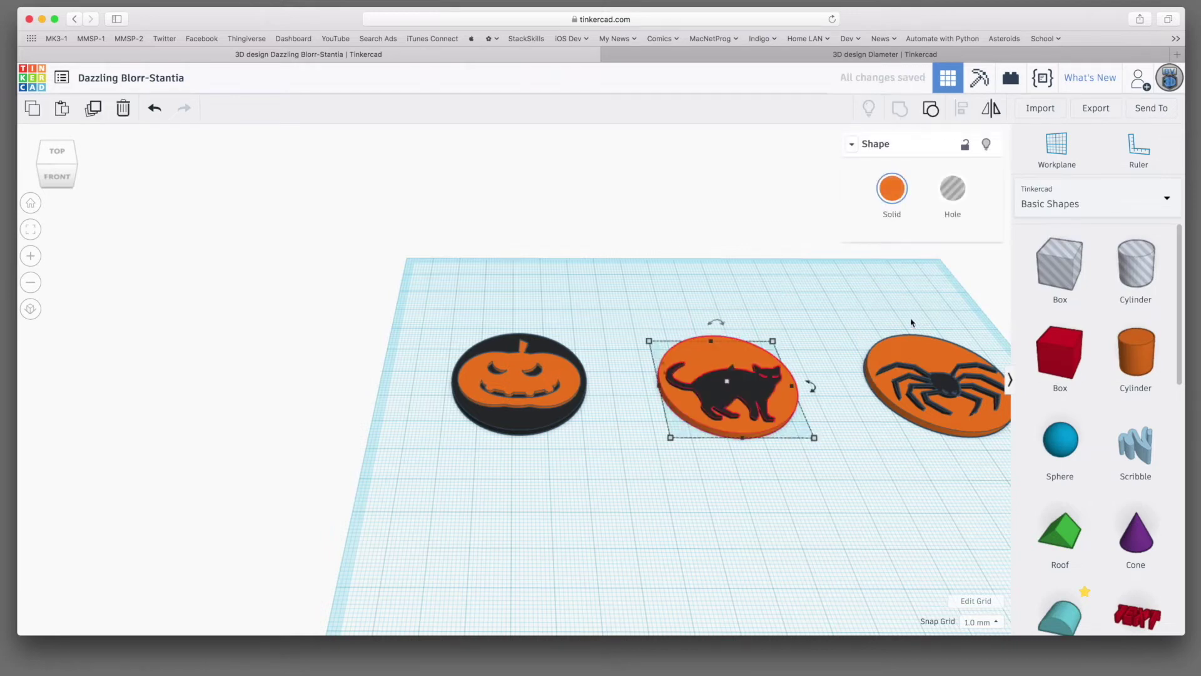
{"action": "key", "text": "ctrl+g"}
{"action": "left_click", "coordinate": [892, 188]}
{"action": "left_click", "coordinate": [916, 369]}
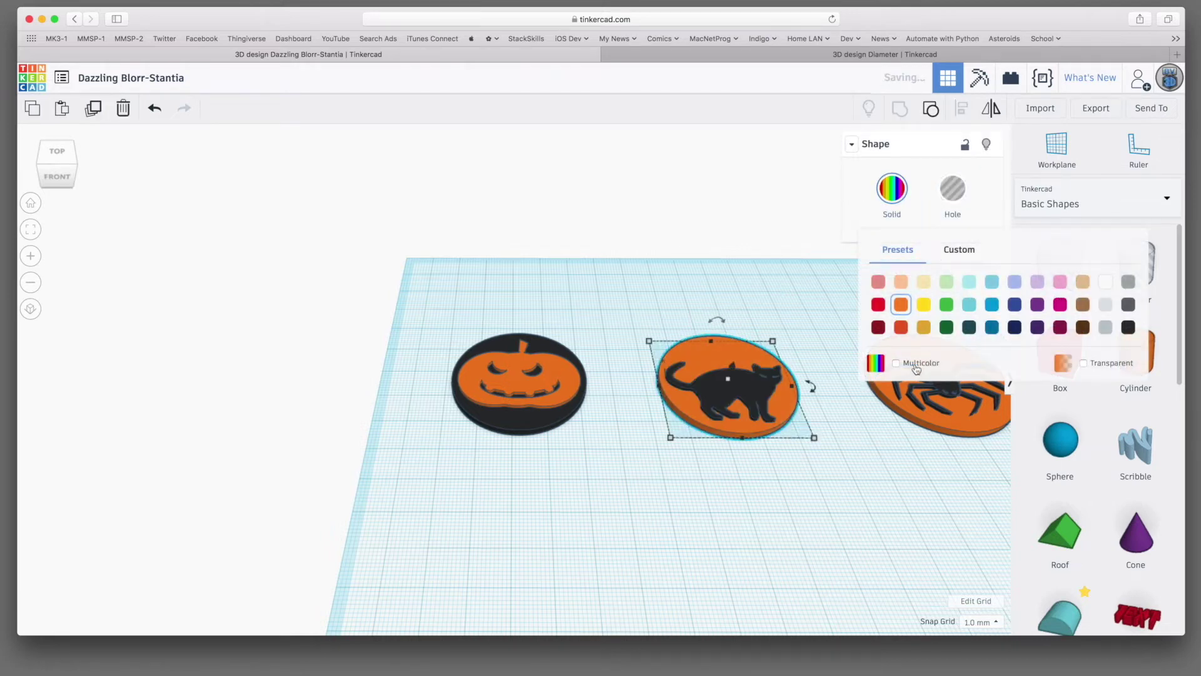
Group the spider coin's parts and tick Multicolor to keep both colours
{"action": "left_click", "coordinate": [945, 417]}
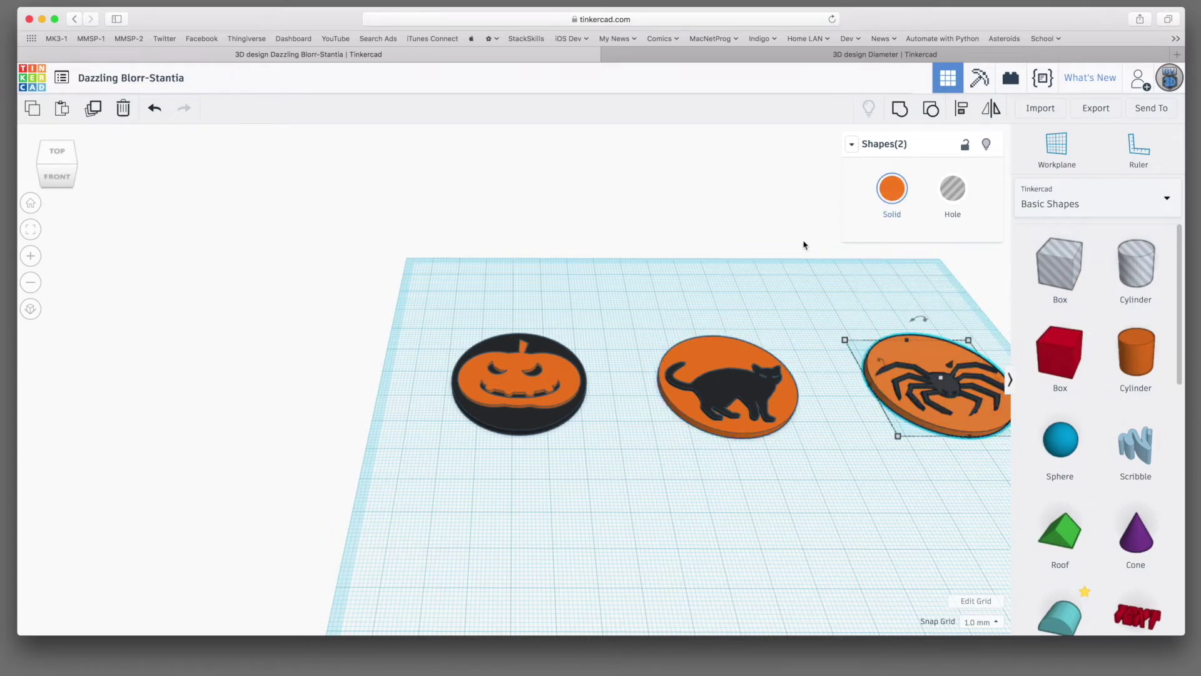
{"action": "key", "text": "ctrl+g"}
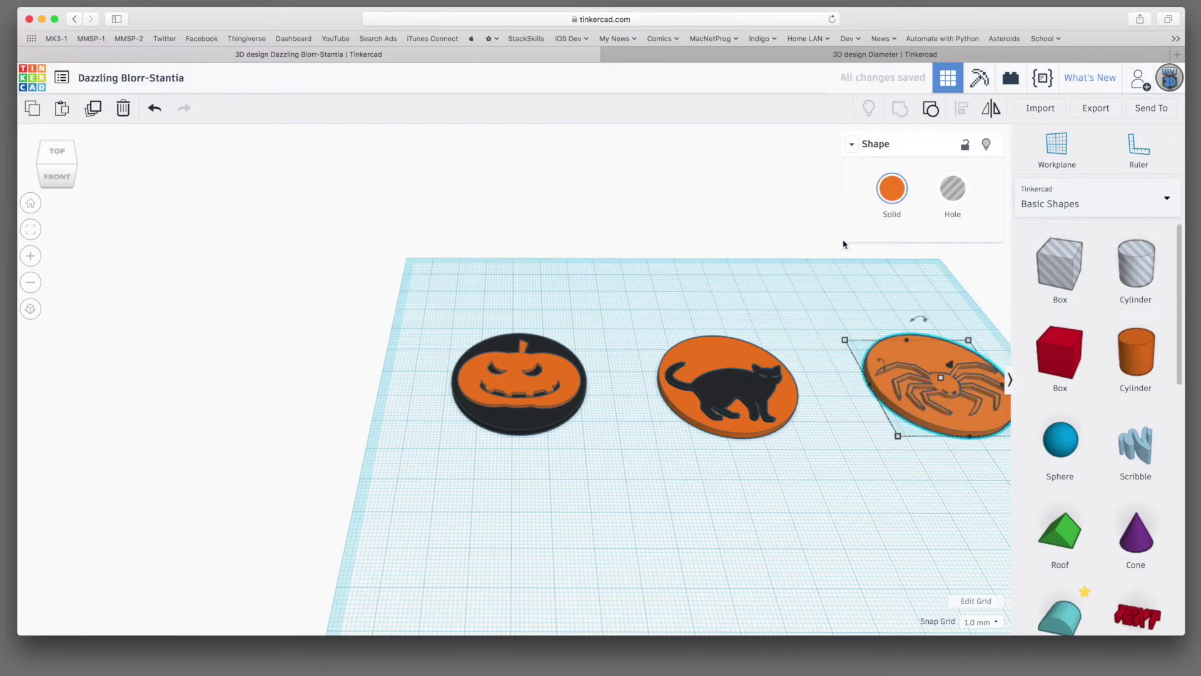
{"action": "left_click", "coordinate": [890, 198]}
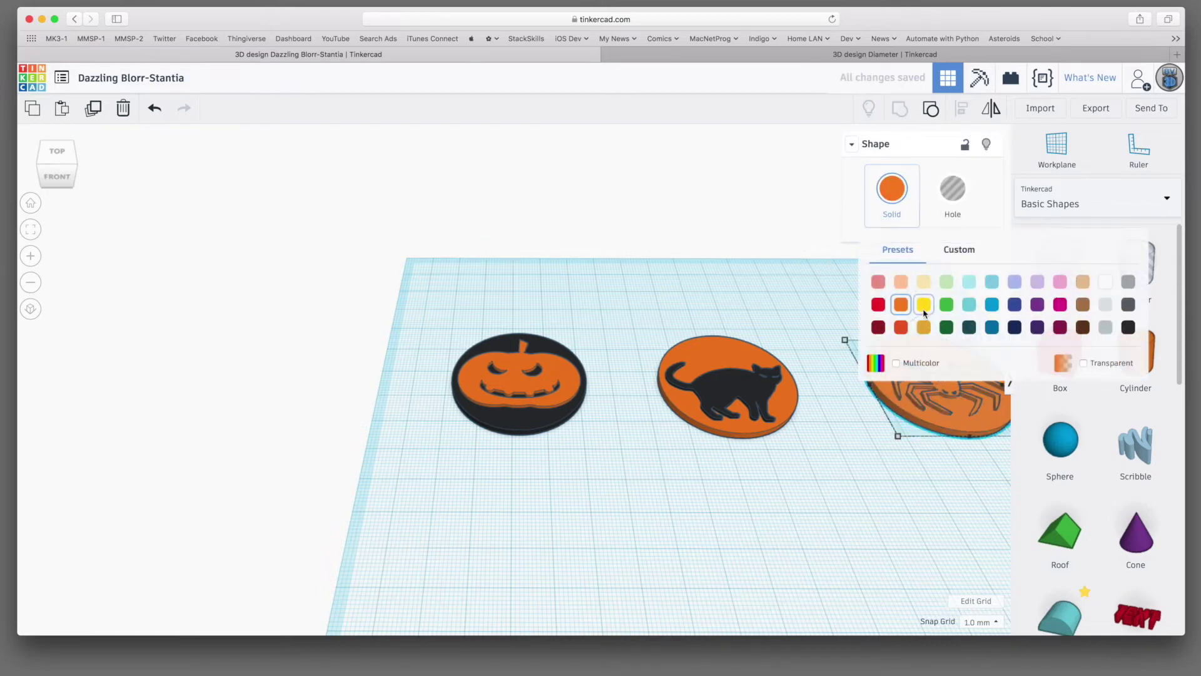
{"action": "left_click", "coordinate": [912, 362]}
{"action": "left_click", "coordinate": [815, 309]}
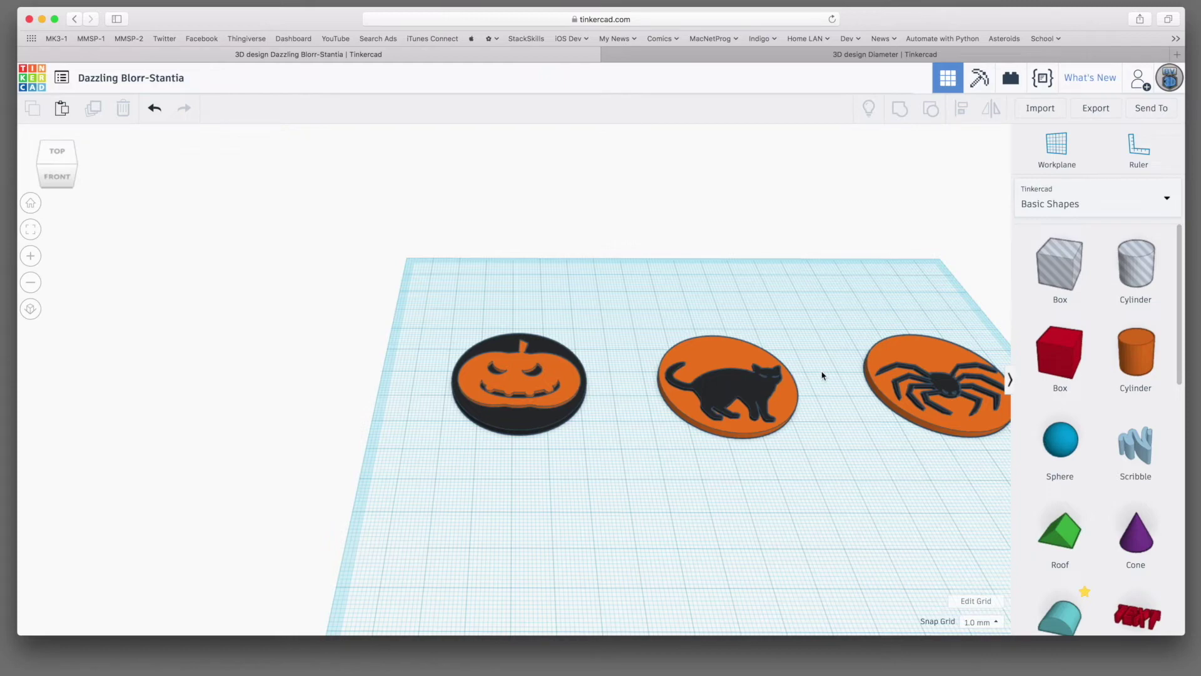
Fit all three coins in view with F and begin editing the design title
{"action": "key", "text": "f"}
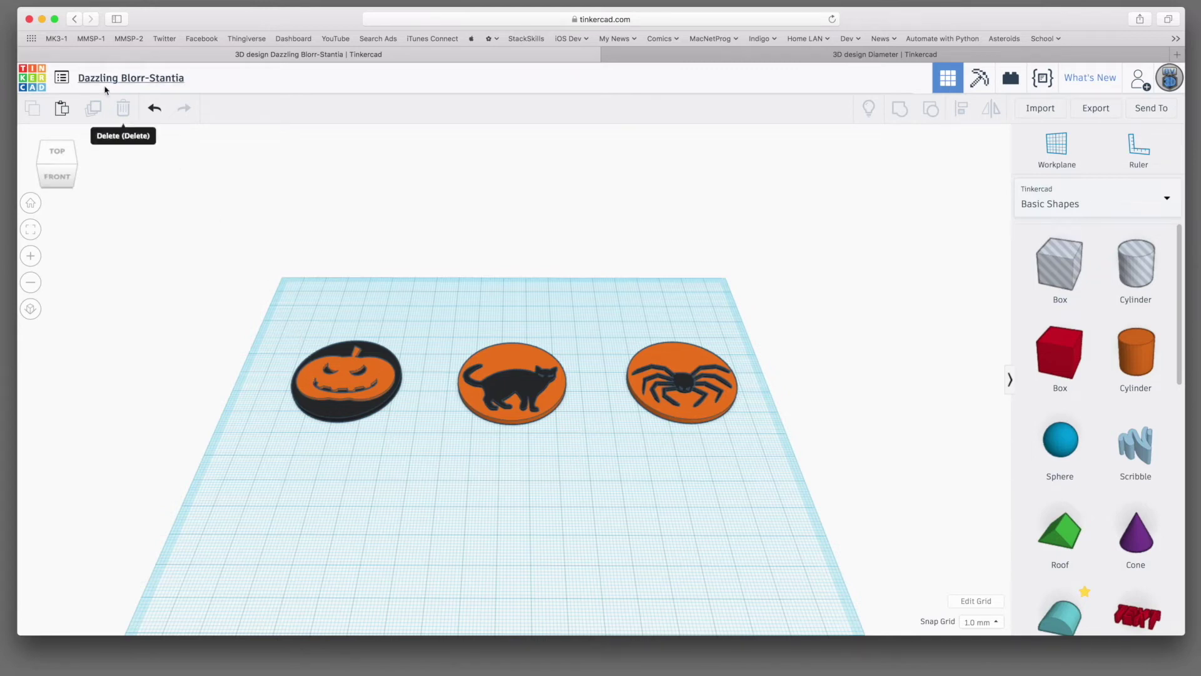
{"action": "left_click", "coordinate": [83, 82]}
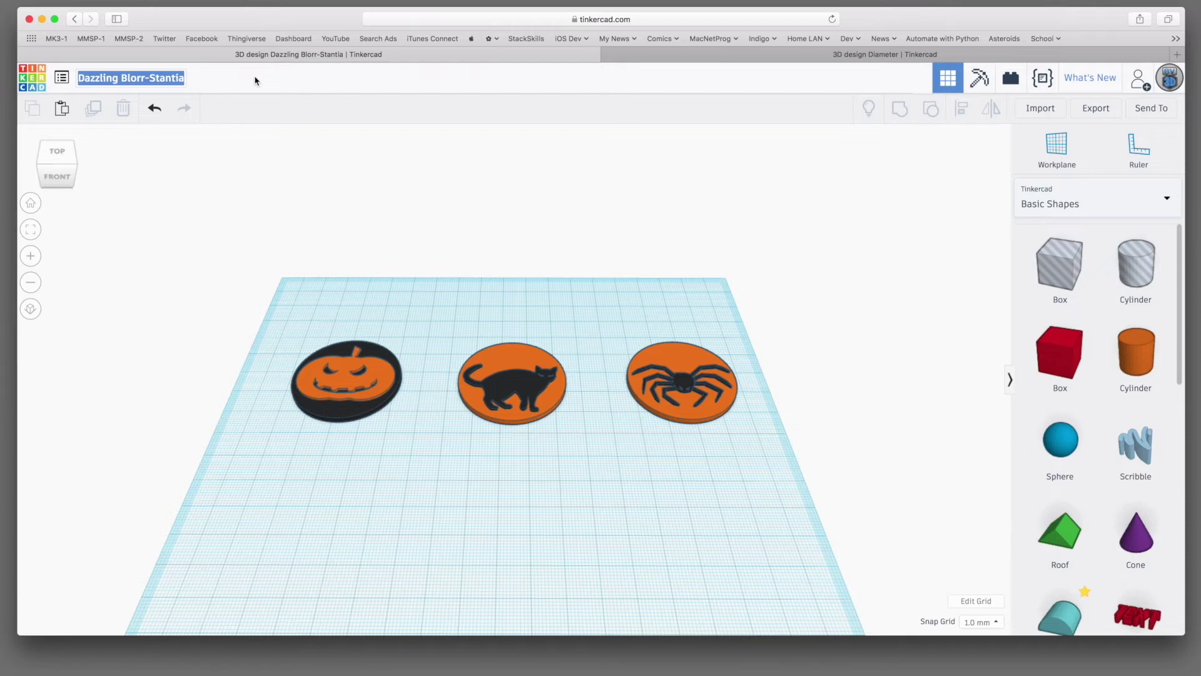
Enter 'Halloween Extruder Visualizers' as the design title and confirm it
{"action": "type", "text": "H"}
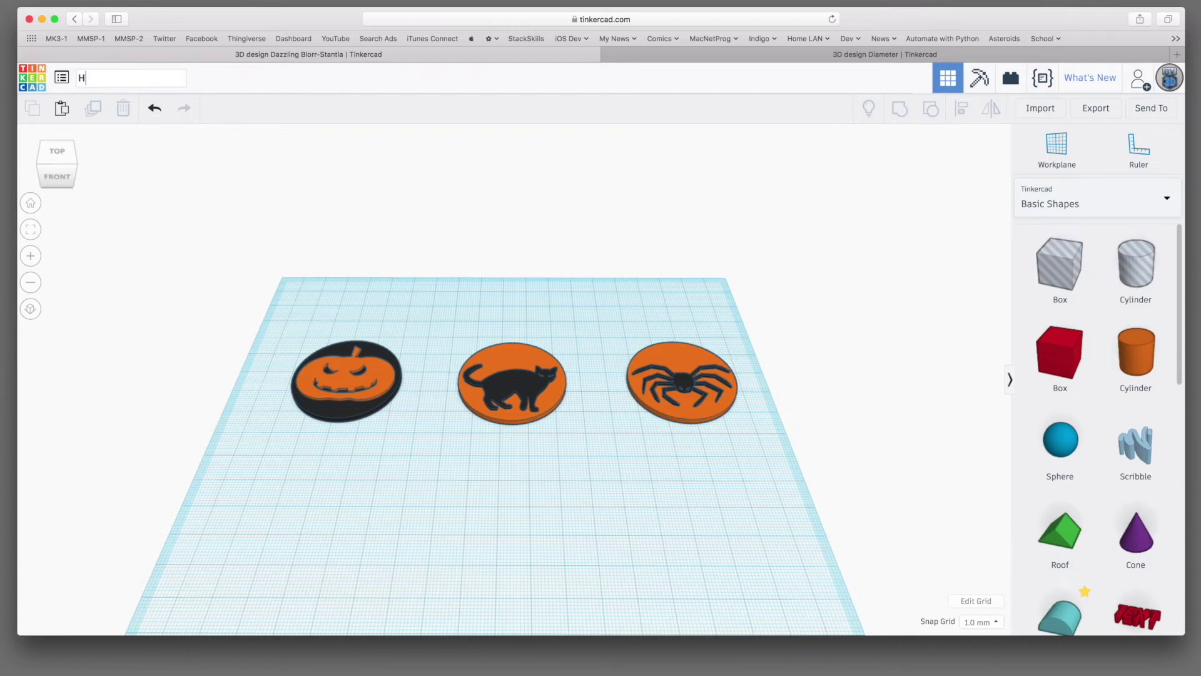
{"action": "type", "text": "alloween "}
{"action": "type", "text": "Extruder V"}
{"action": "type", "text": "isualizers"}
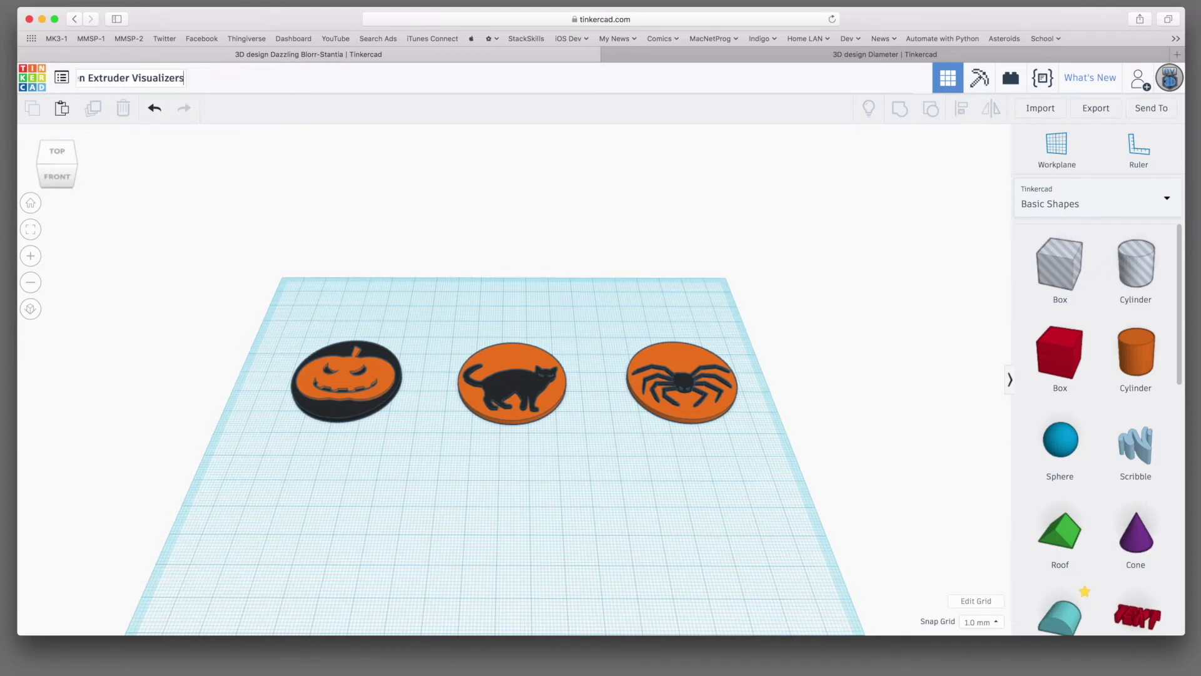
{"action": "key", "text": "Return"}
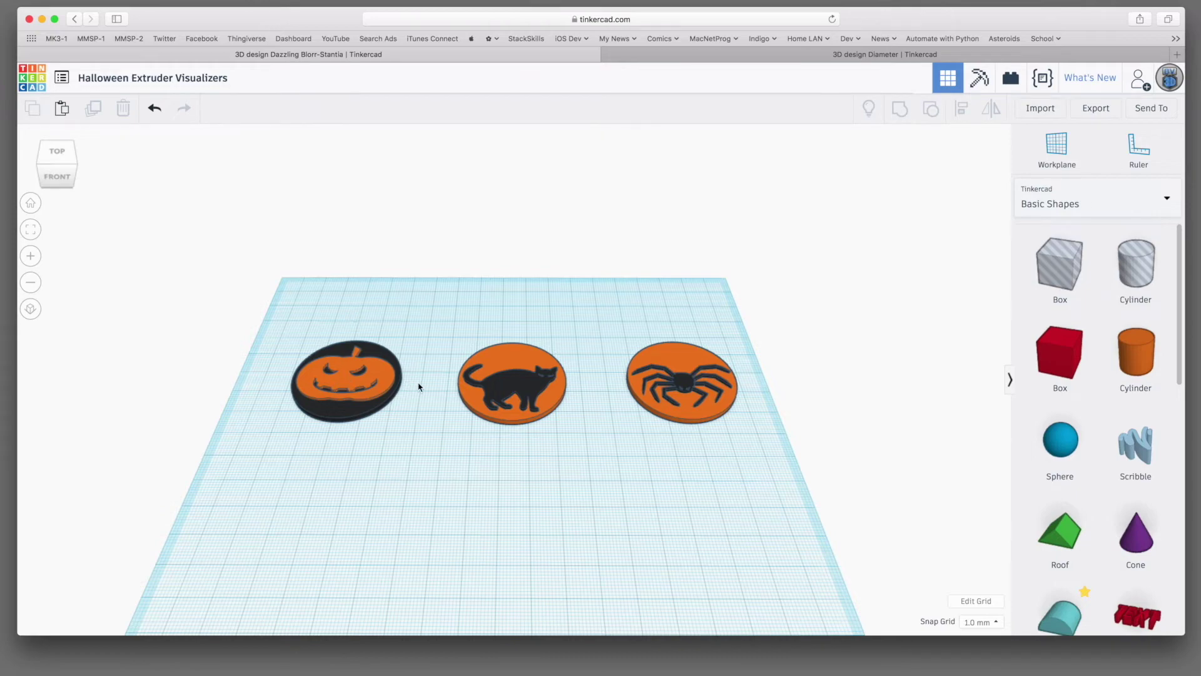
Export the pumpkin coin as an .STL file
{"action": "left_click", "coordinate": [390, 383]}
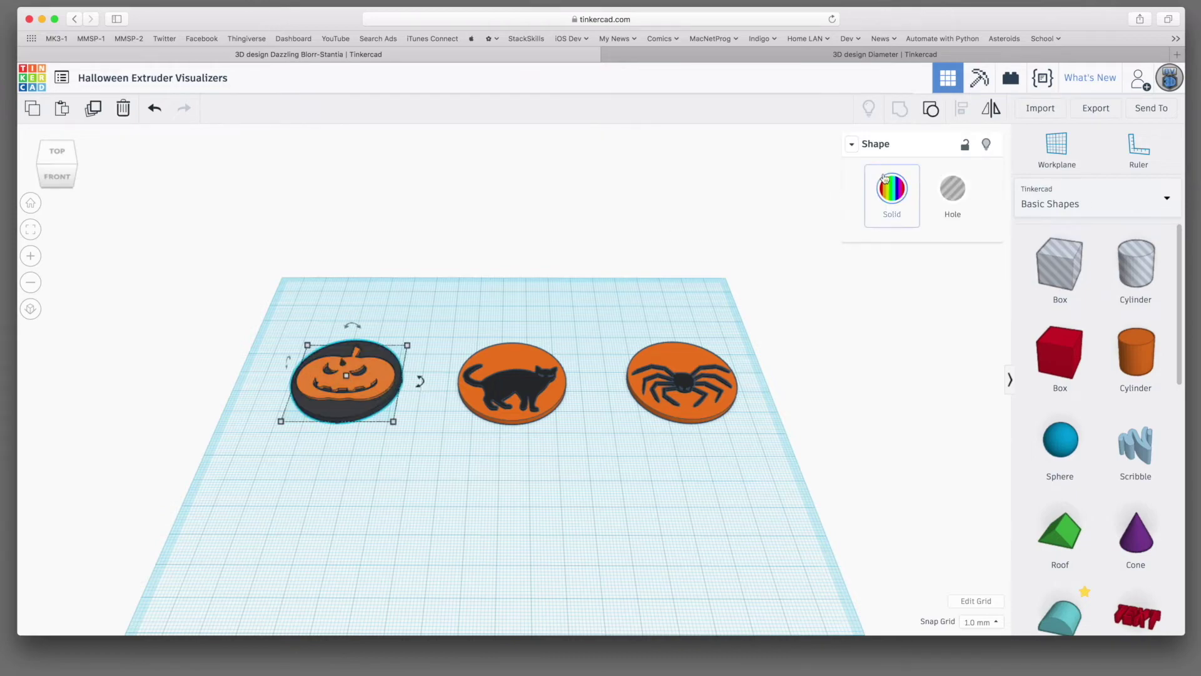
{"action": "left_click", "coordinate": [1087, 110]}
{"action": "left_click", "coordinate": [718, 359]}
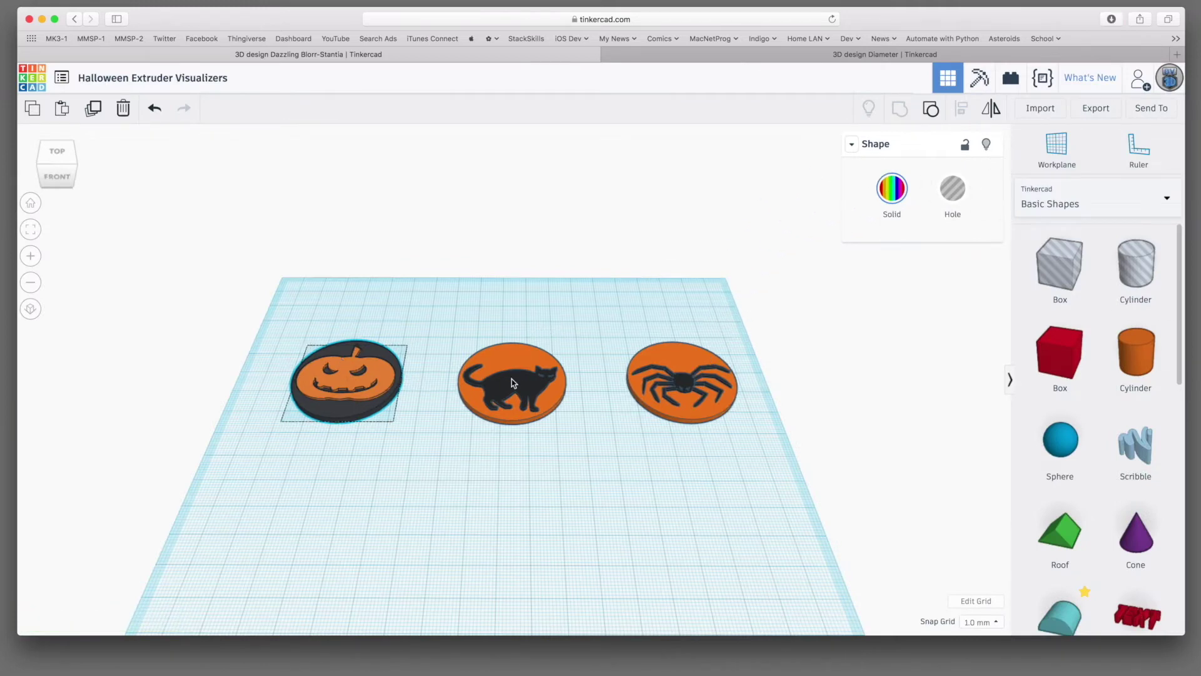
Export the cat coin as an .STL file
{"action": "left_click", "coordinate": [512, 380]}
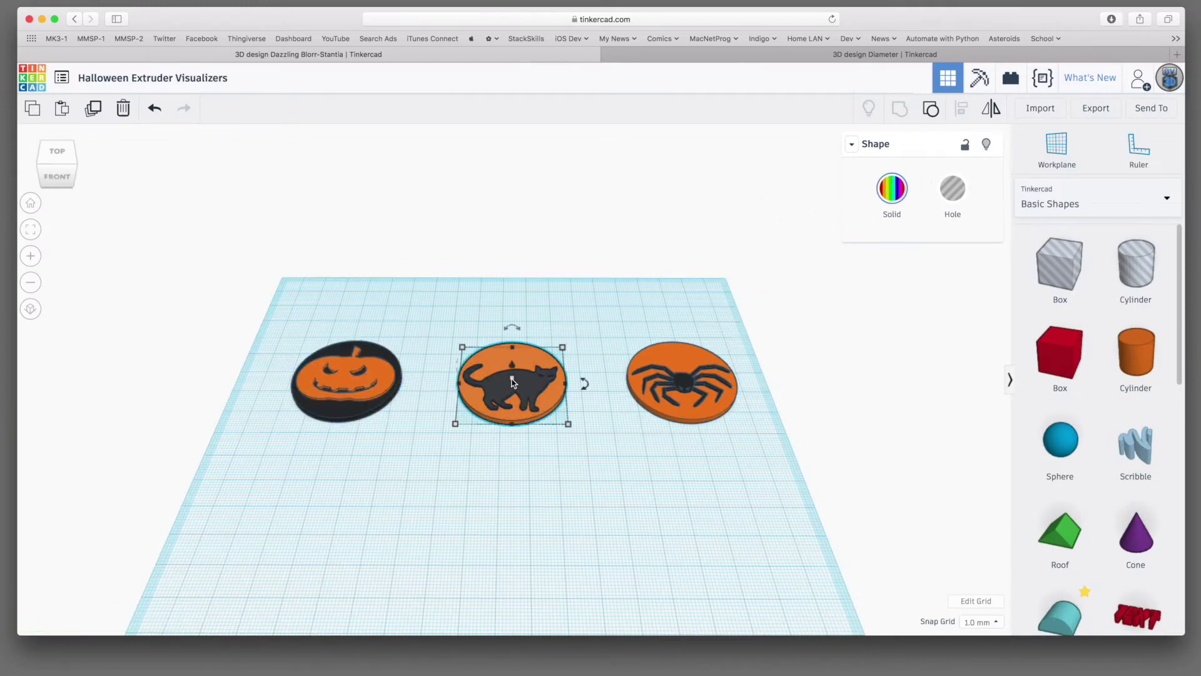
{"action": "left_click", "coordinate": [1097, 109]}
{"action": "left_click", "coordinate": [679, 357]}
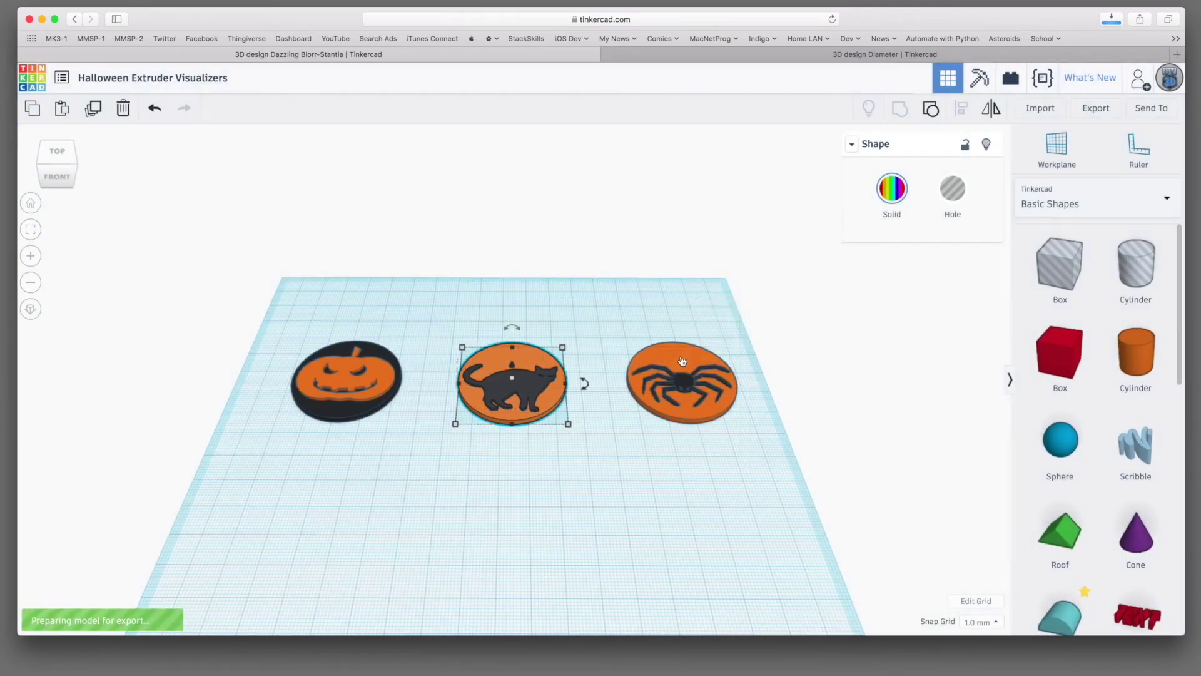
Export the spider coin as an .STL file
{"action": "left_click", "coordinate": [675, 370]}
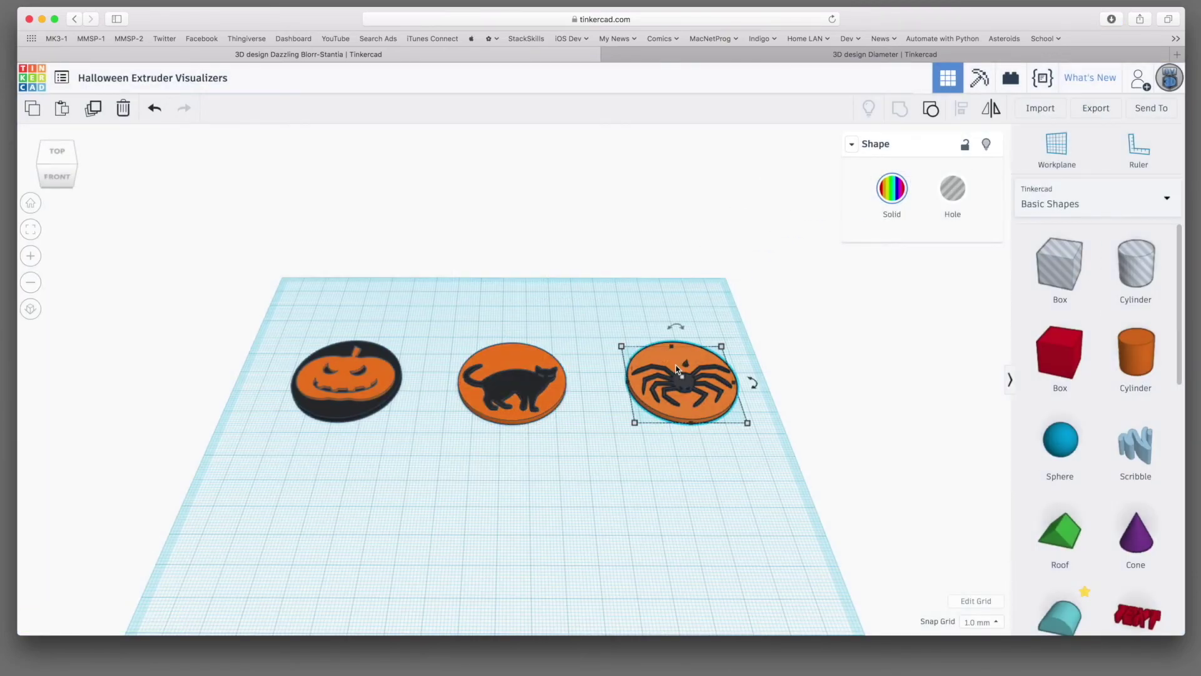
{"action": "left_click", "coordinate": [1093, 108]}
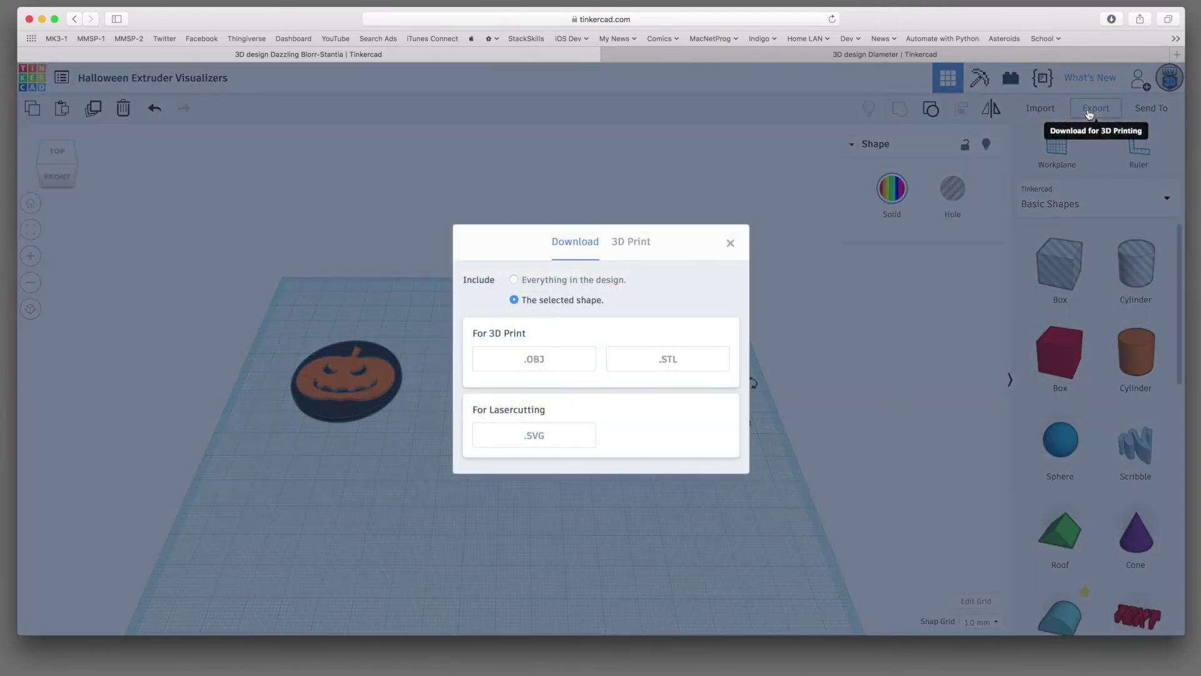
{"action": "left_click", "coordinate": [636, 368]}
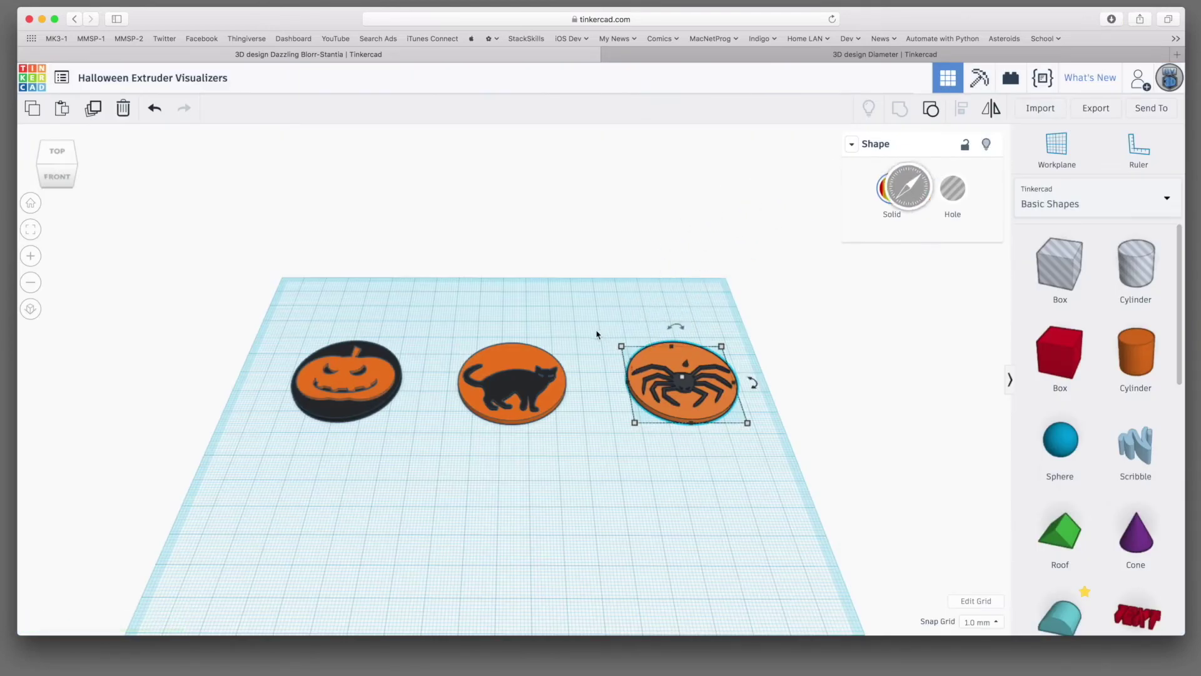
{"action": "left_click", "coordinate": [670, 302]}
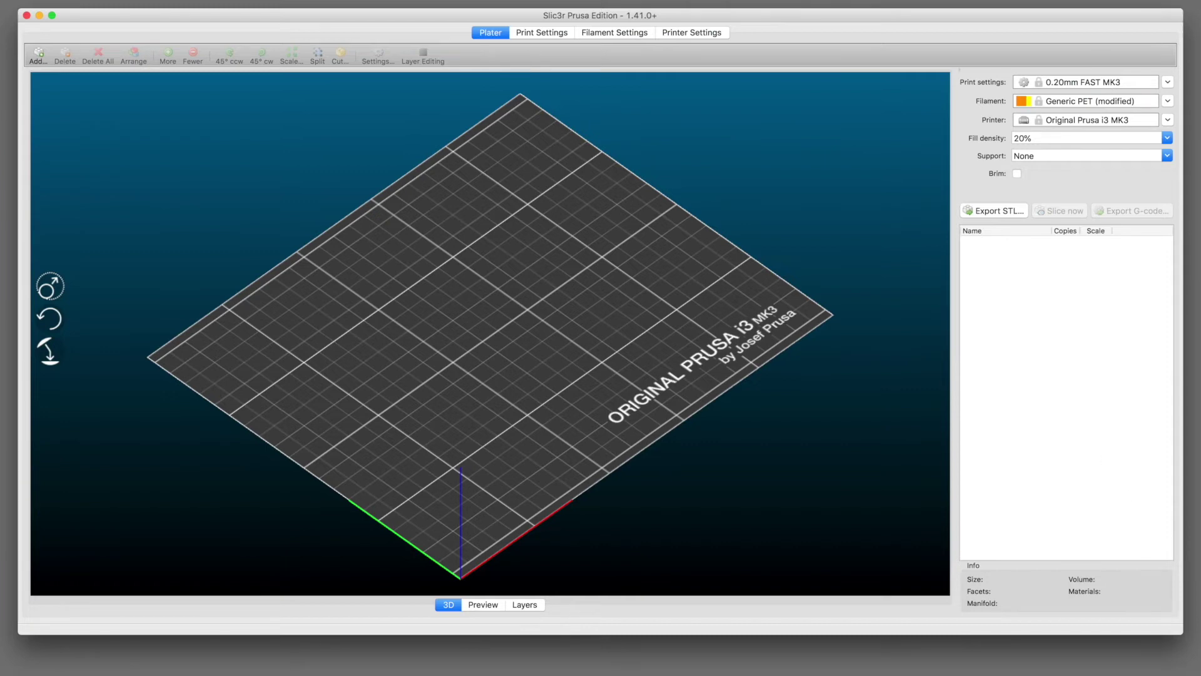
Drop Jack-o-Lantern.stl onto the Slic3r print bed as a 40 × 40 × 3 mm coin
{"action": "left_click_drag", "start_coordinate": [591, 289], "coordinate": [471, 310]}
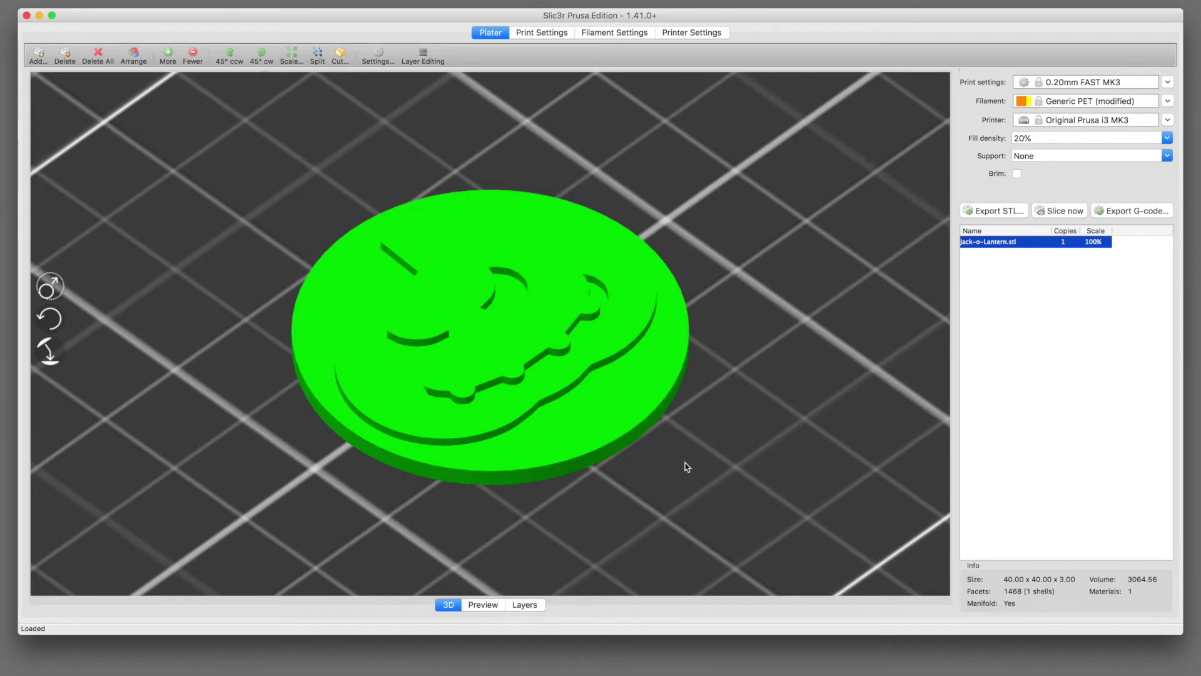
Inspect the jack-o-lantern coin from top and angled views, then slice it into 15 layers
{"action": "left_click", "coordinate": [741, 336]}
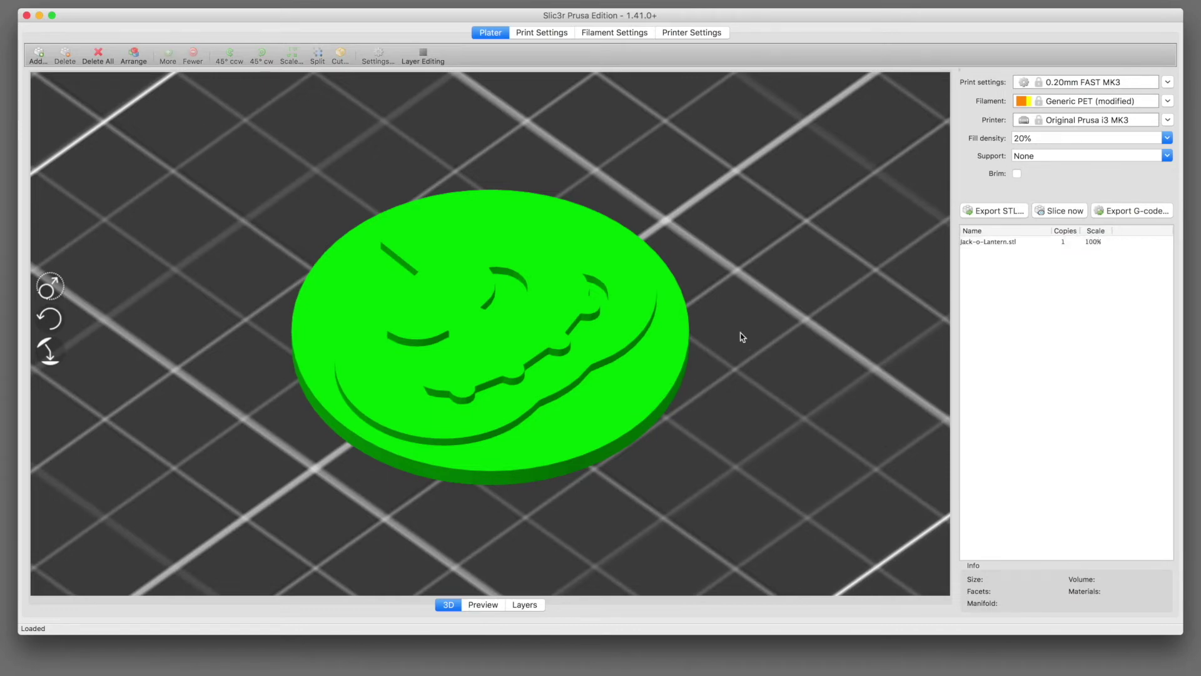
{"action": "left_click_drag", "start_coordinate": [742, 337], "coordinate": [651, 445]}
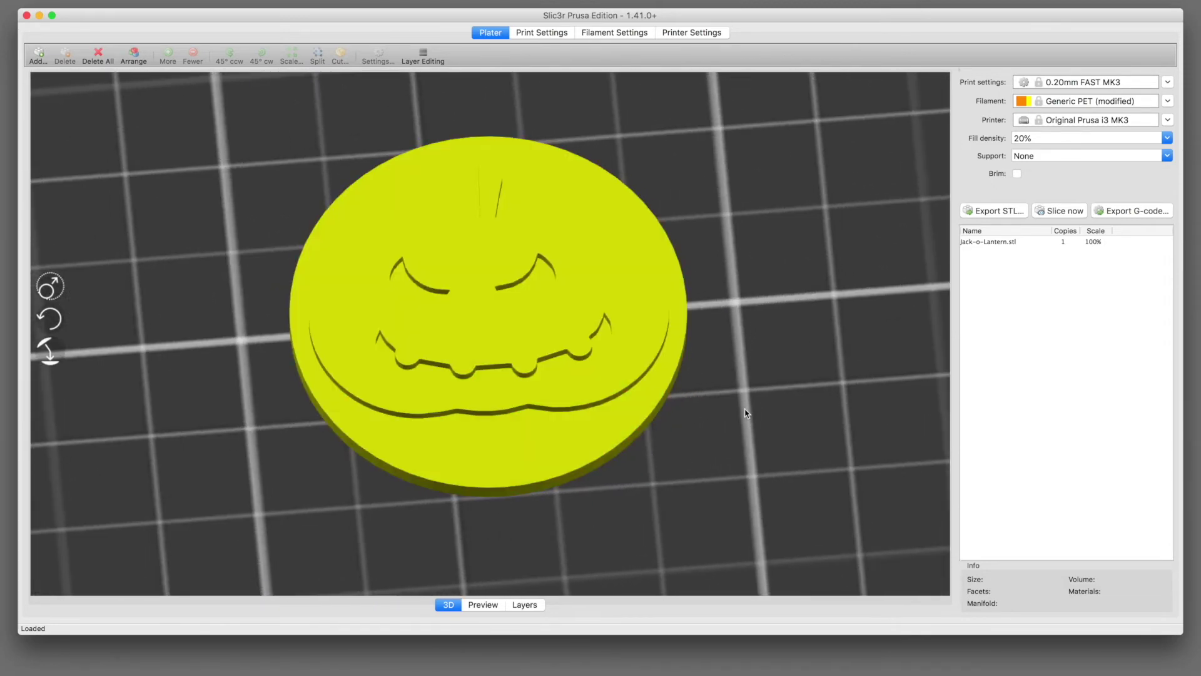
{"action": "left_click_drag", "start_coordinate": [739, 452], "coordinate": [768, 434]}
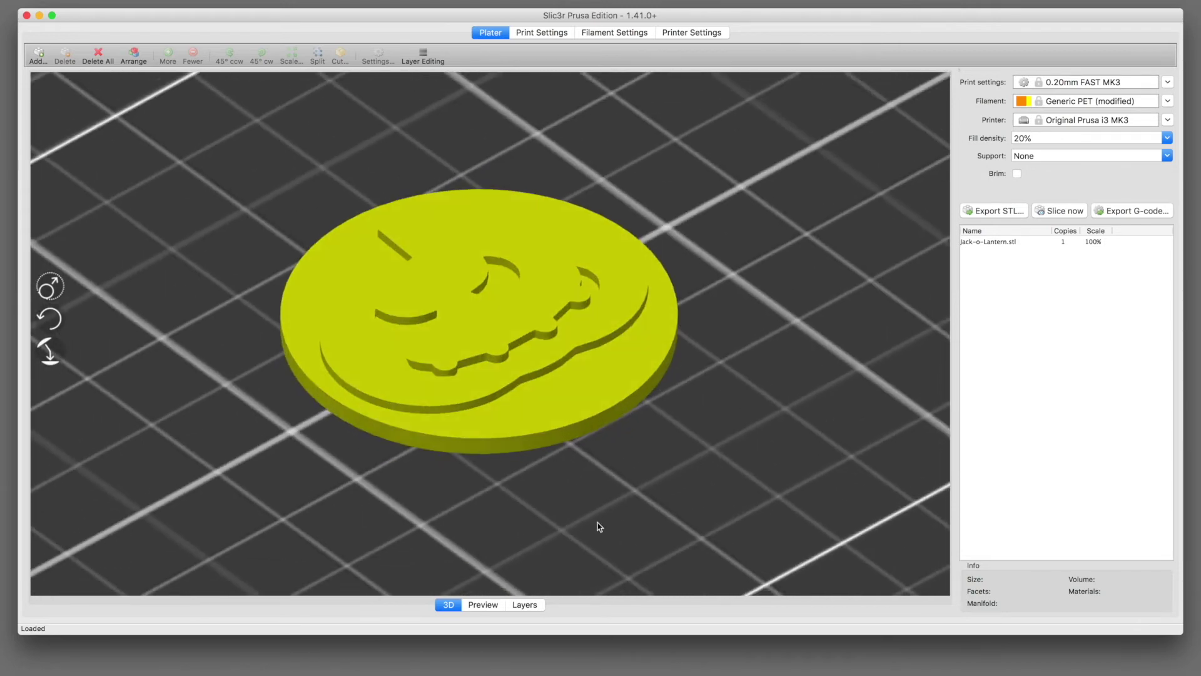
{"action": "left_click", "coordinate": [1071, 214]}
In the toolpath preview, limit the visible layers to layer 11 at 2.20 mm
{"action": "left_click", "coordinate": [482, 604]}
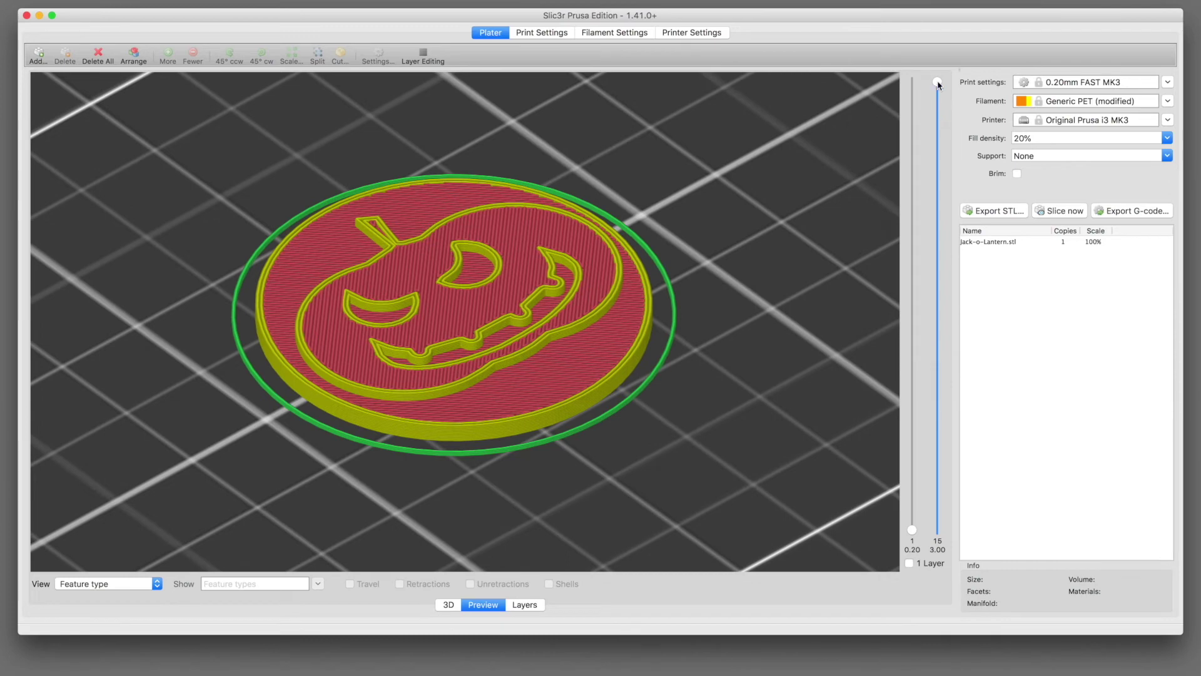
{"action": "left_click_drag", "start_coordinate": [938, 86], "coordinate": [937, 158]}
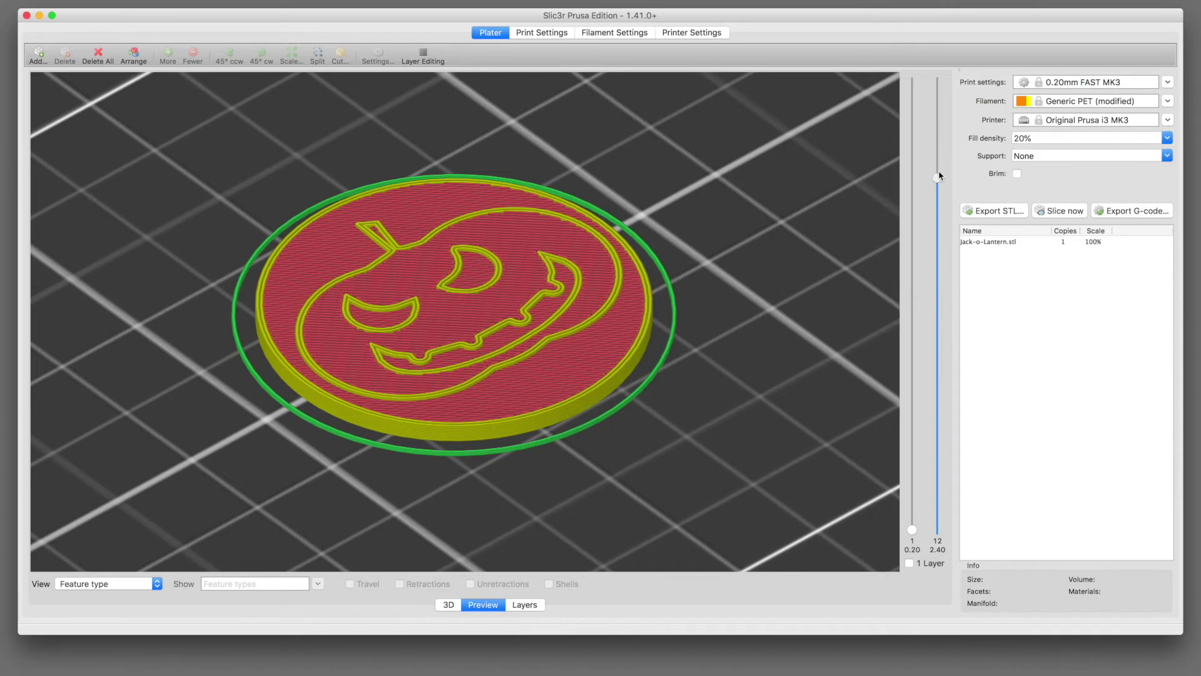
{"action": "left_click_drag", "start_coordinate": [939, 183], "coordinate": [936, 224]}
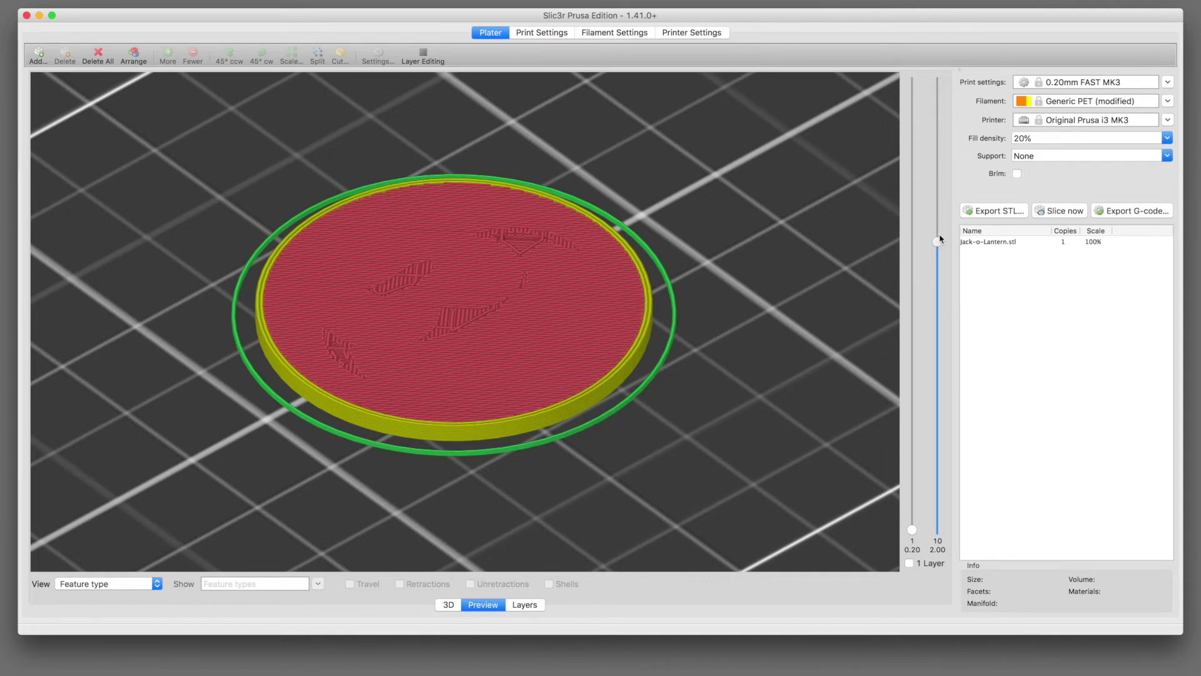
{"action": "left_click_drag", "start_coordinate": [939, 238], "coordinate": [940, 200]}
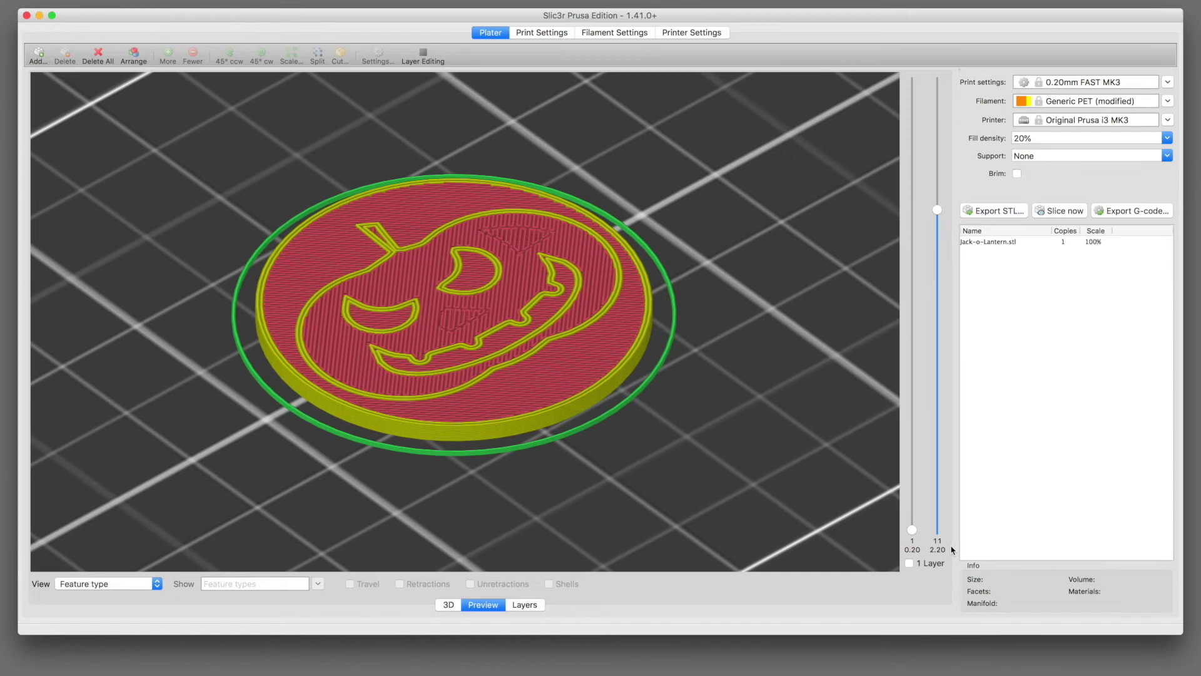
Start exporting the sliced coin as G-code named Jack-o-Lantern_0.2mm_PET_MK3
{"action": "left_click", "coordinate": [1116, 212]}
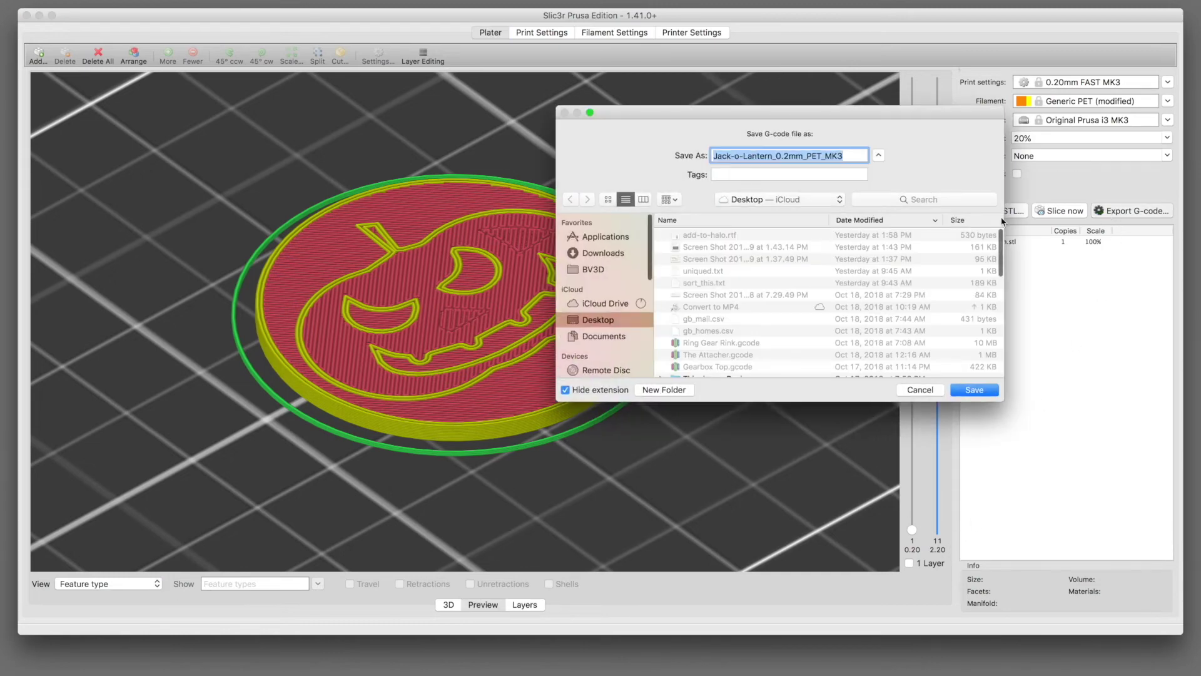
Save the G-code to the Desktop as Jack-o-Lantern_0.2mm_PET_MK3
{"action": "left_click", "coordinate": [967, 388]}
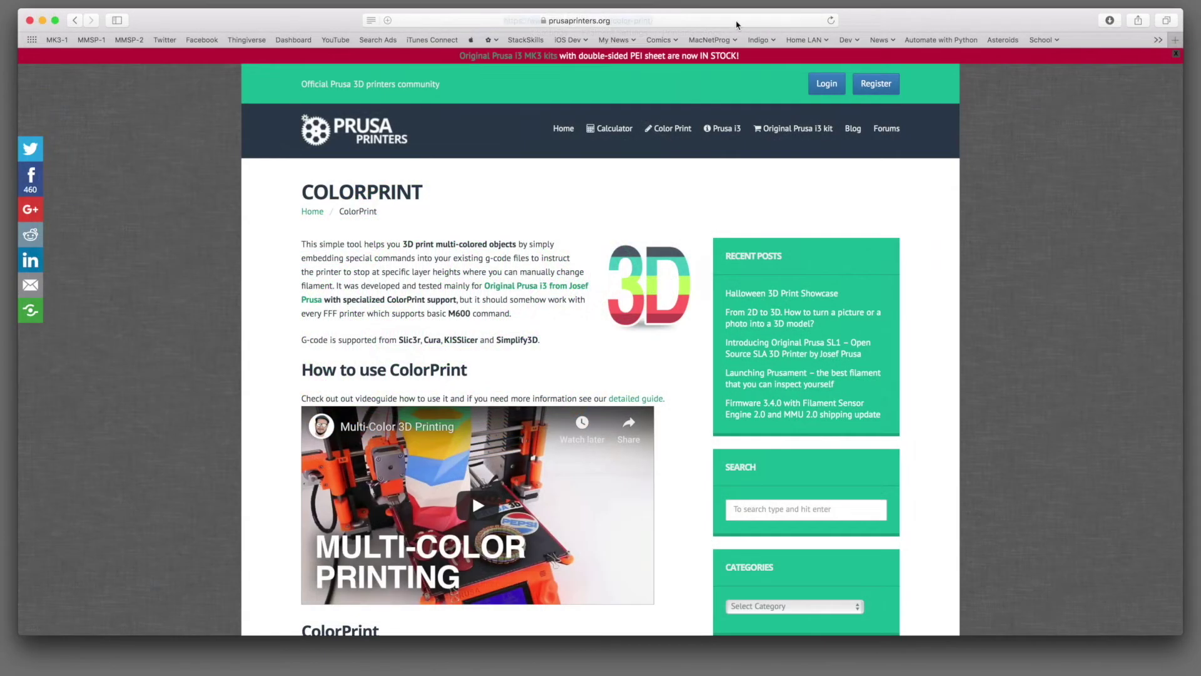
Scroll the ColorPrint page down to its empty drop .gcode upload area
{"action": "left_click", "coordinate": [736, 21]}
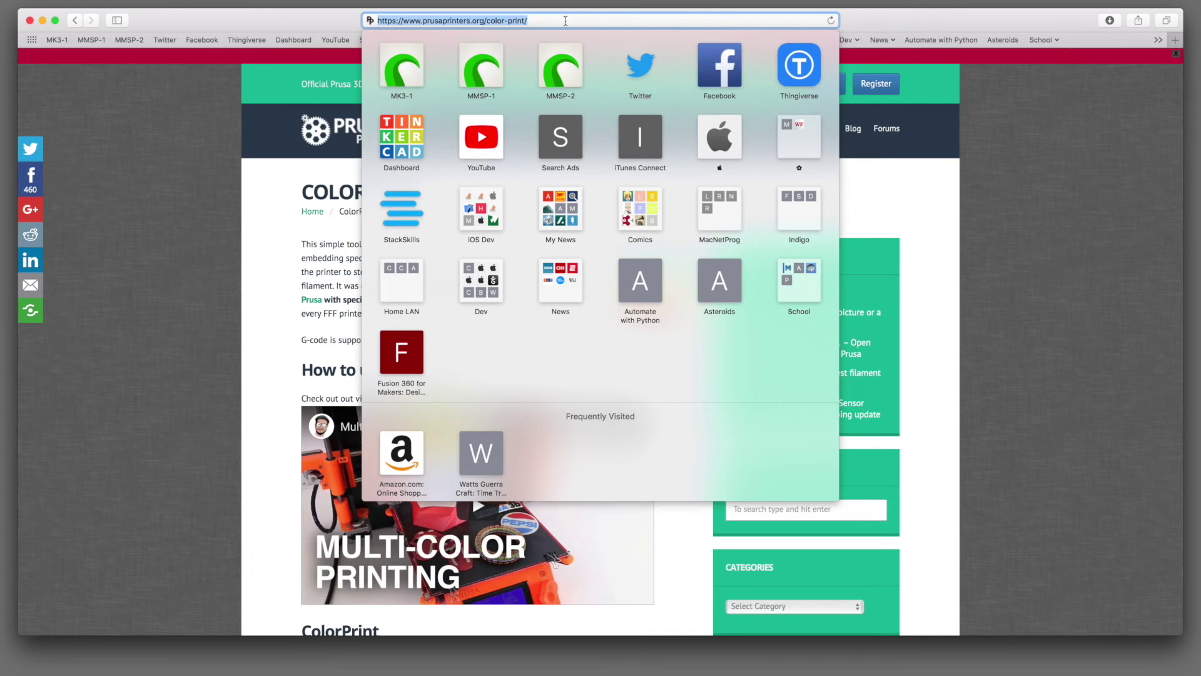
{"action": "left_click", "coordinate": [1007, 207]}
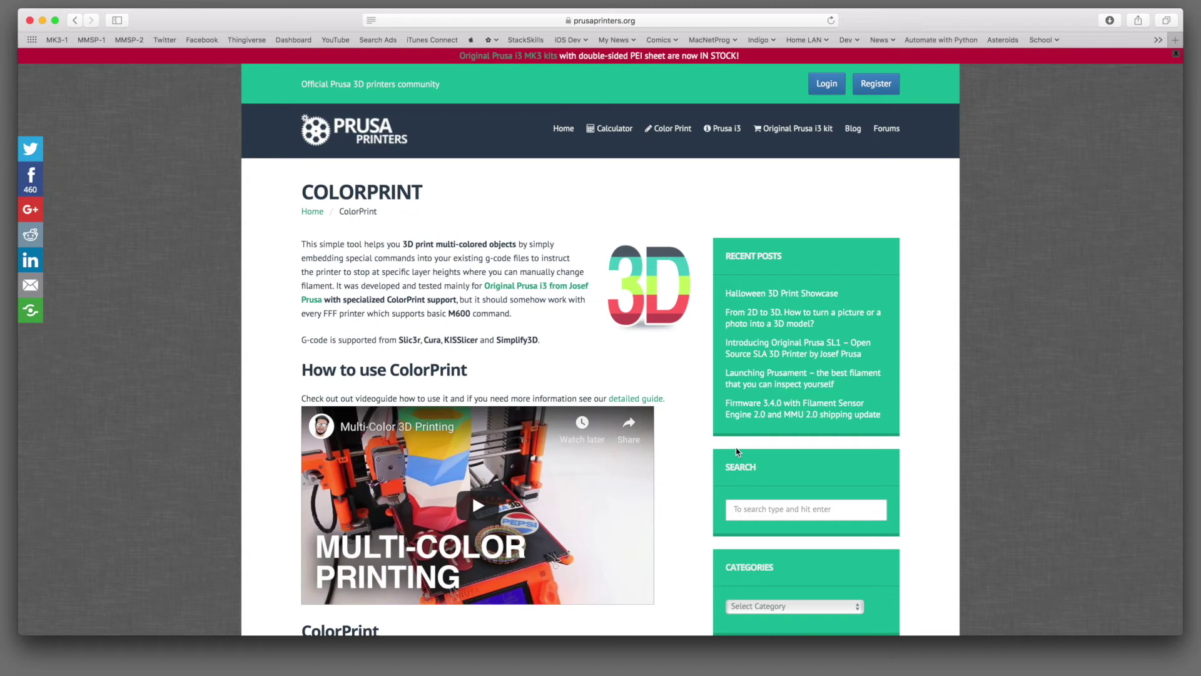
{"action": "scroll", "coordinate": [661, 494], "scroll_direction": "down", "scroll_amount": 5}
{"action": "scroll", "coordinate": [660, 493], "scroll_direction": "down", "scroll_amount": 4}
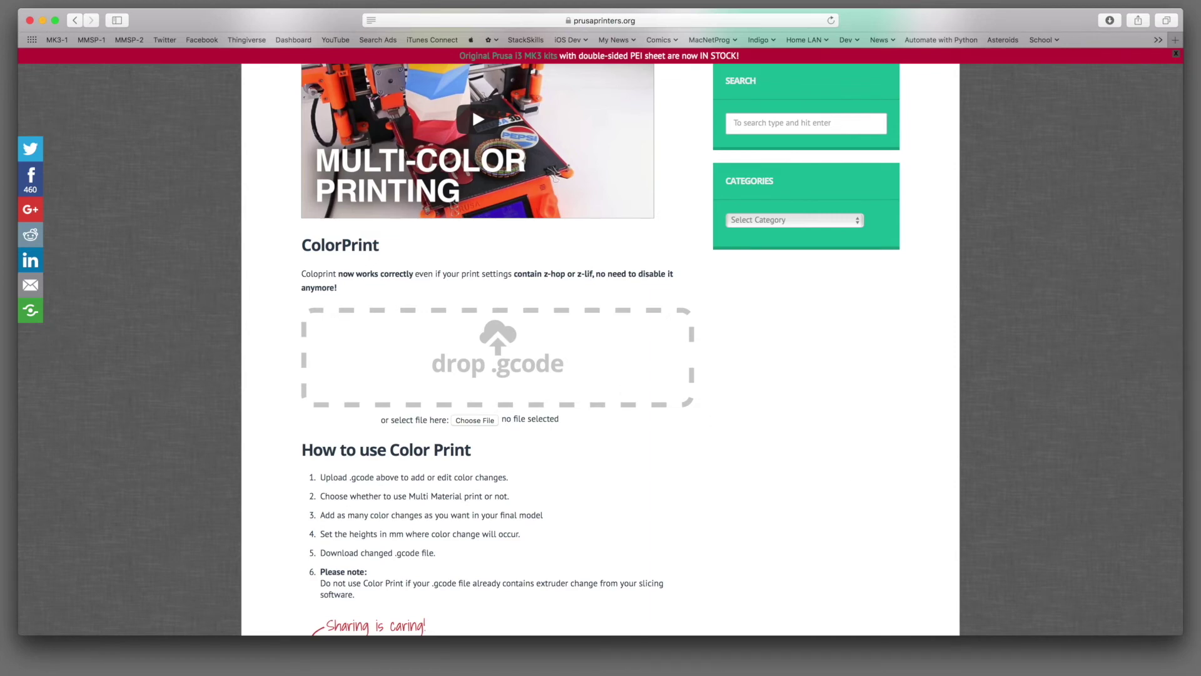
Upload the Jack-o-Lantern G-code to the ColorPrint drop zone
{"action": "left_click_drag", "start_coordinate": [744, 412], "coordinate": [568, 363]}
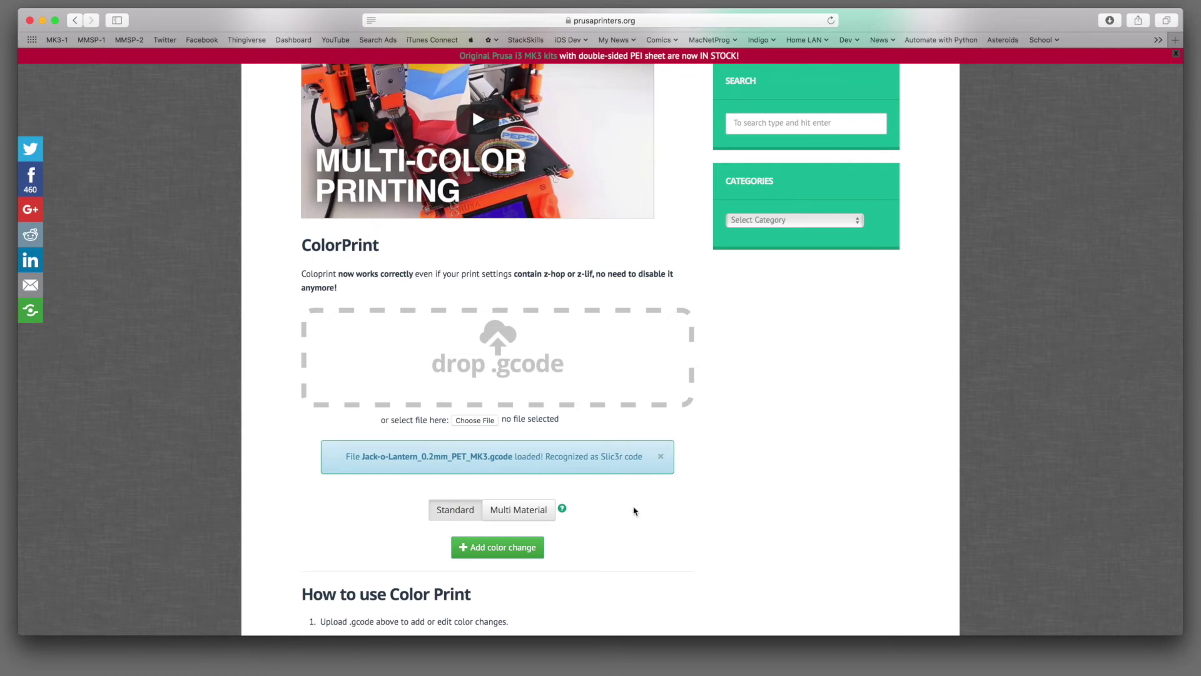
{"action": "scroll", "coordinate": [635, 510], "scroll_direction": "down", "scroll_amount": 3}
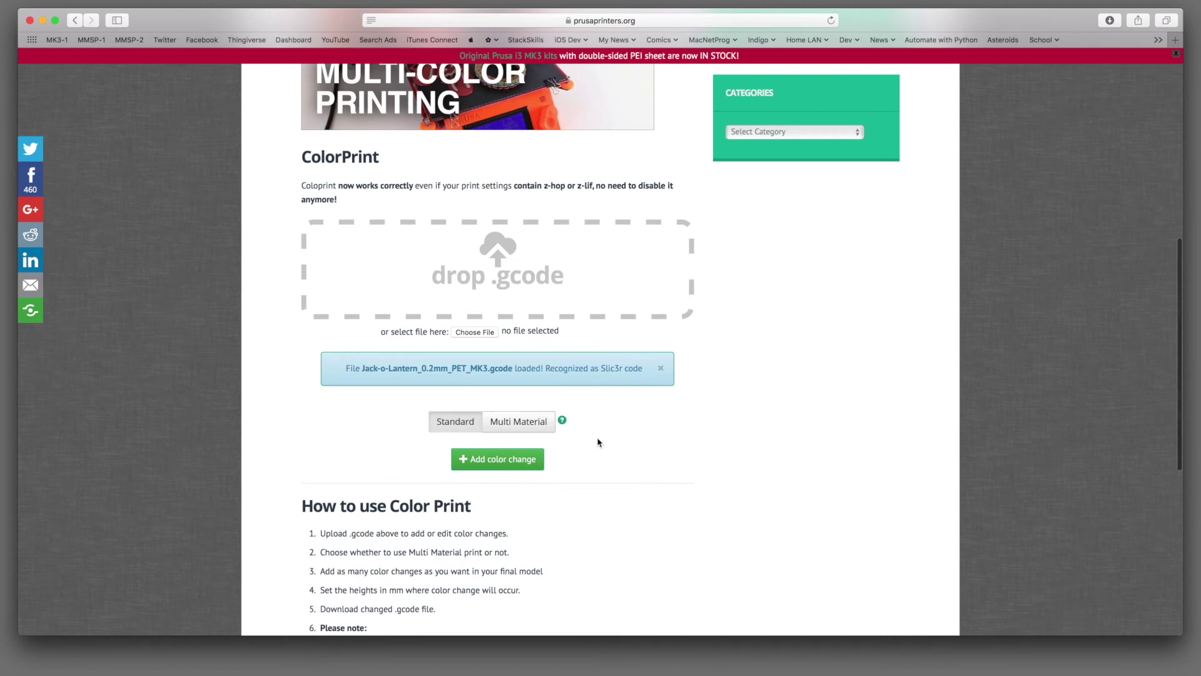
{"action": "scroll", "coordinate": [597, 442], "scroll_direction": "down", "scroll_amount": 2}
Add a color change at 2.2 mm and download the modified G-code
{"action": "left_click", "coordinate": [508, 401]}
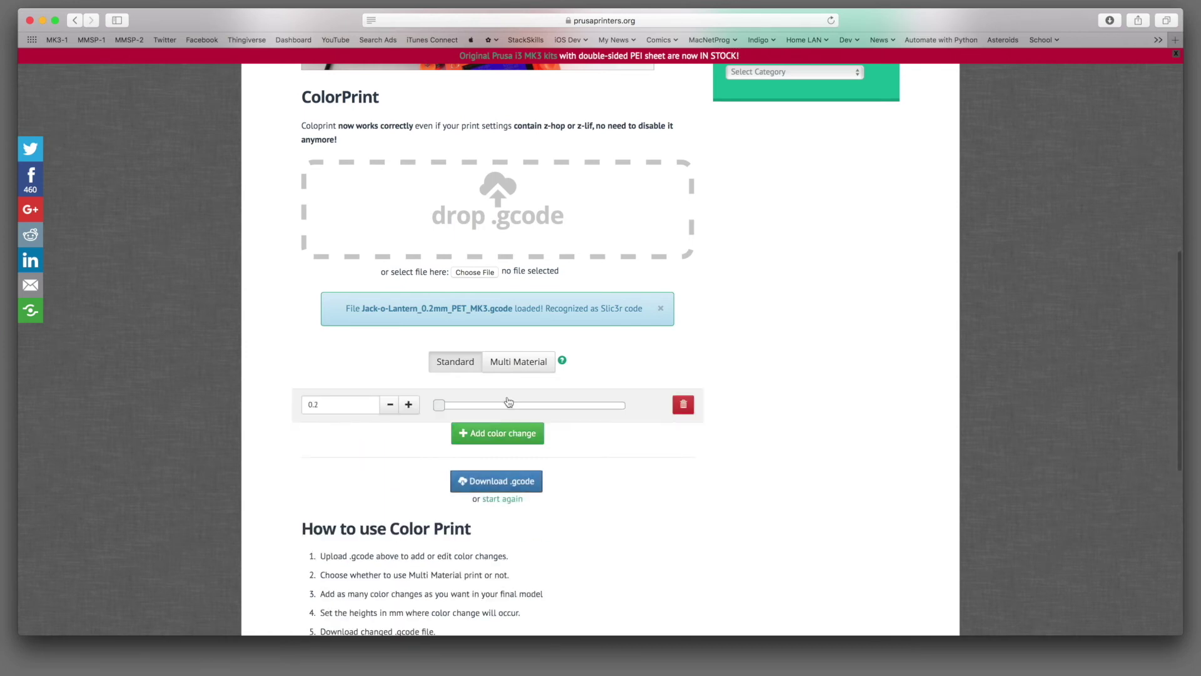
{"action": "left_click_drag", "start_coordinate": [311, 407], "coordinate": [280, 406]}
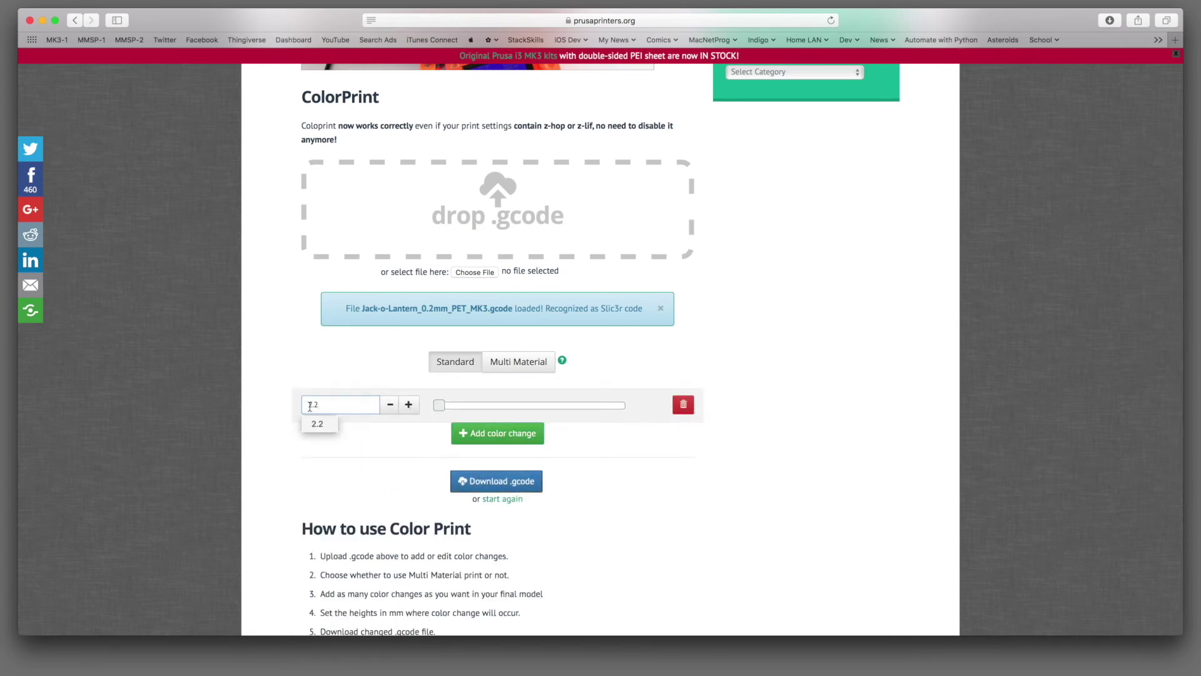
{"action": "left_click", "coordinate": [371, 440]}
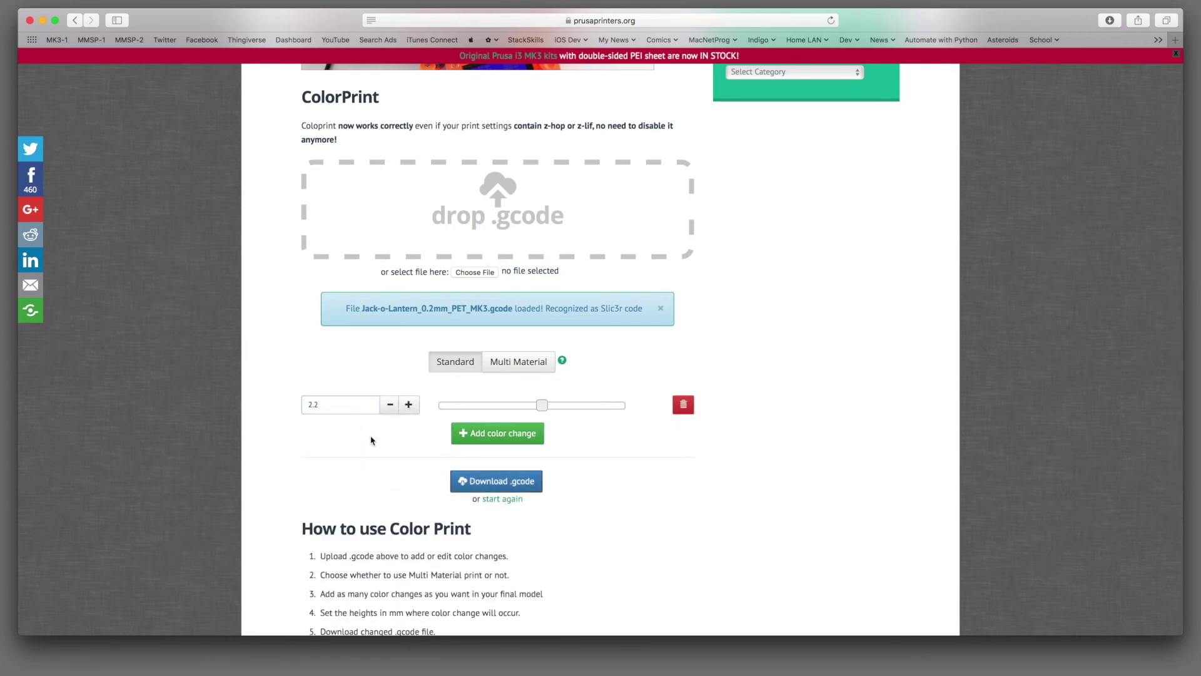
{"action": "left_click", "coordinate": [501, 481]}
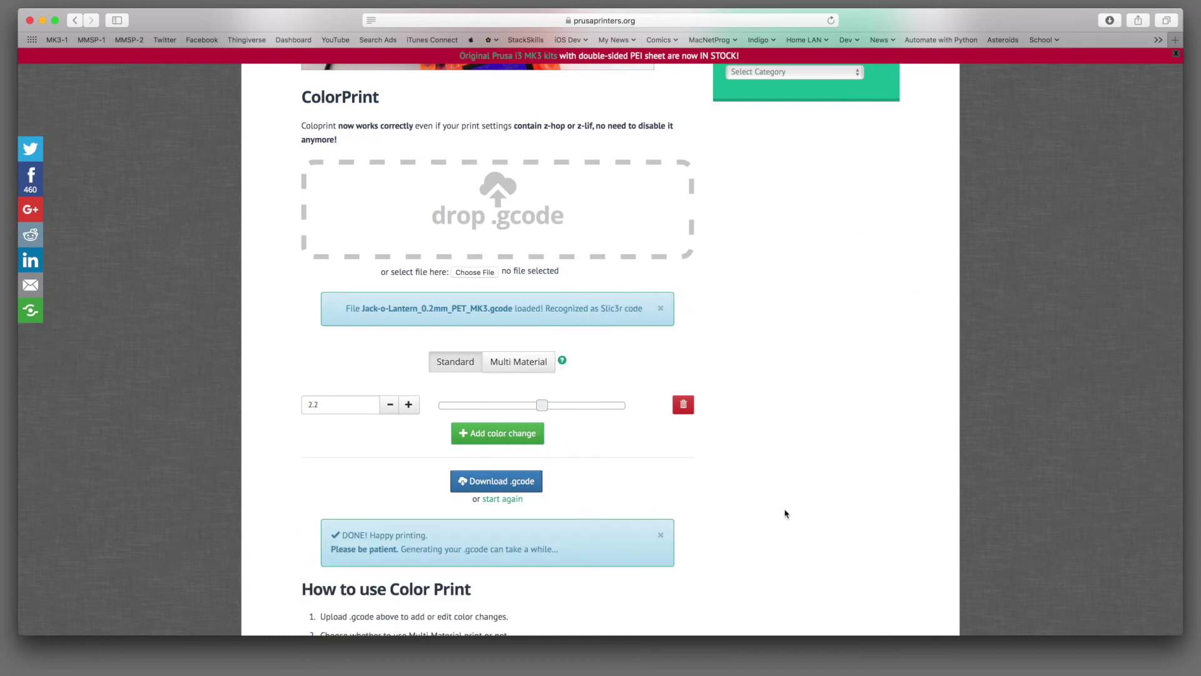